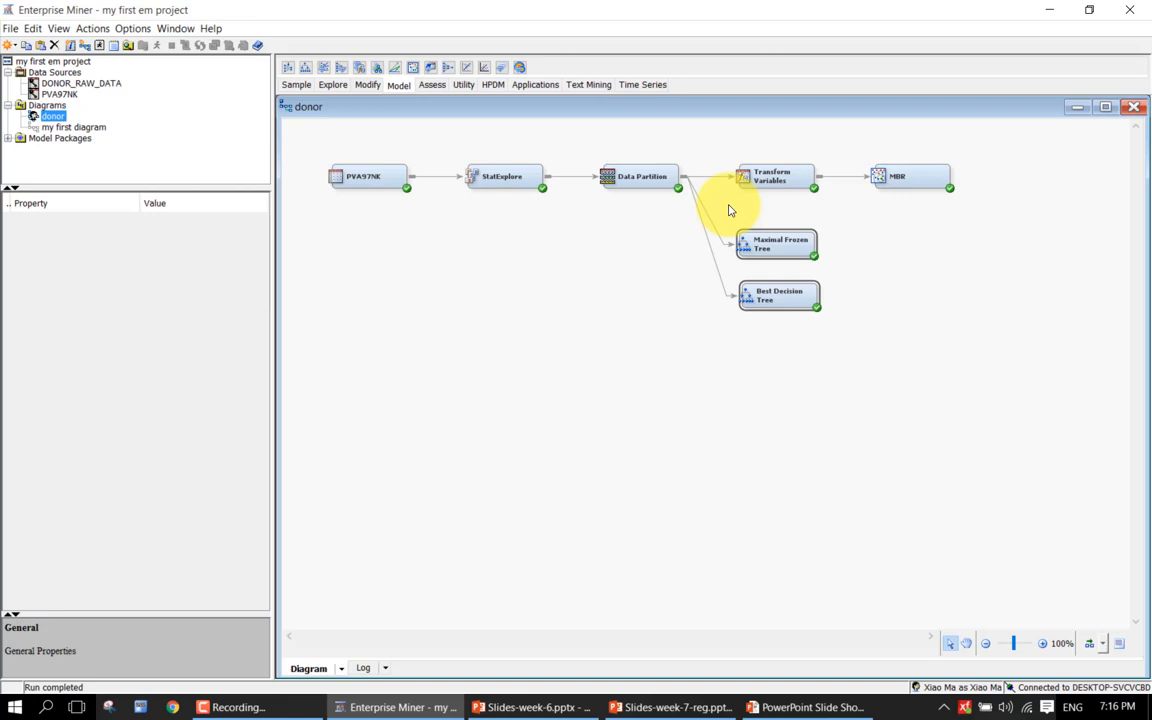
left_click(864, 278)
left_click(787, 248)
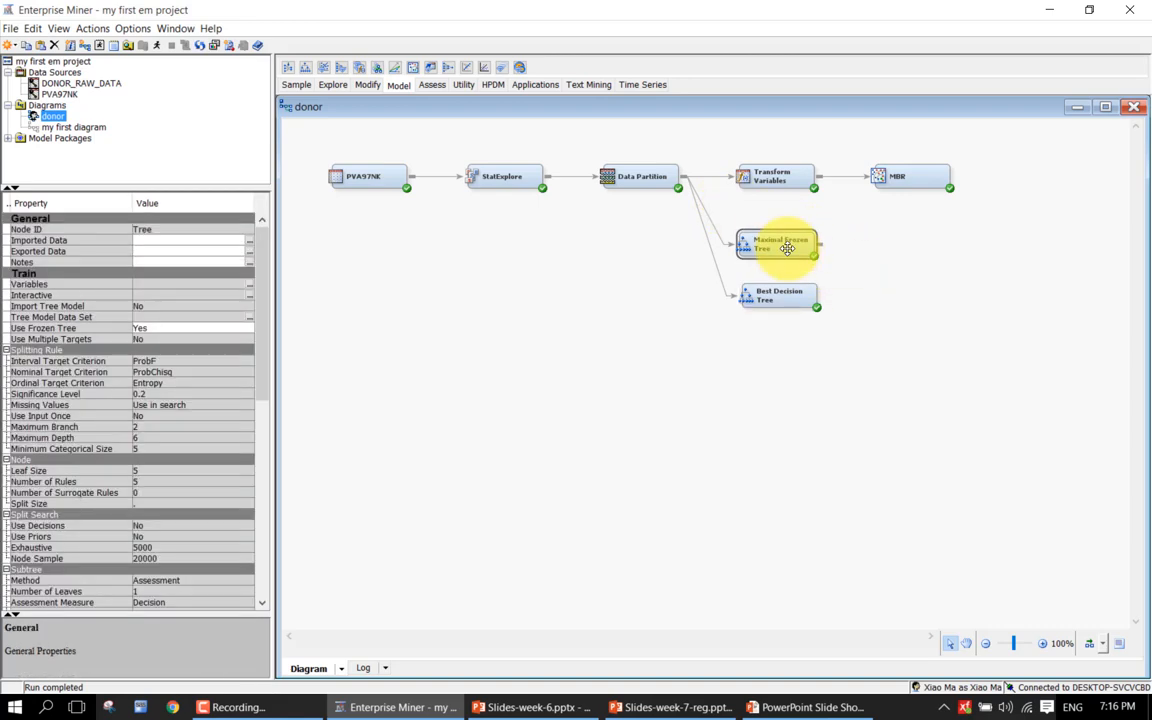
left_click(786, 289)
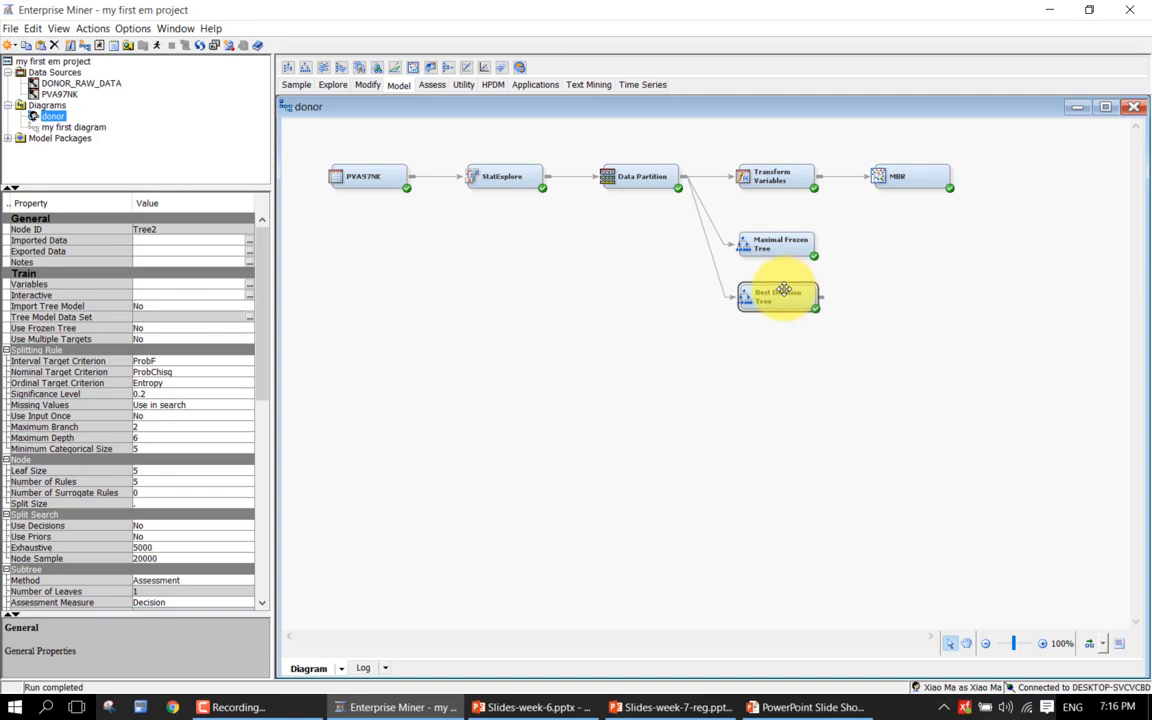
left_click(448, 138)
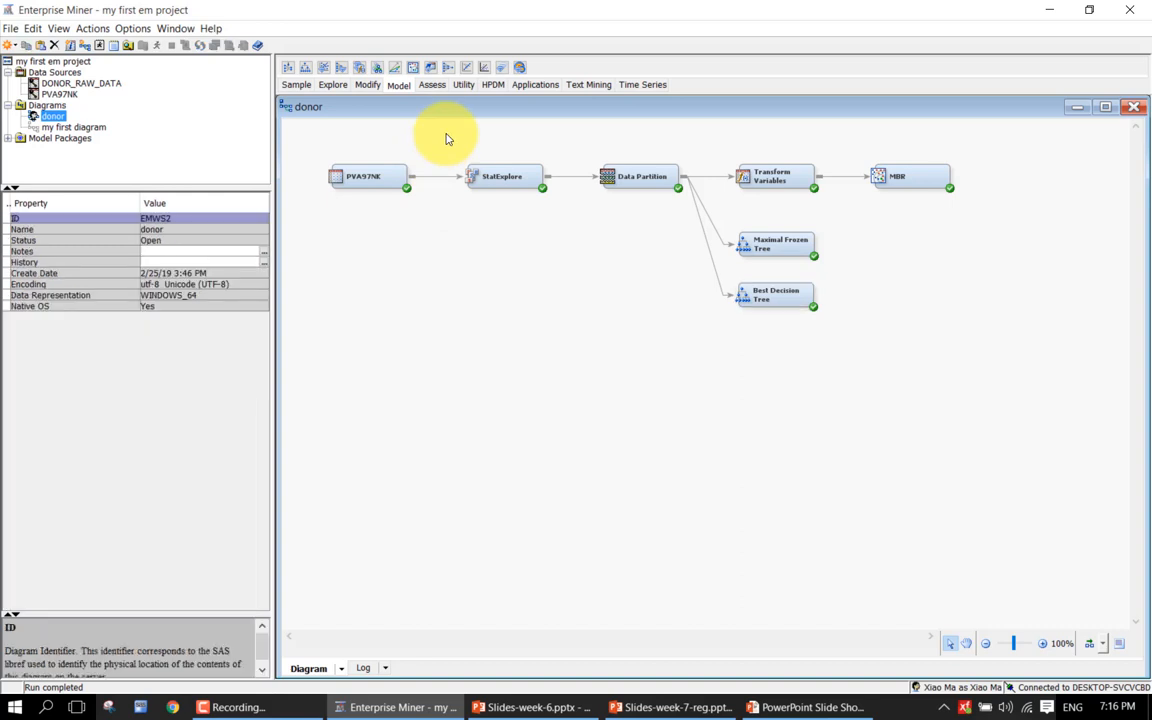
Add a Model Comparison node beside the two tree nodes and connect both Maximal Frozen Tree and Best Decision Tree to it.
left_click(432, 86)
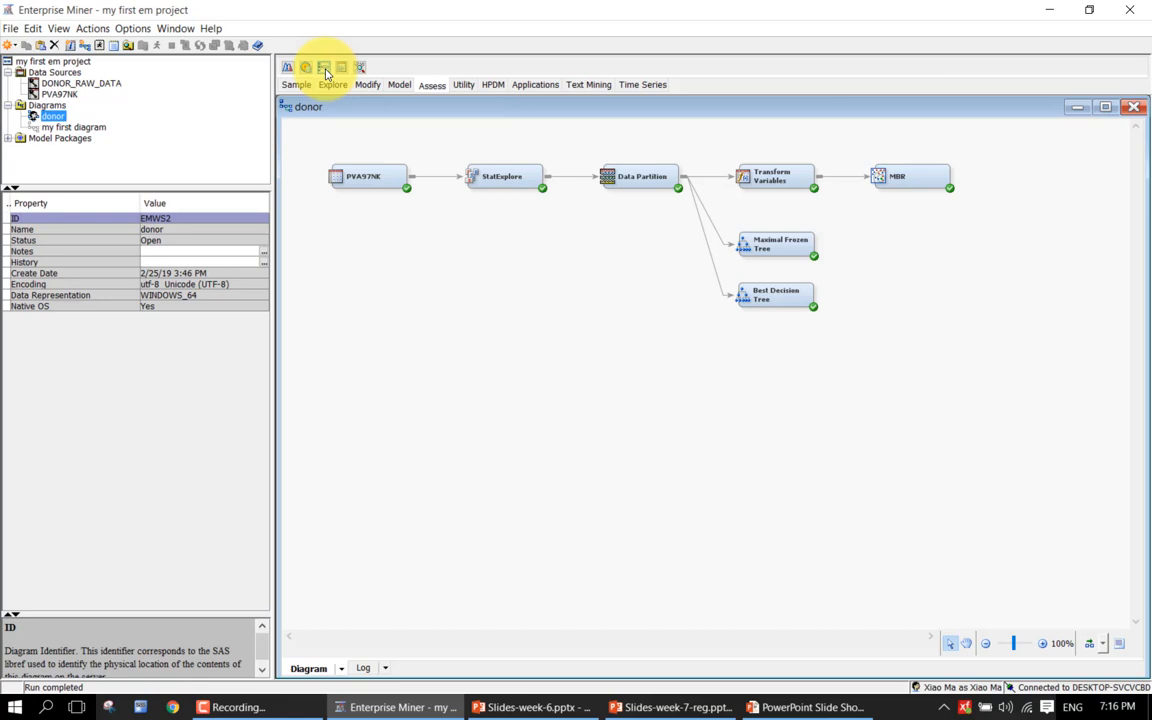
right_click(850, 258)
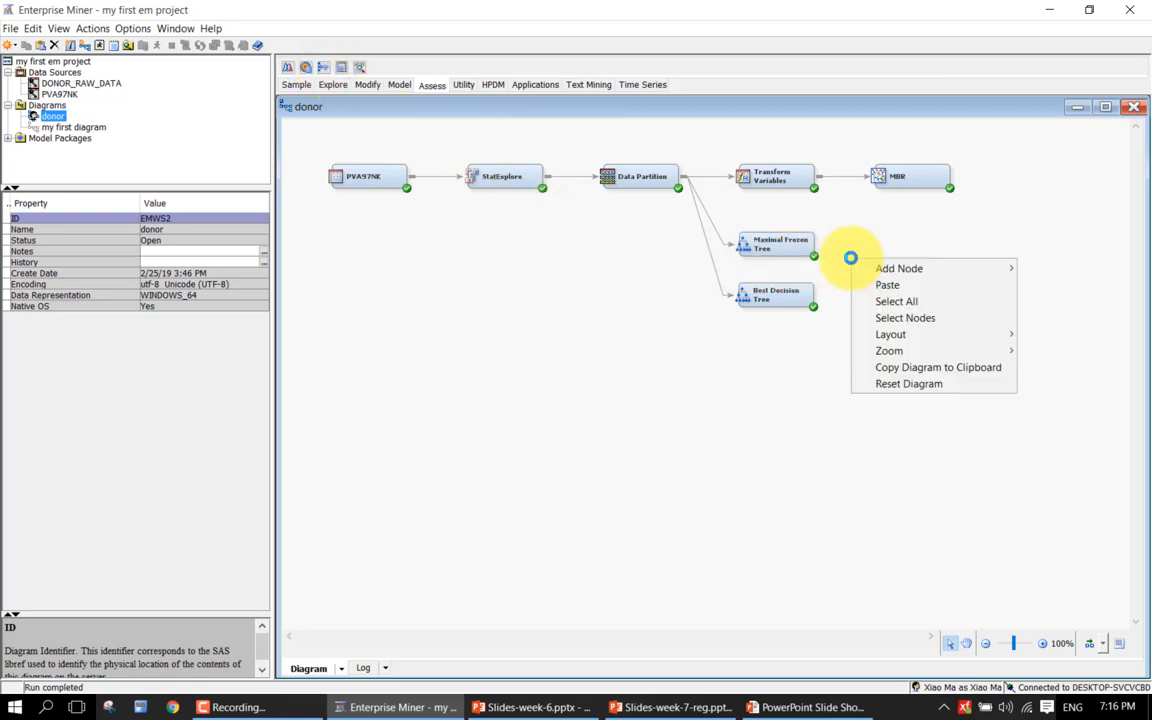
left_click_drag(850, 258, 897, 262)
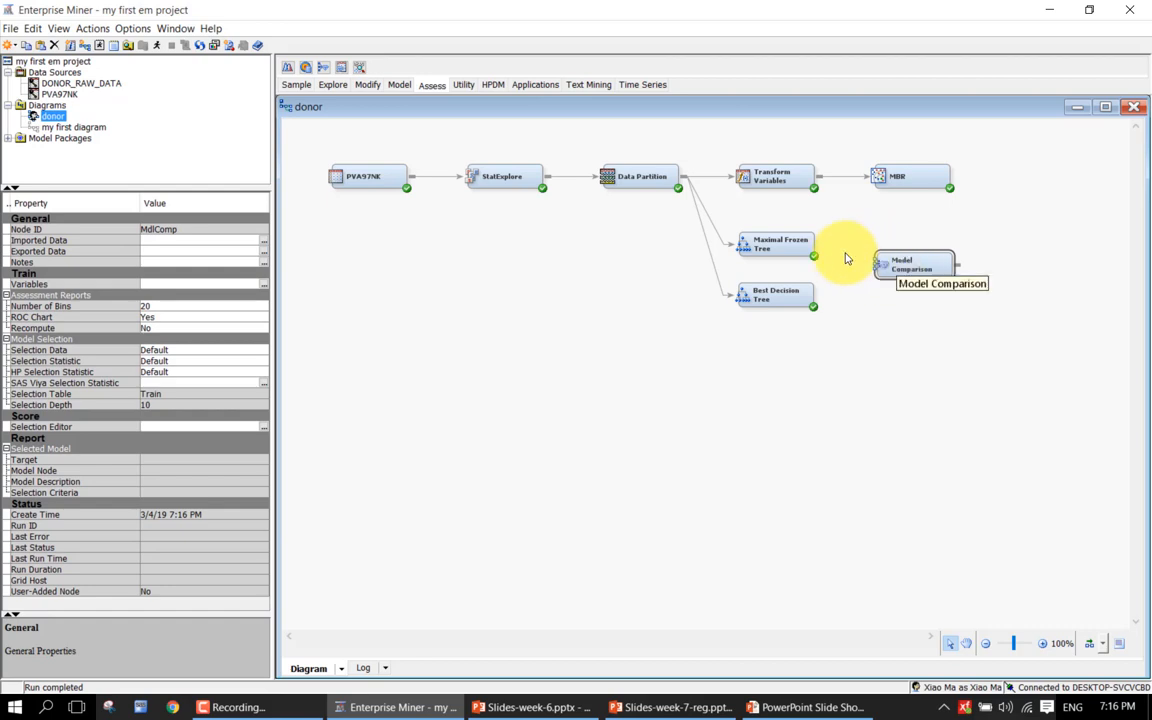
left_click_drag(817, 246, 900, 263)
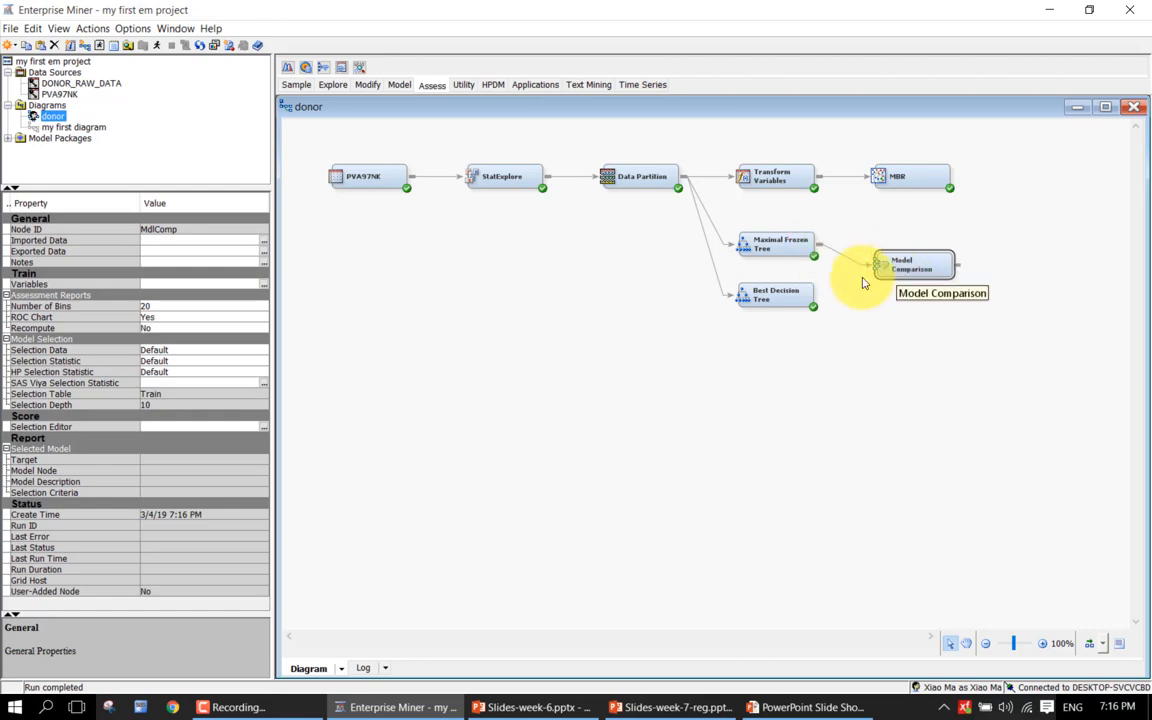
left_click_drag(817, 294, 897, 265)
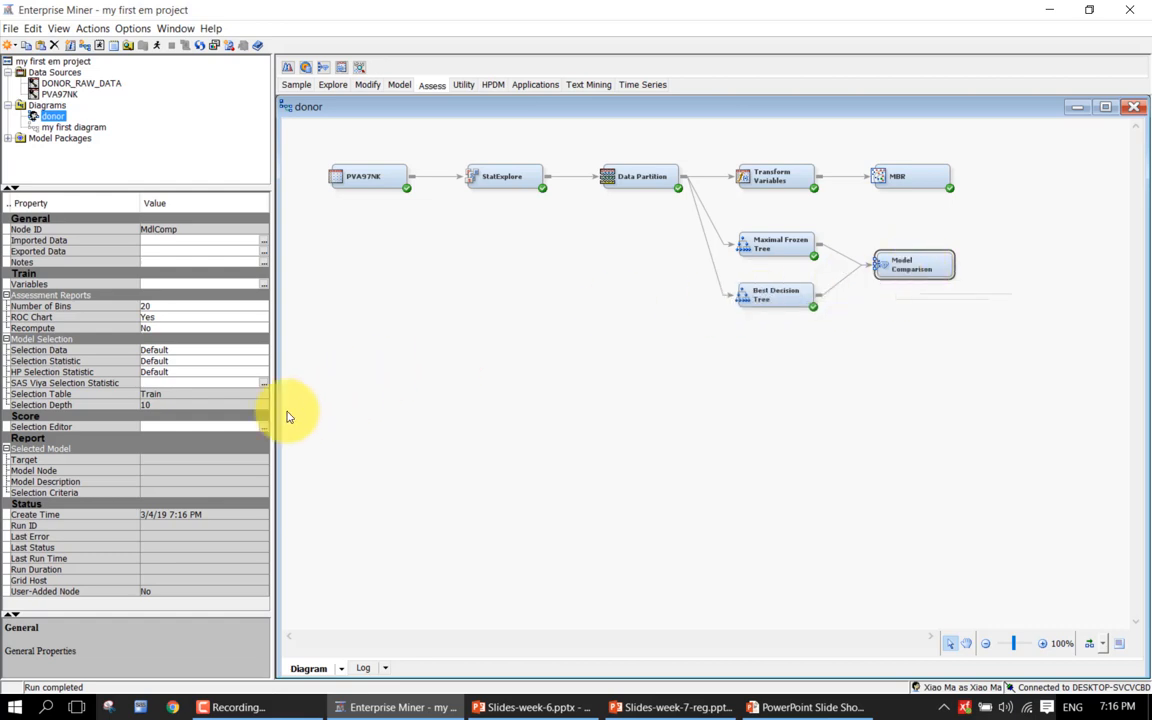
Keep the Model Comparison node's Selection Data at Default and set its Selection Statistic to Misclassification Rate.
left_click(198, 355)
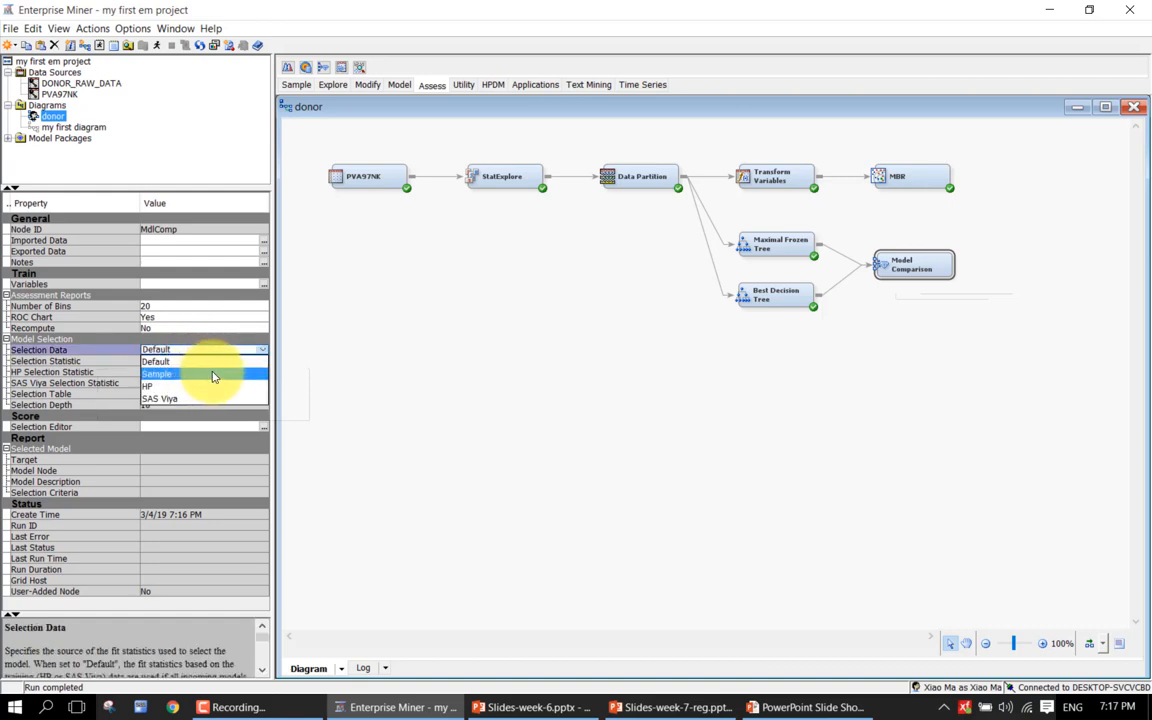
left_click(234, 364)
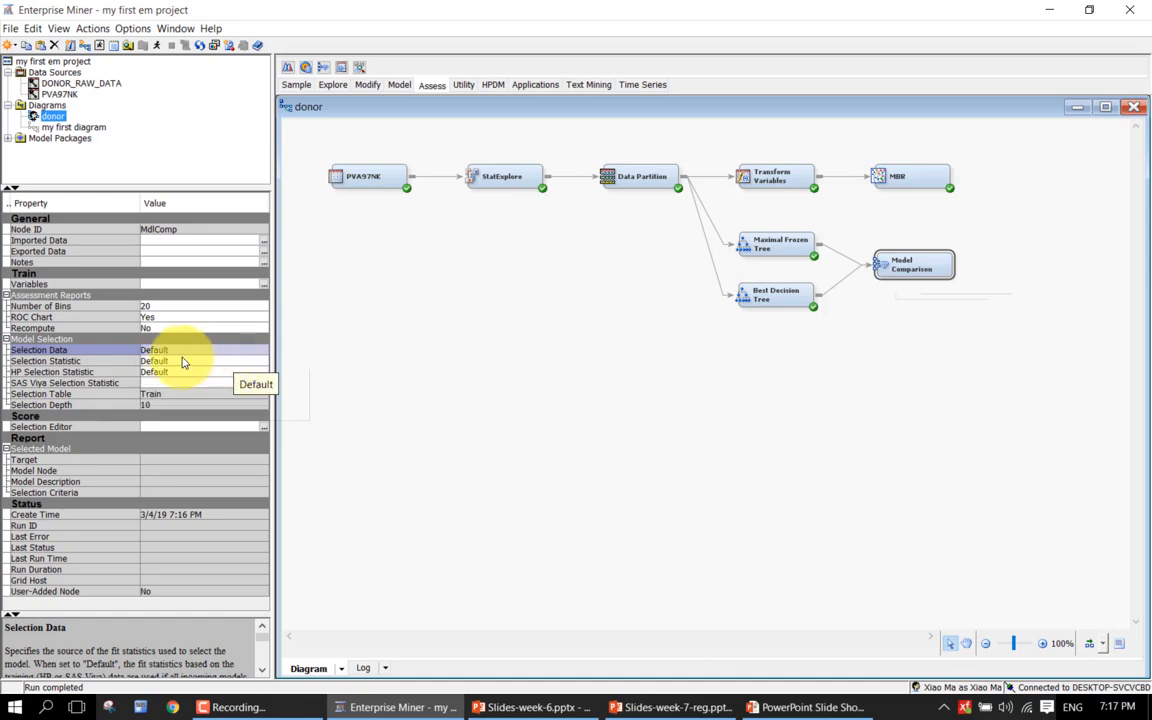
left_click(115, 363)
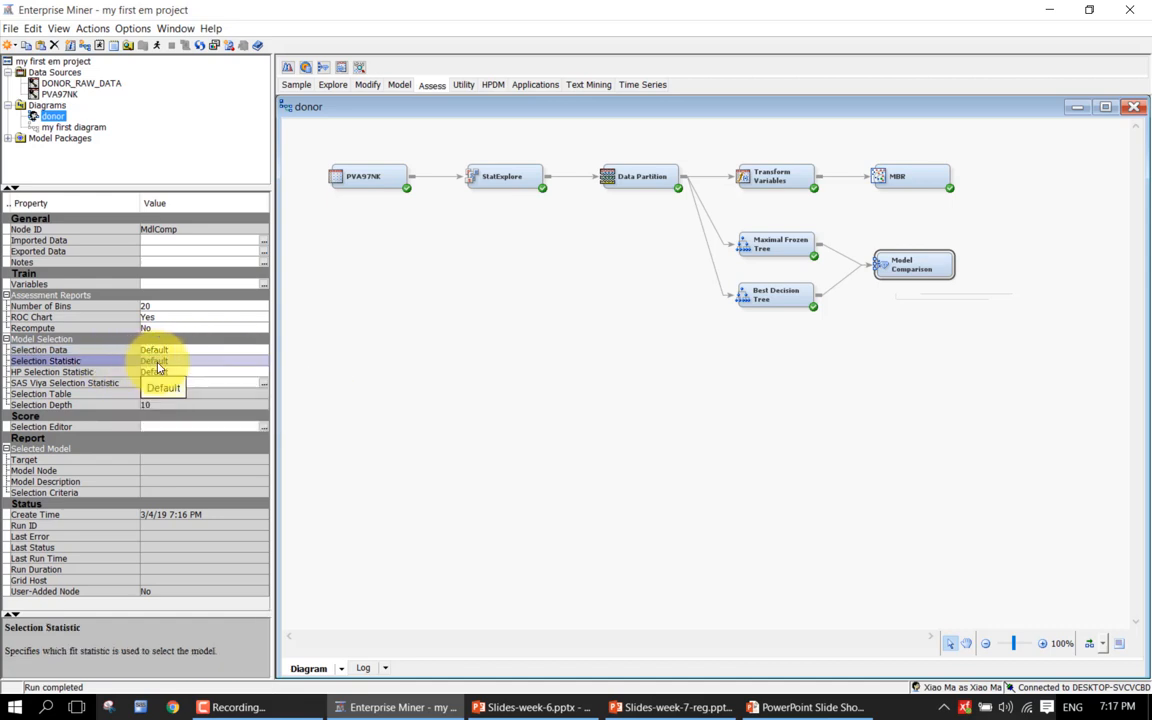
left_click(183, 363)
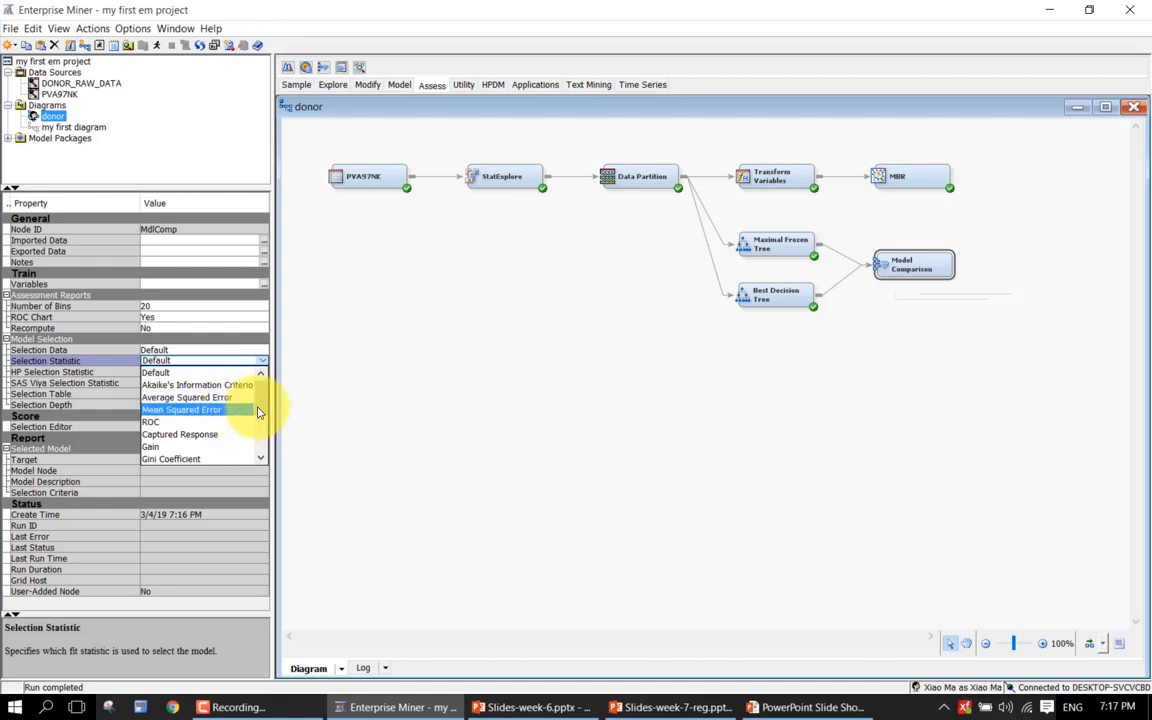
left_click_drag(260, 409, 258, 442)
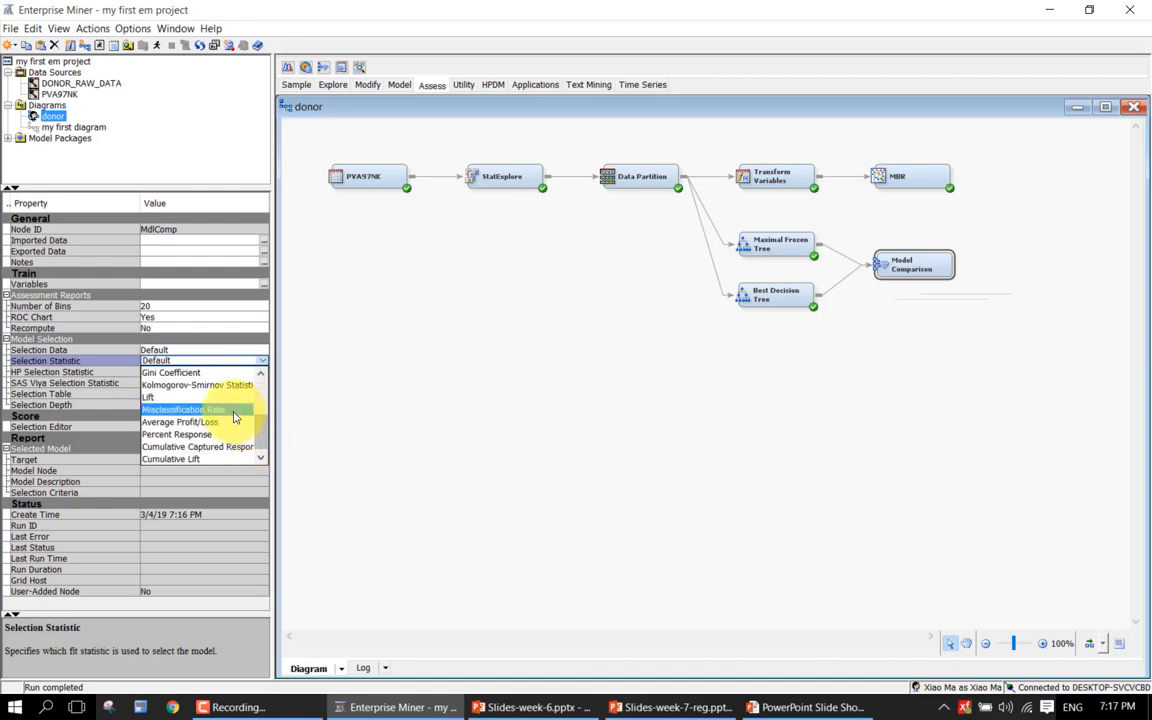
mouse_move(257, 419)
left_mouse_down()
mouse_move(257, 437)
mouse_move(270, 381)
mouse_move(260, 427)
left_mouse_up()
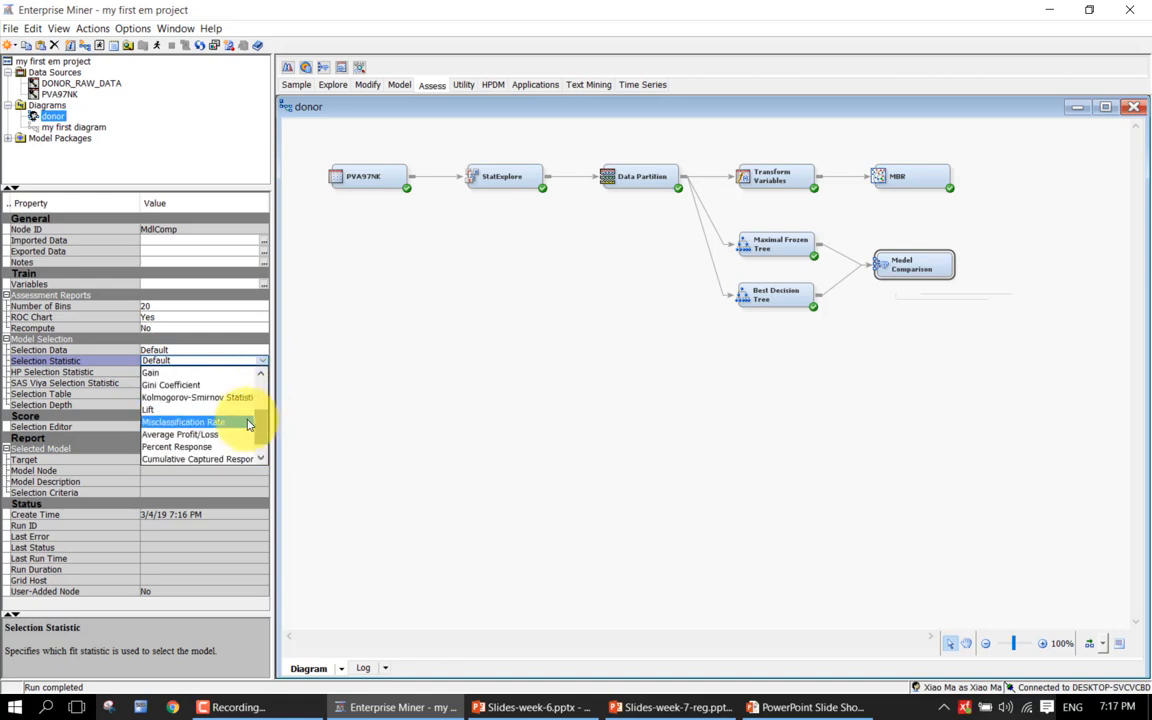
left_click(241, 425)
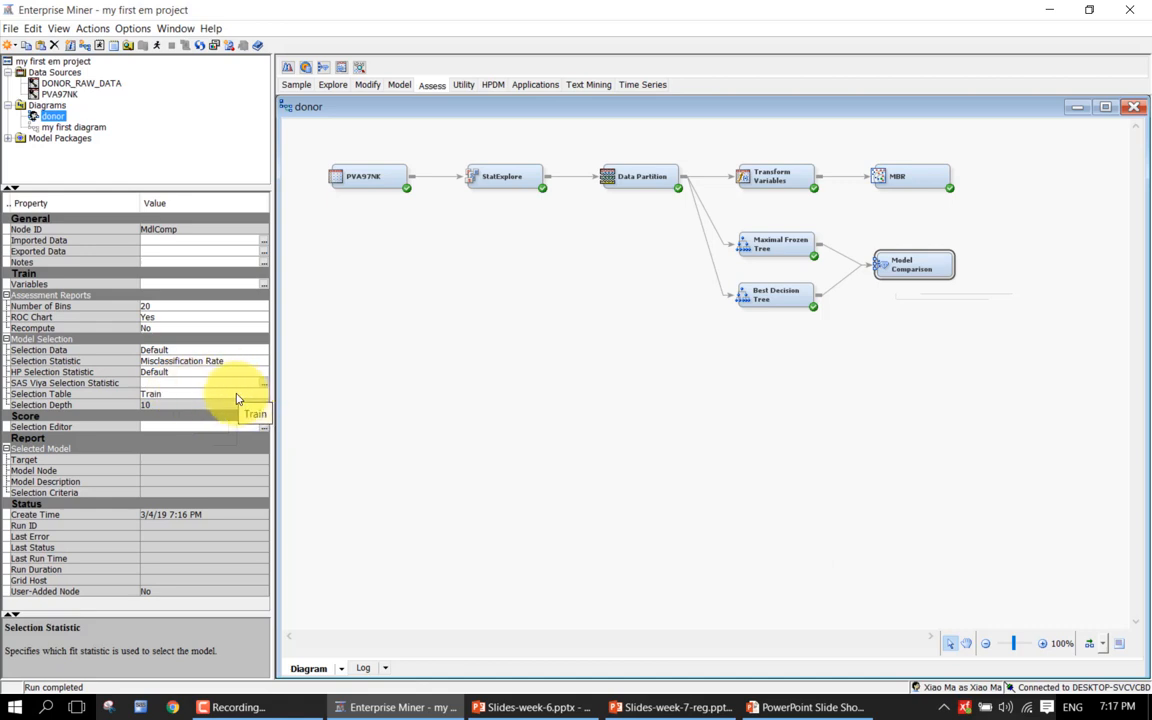
Set the Model Comparison node's Selection Table to Validation.
left_click(236, 396)
left_click(222, 419)
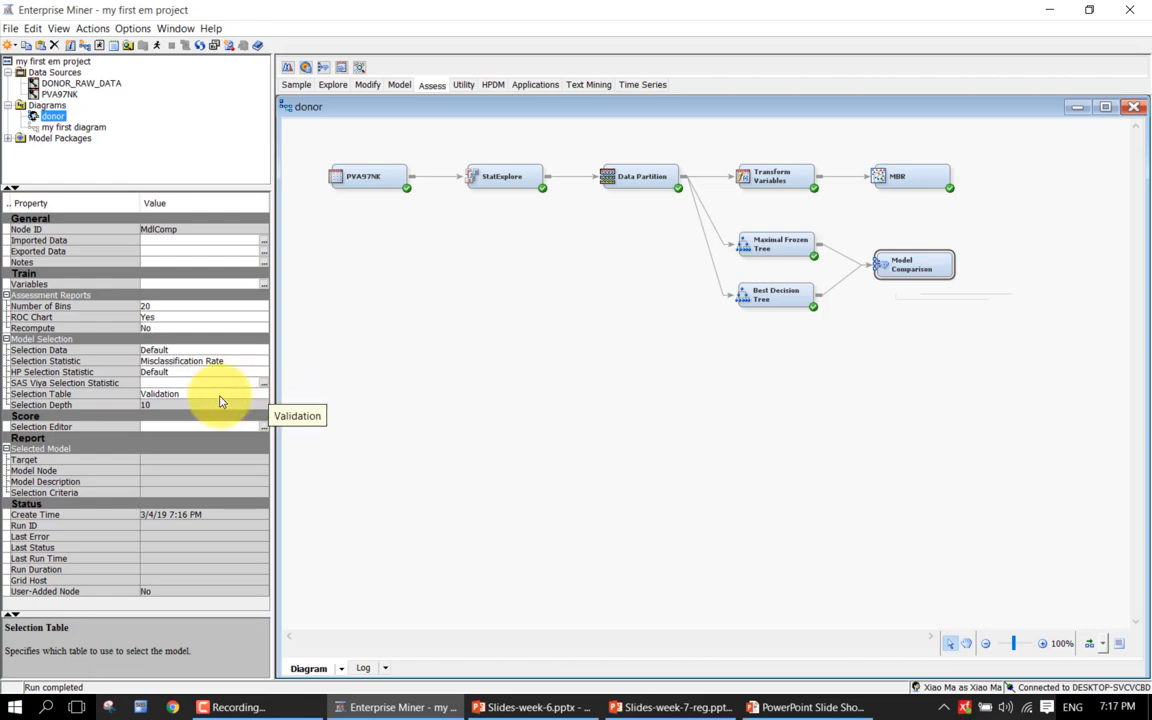
left_click(157, 395)
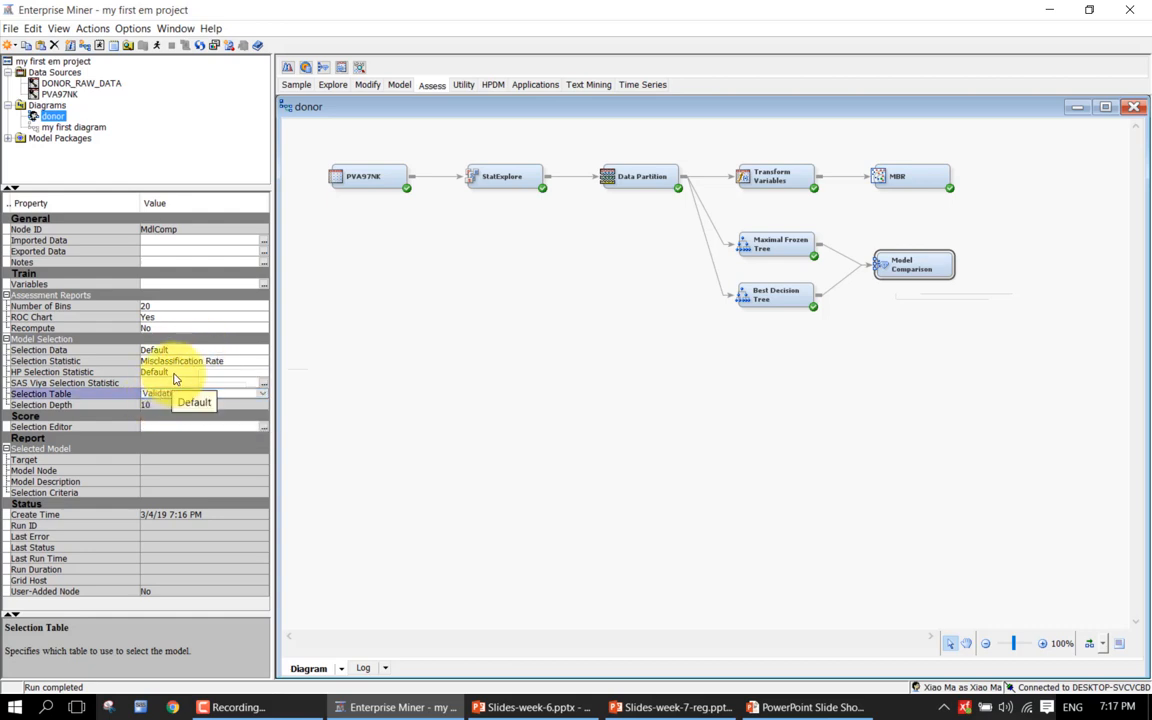
left_click(186, 362)
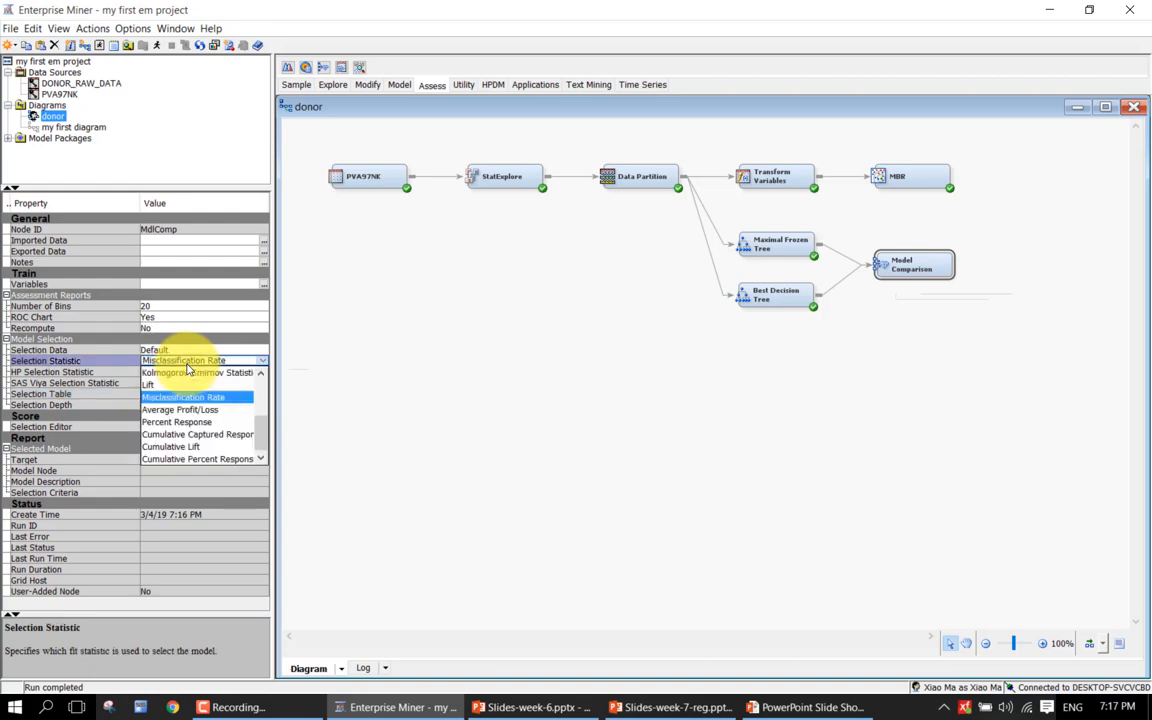
left_click(187, 363)
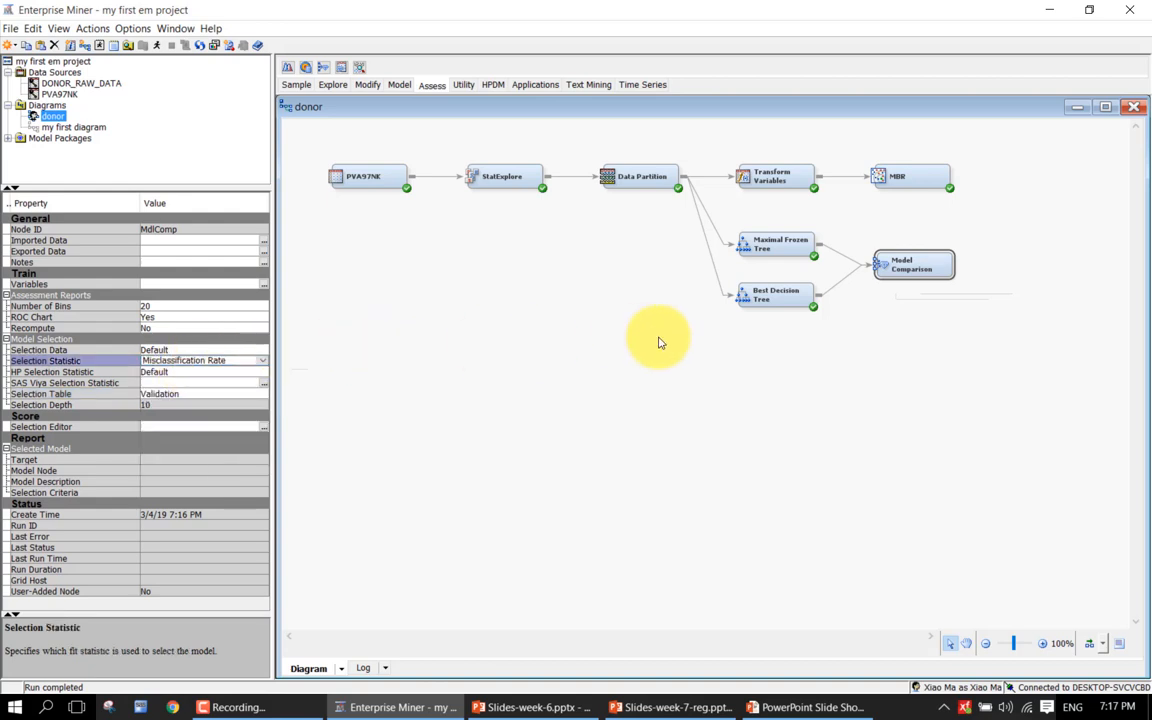
Run the path through the Model Comparison node and open its results.
right_click(905, 268)
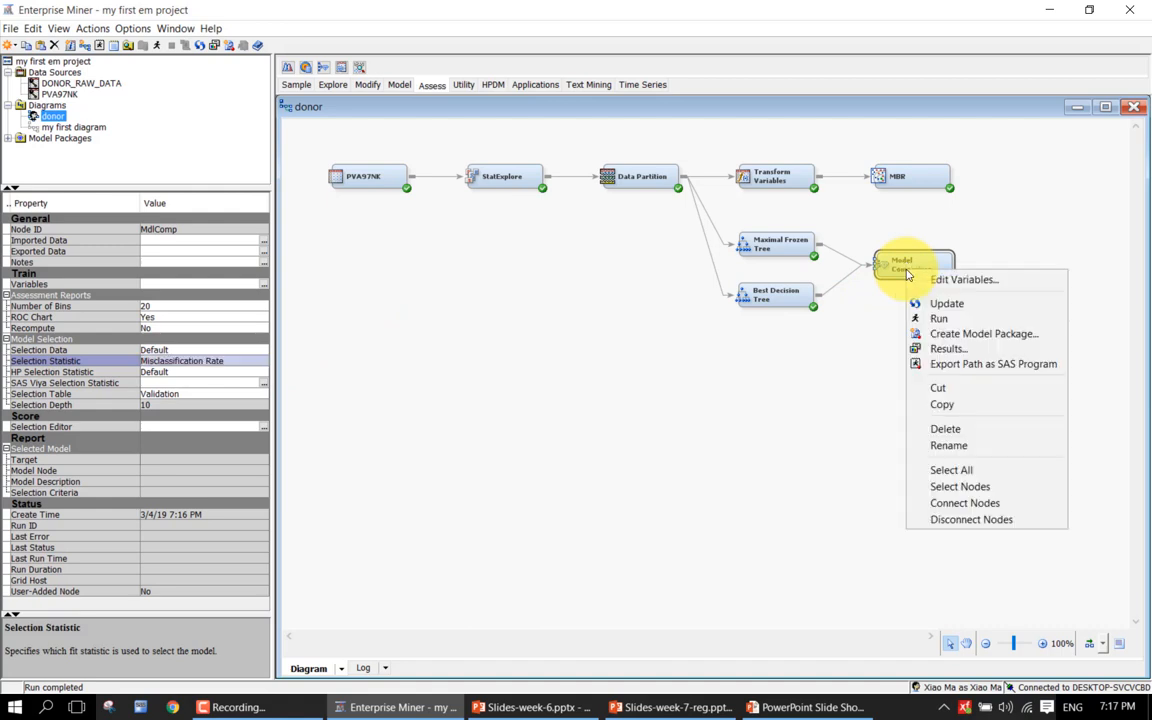
left_click(938, 319)
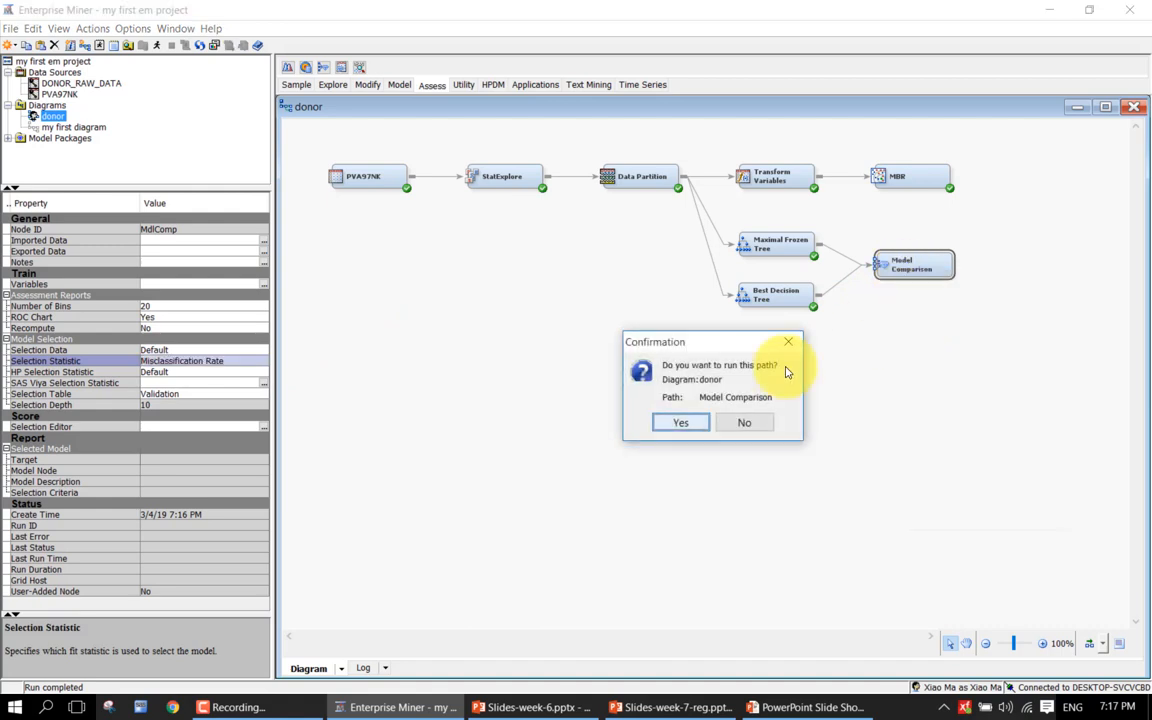
left_click(674, 423)
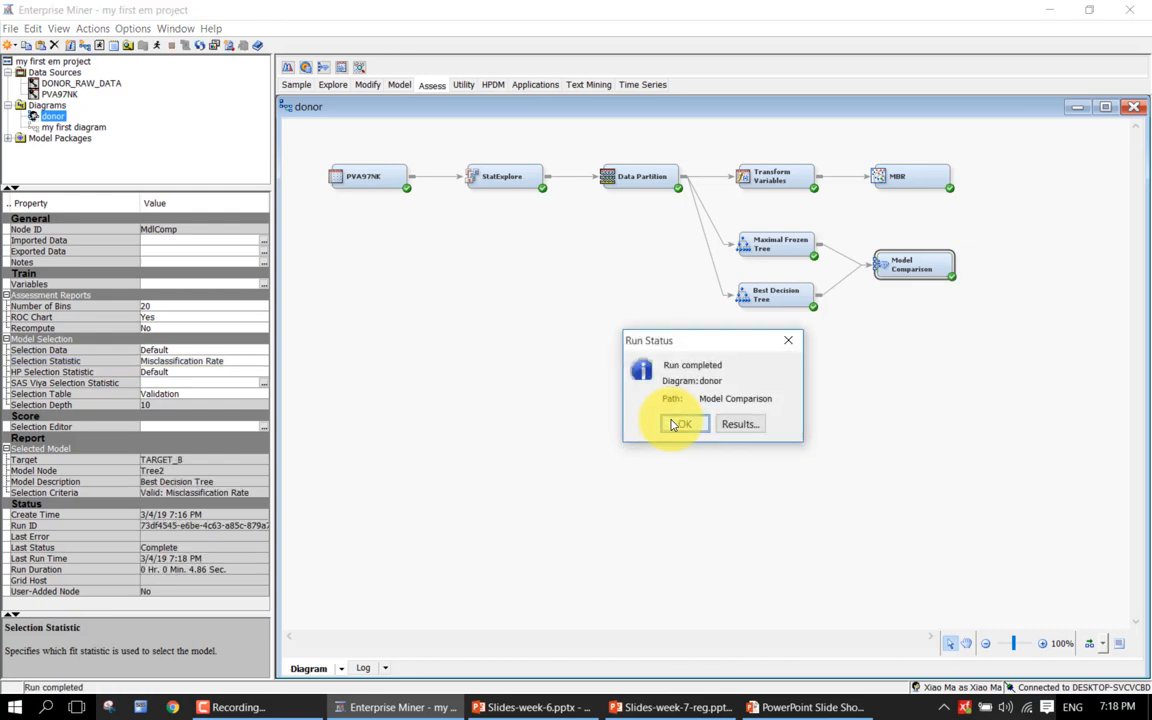
left_click(673, 424)
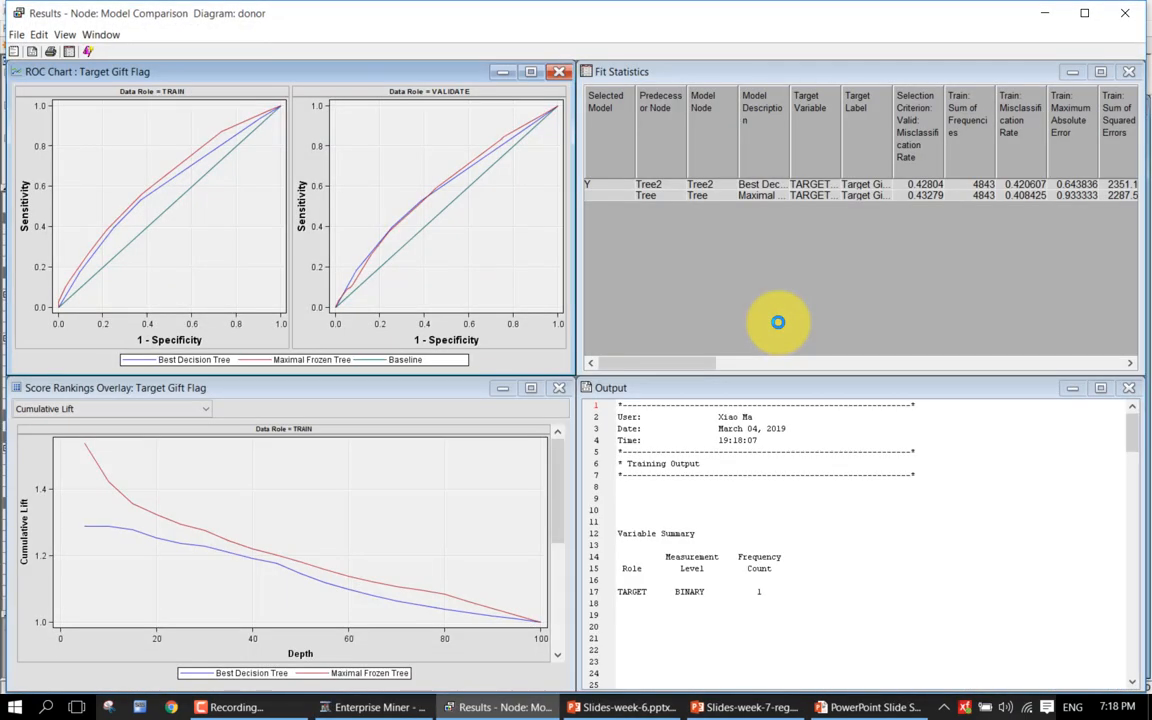
Enlarge the Fit Statistics table and compare both trees' training and validation statistics, widening the Model Description column.
left_click(1100, 75)
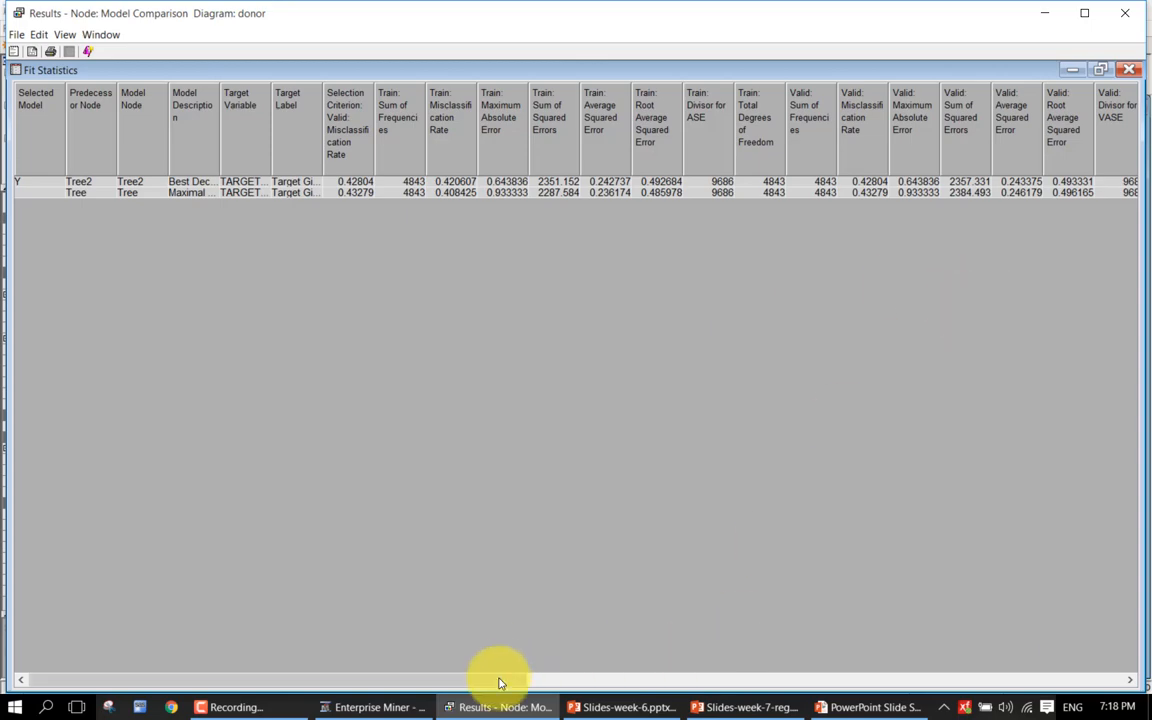
left_click_drag(500, 683, 553, 617)
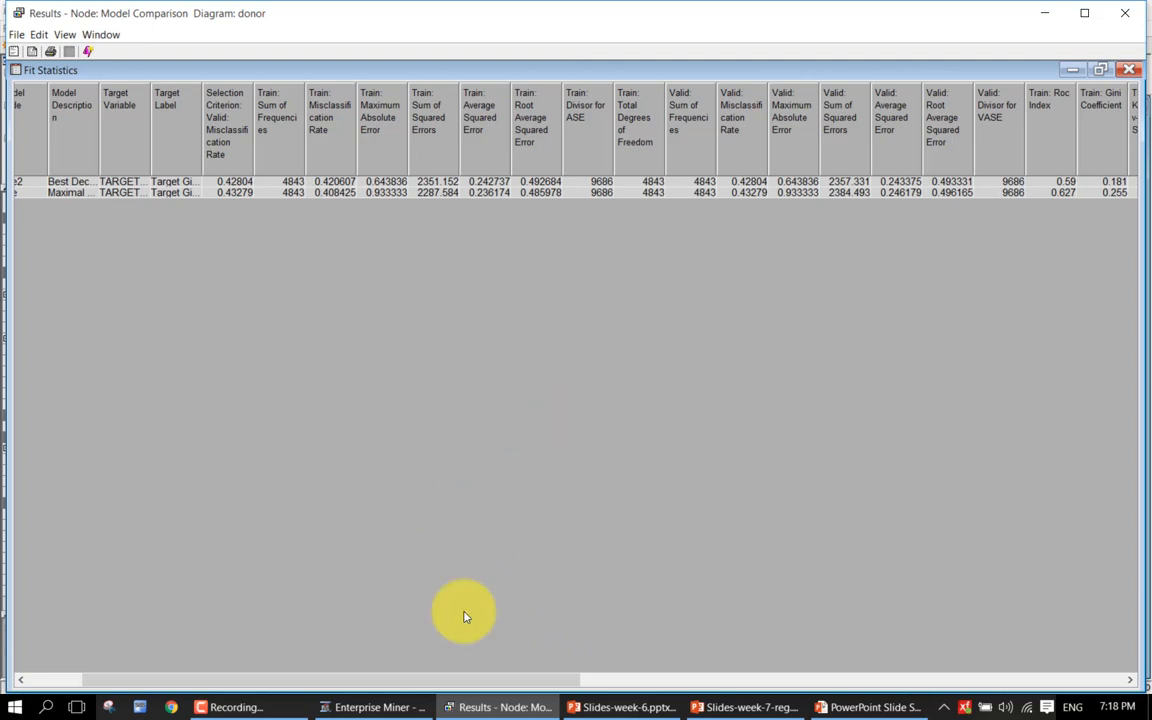
left_click_drag(310, 684, 200, 680)
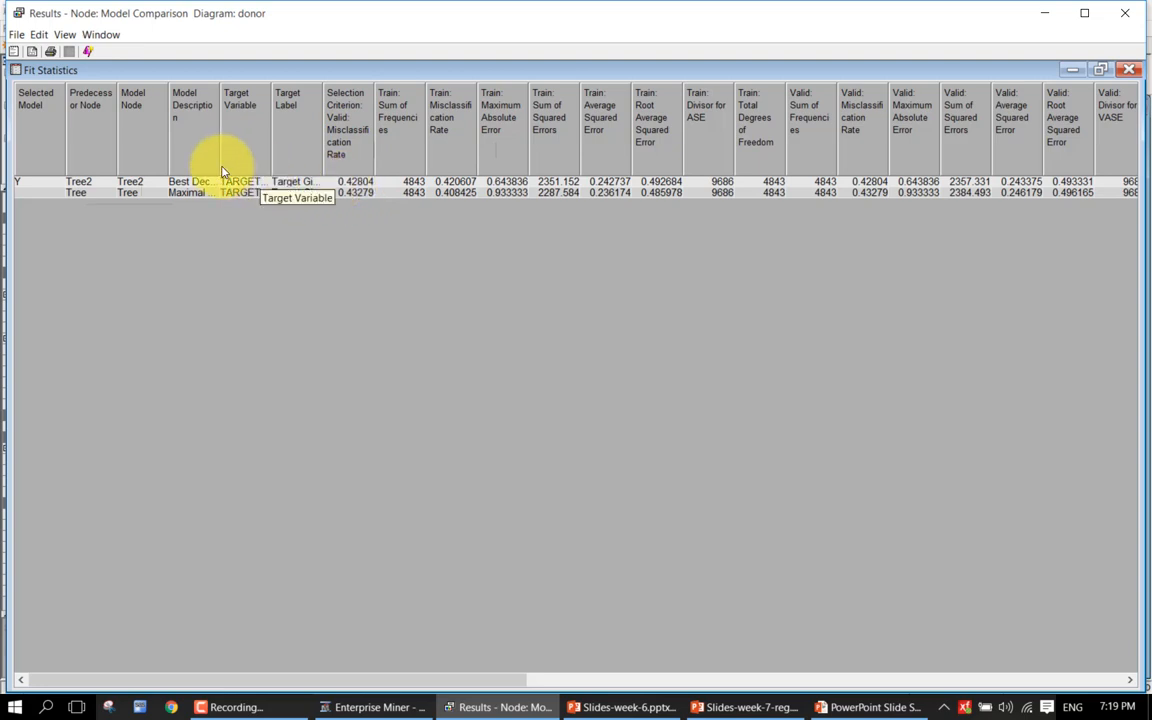
left_click_drag(220, 160, 293, 162)
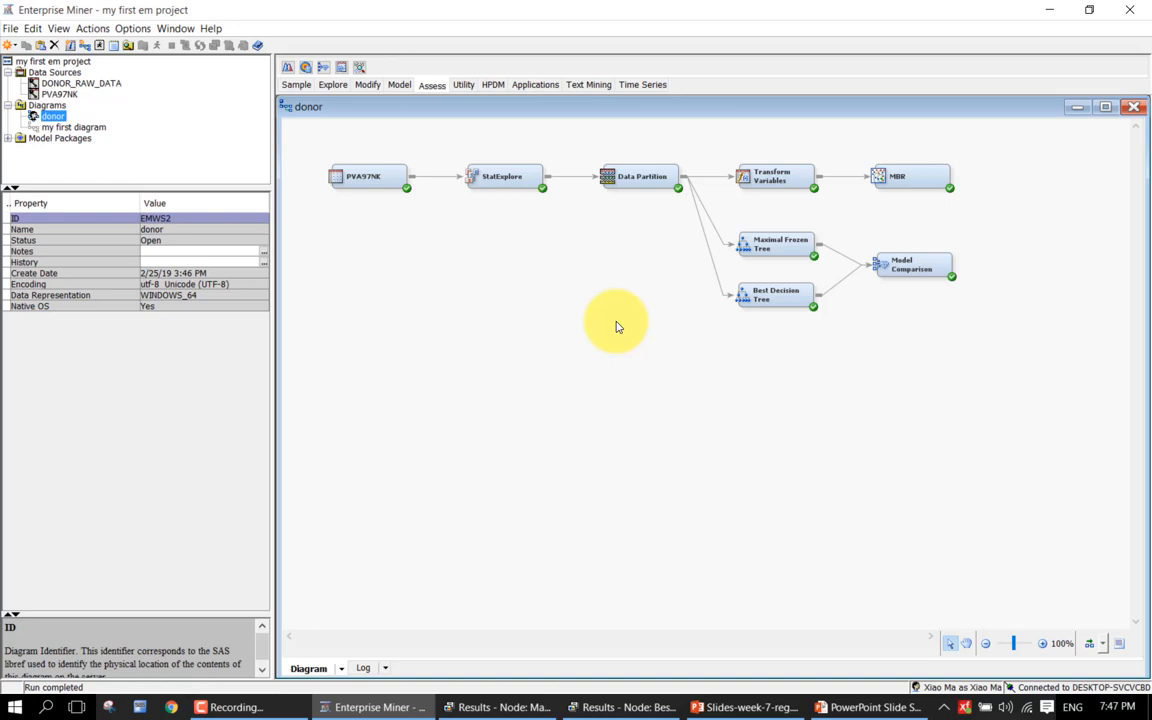
left_click(715, 278)
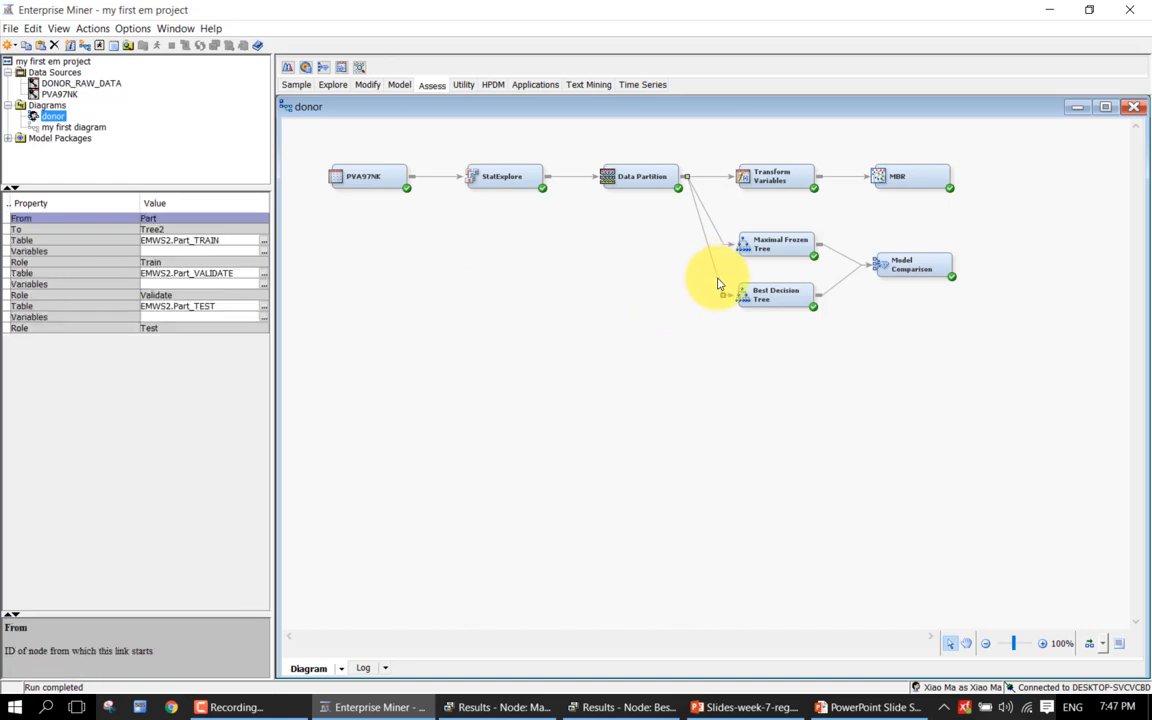
left_click(665, 318)
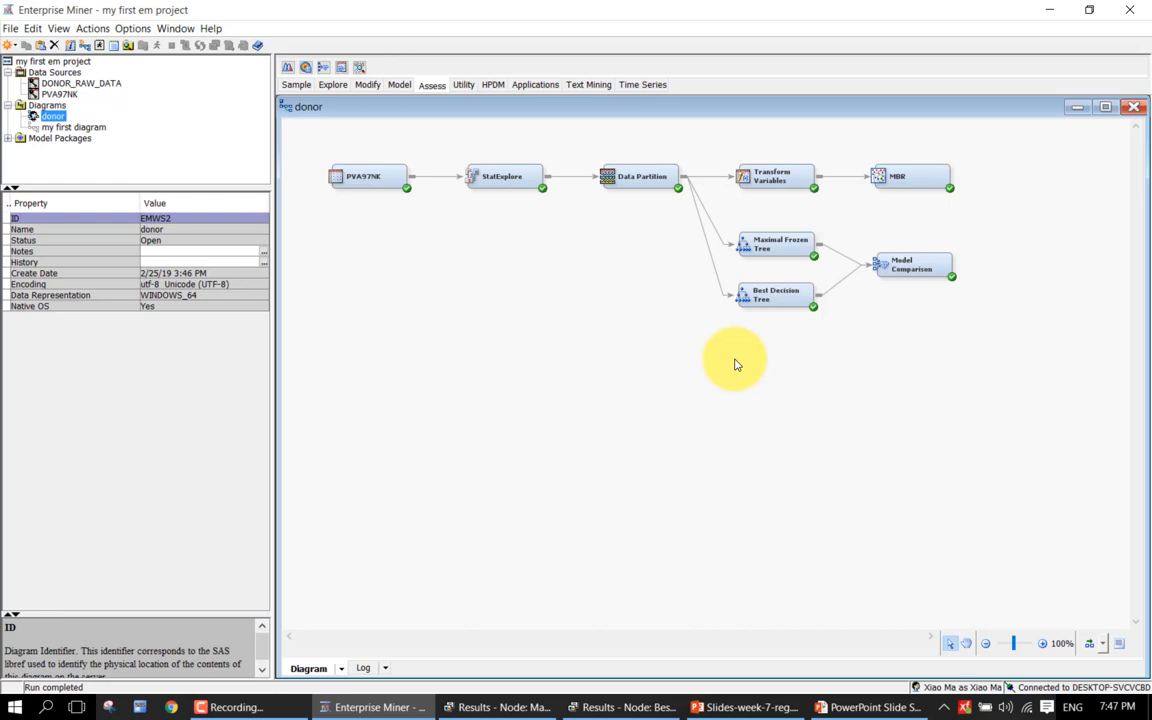
Open the Data Partition node's exported TRAIN table and examine its gift and promotion columns.
right_click(643, 177)
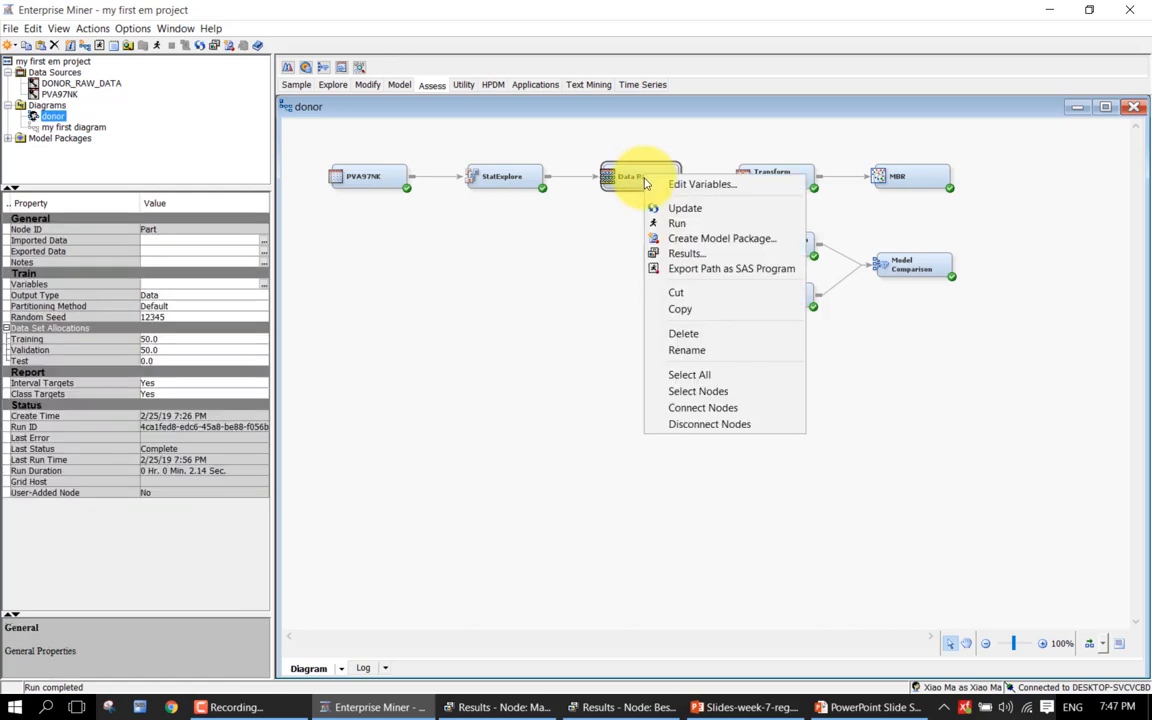
left_click(548, 360)
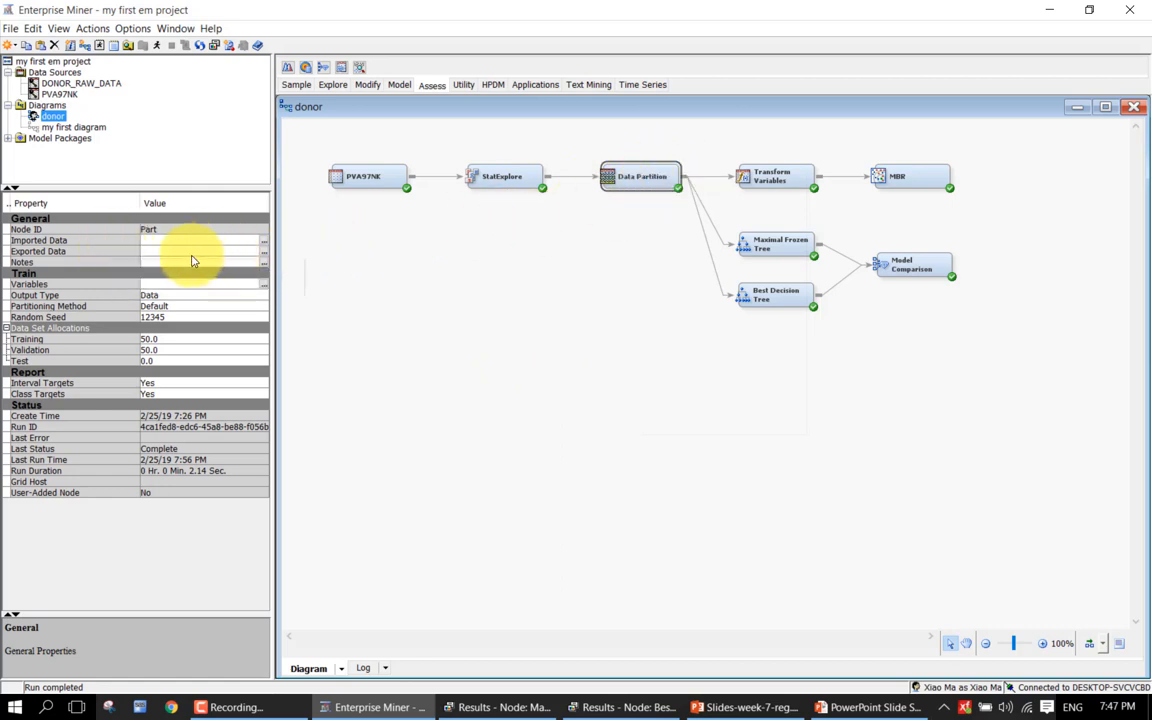
left_click(264, 251)
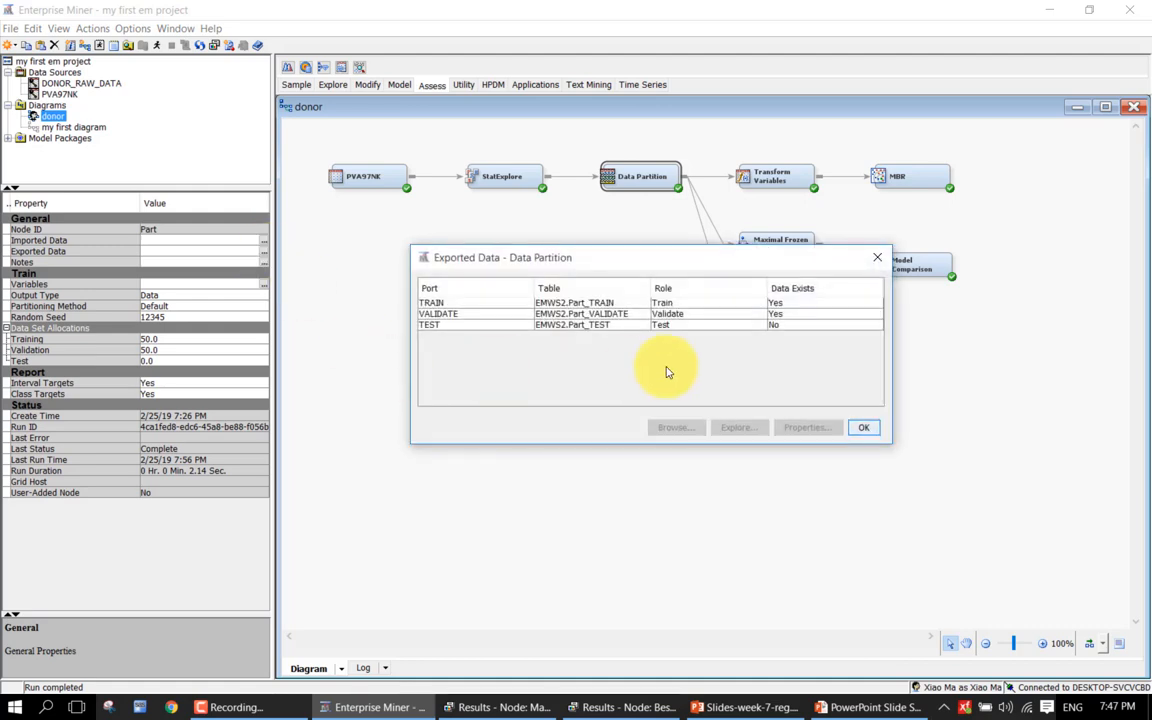
left_click(779, 302)
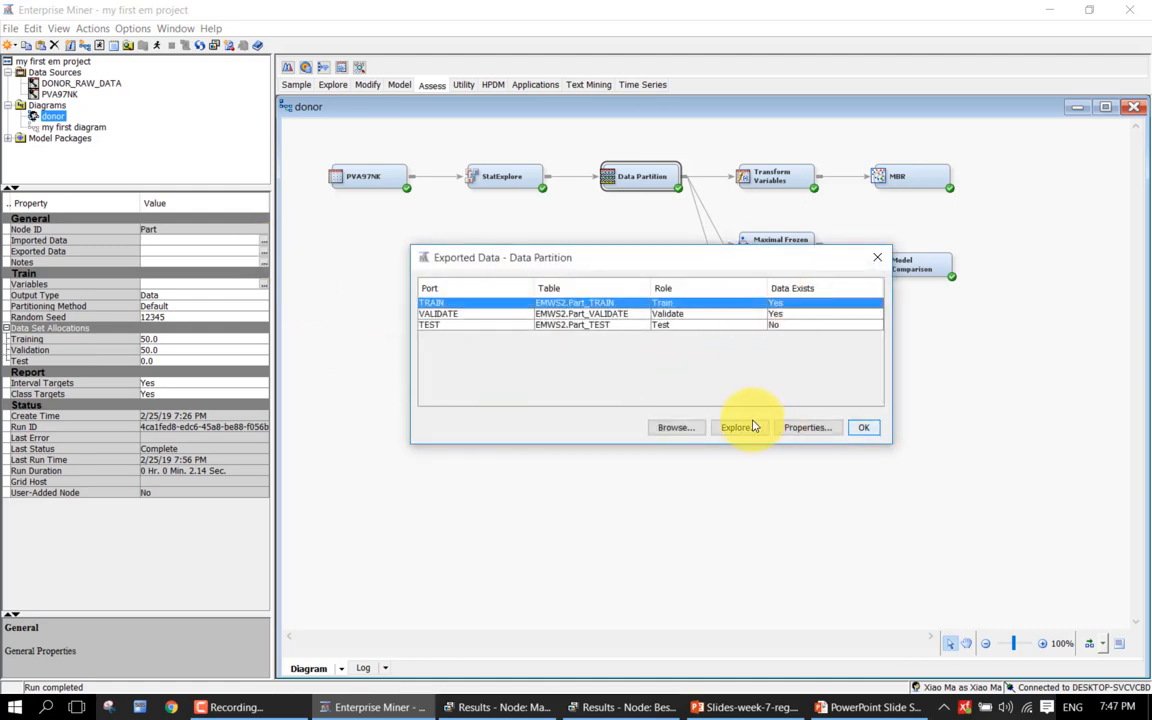
left_click(688, 430)
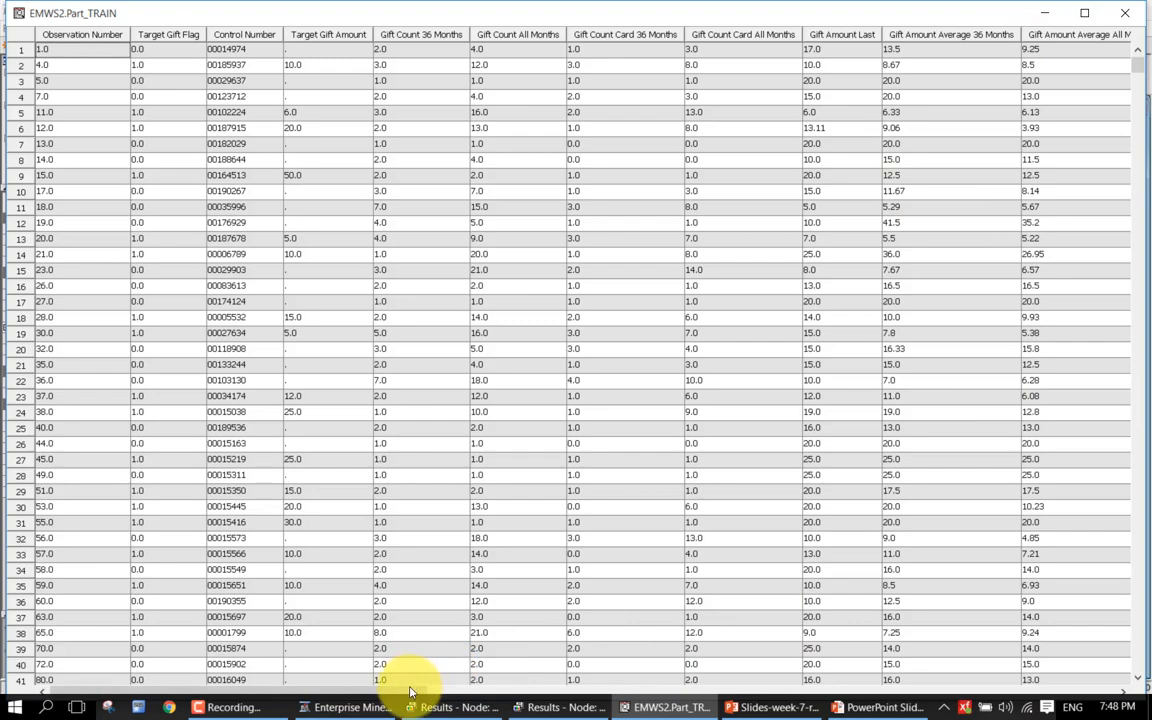
left_click_drag(415, 690, 597, 676)
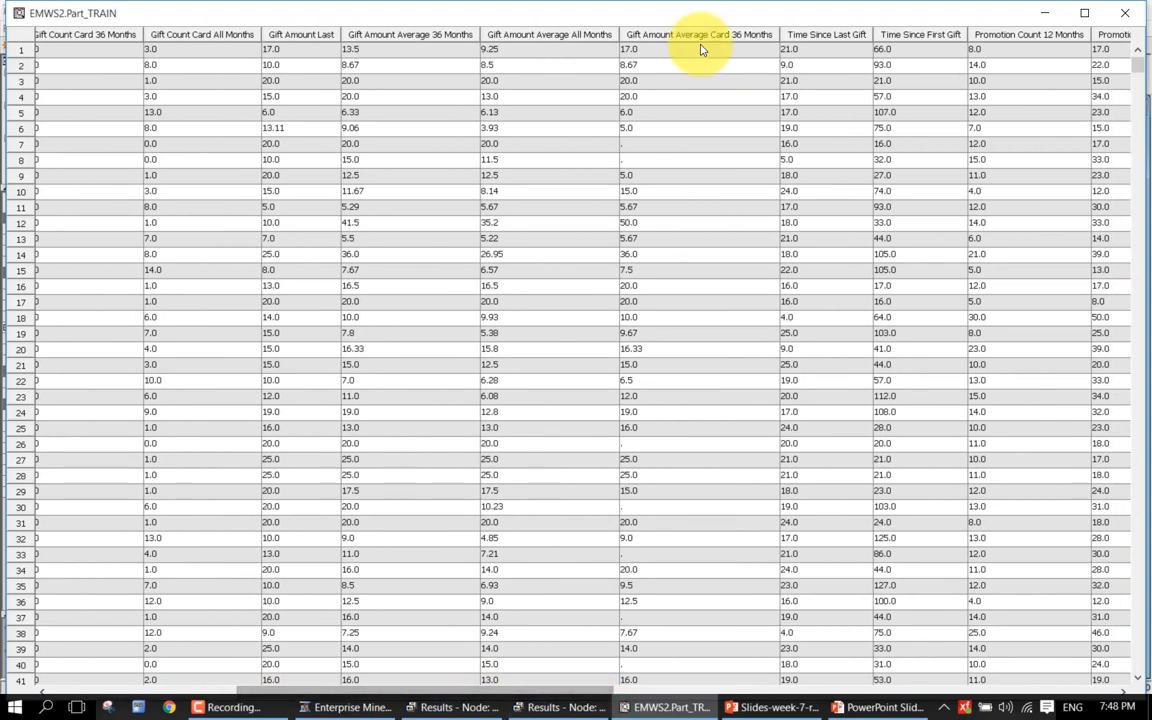
Examine the missing values in the TRAIN table's Gift Amount Average Card 36 Months column and return to the donor diagram.
left_click(632, 148)
left_click(632, 162)
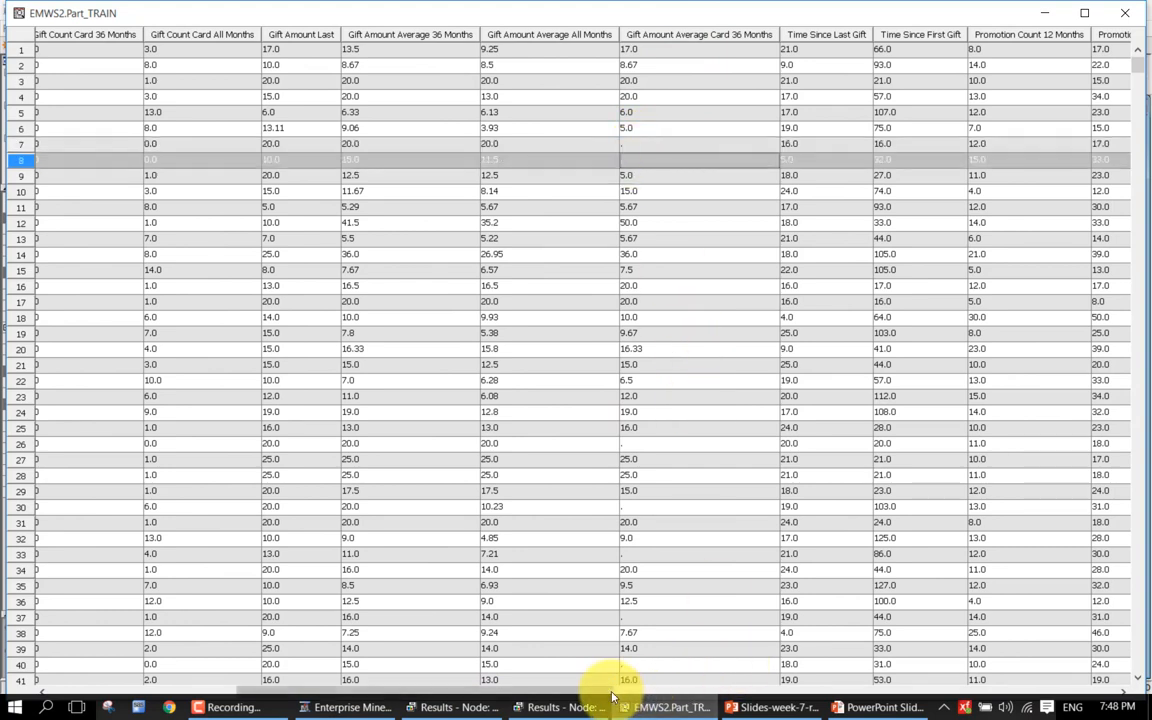
mouse_move(609, 695)
left_mouse_down()
mouse_move(673, 694)
mouse_move(623, 700)
left_mouse_up()
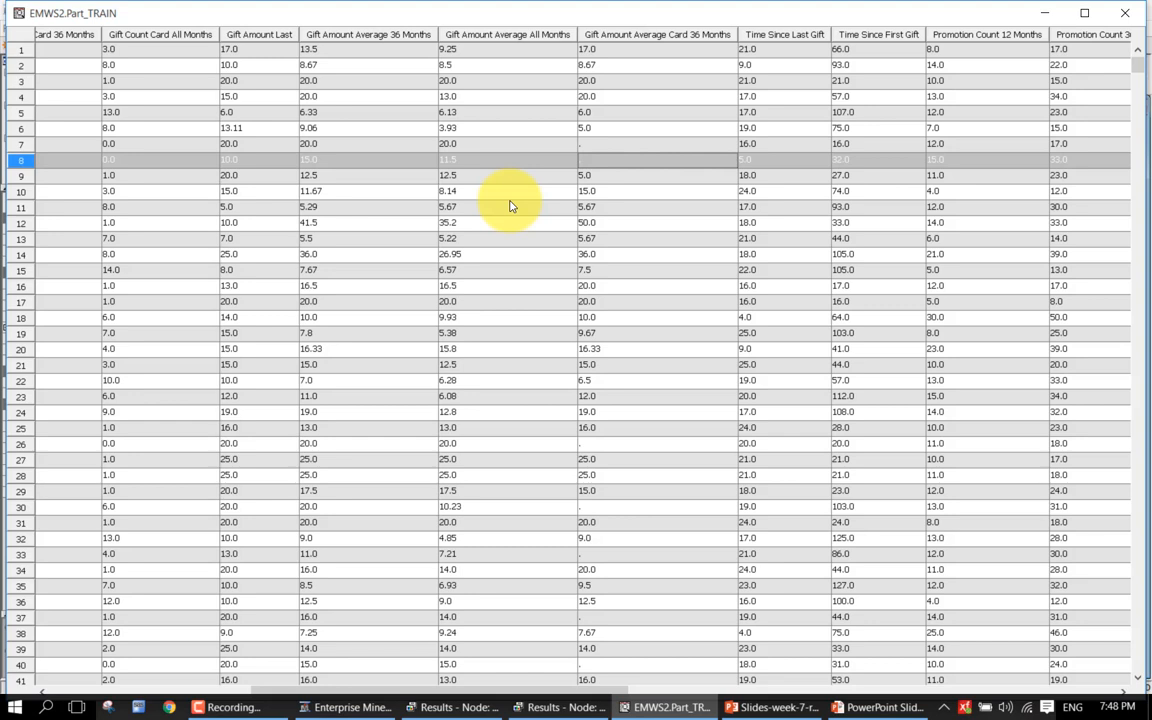
left_click(605, 149)
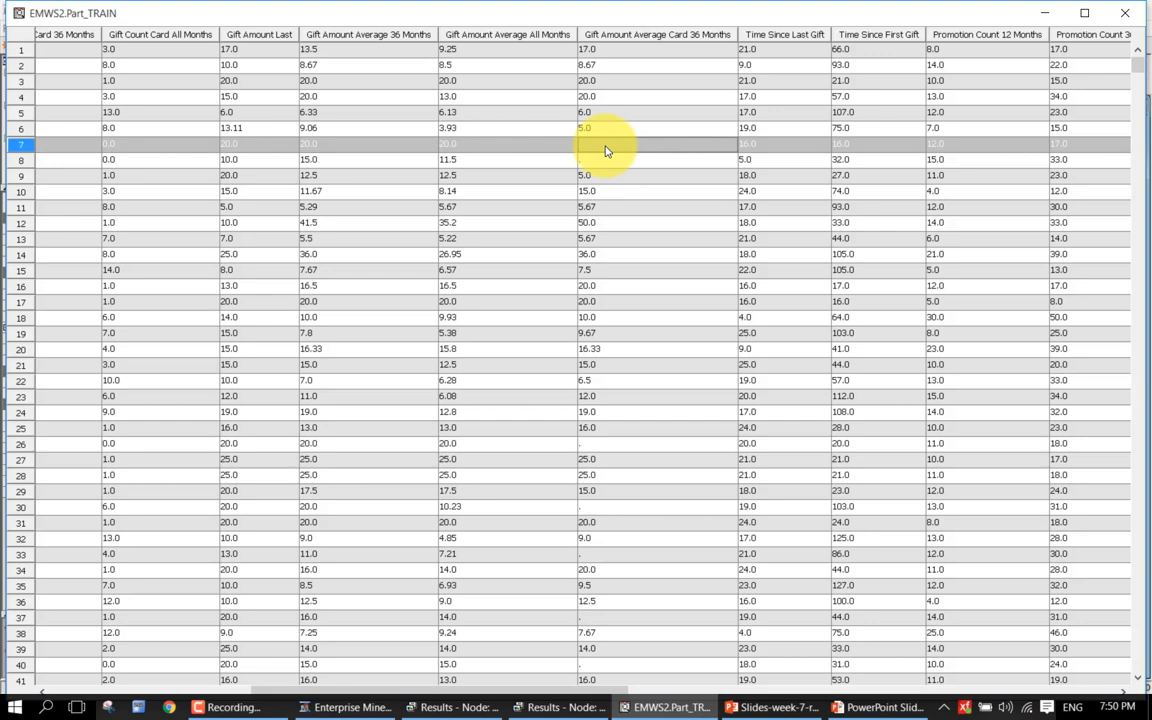
left_click(1124, 13)
left_click(861, 428)
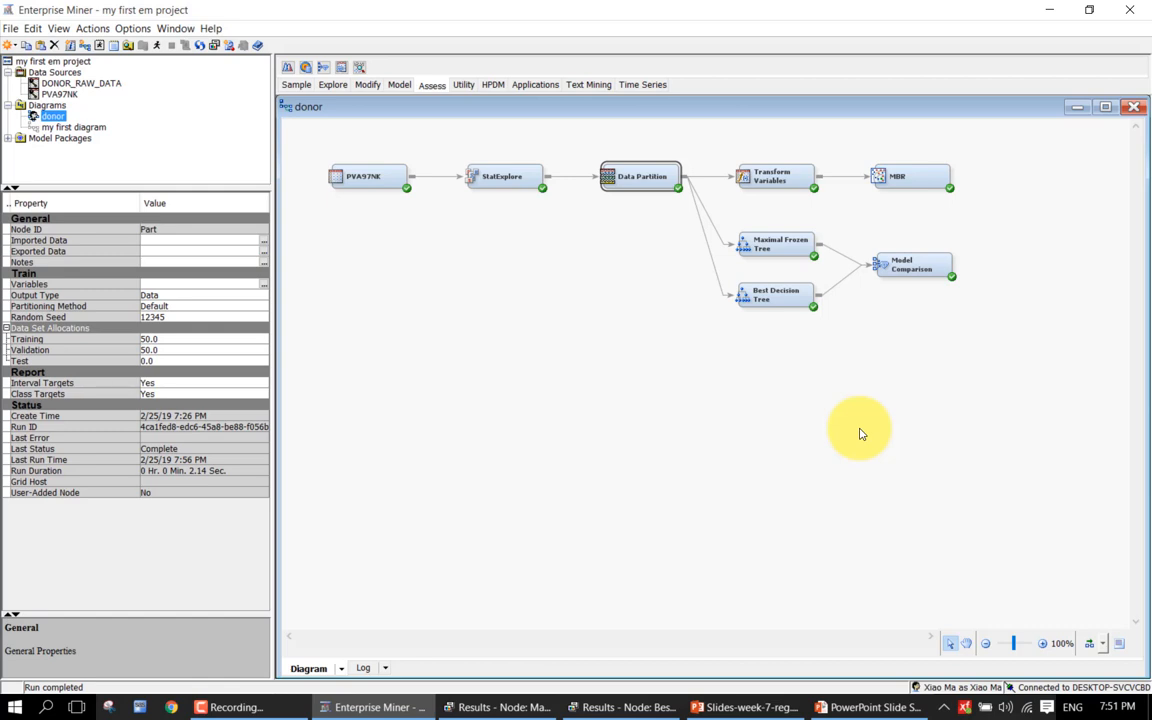
left_click(750, 434)
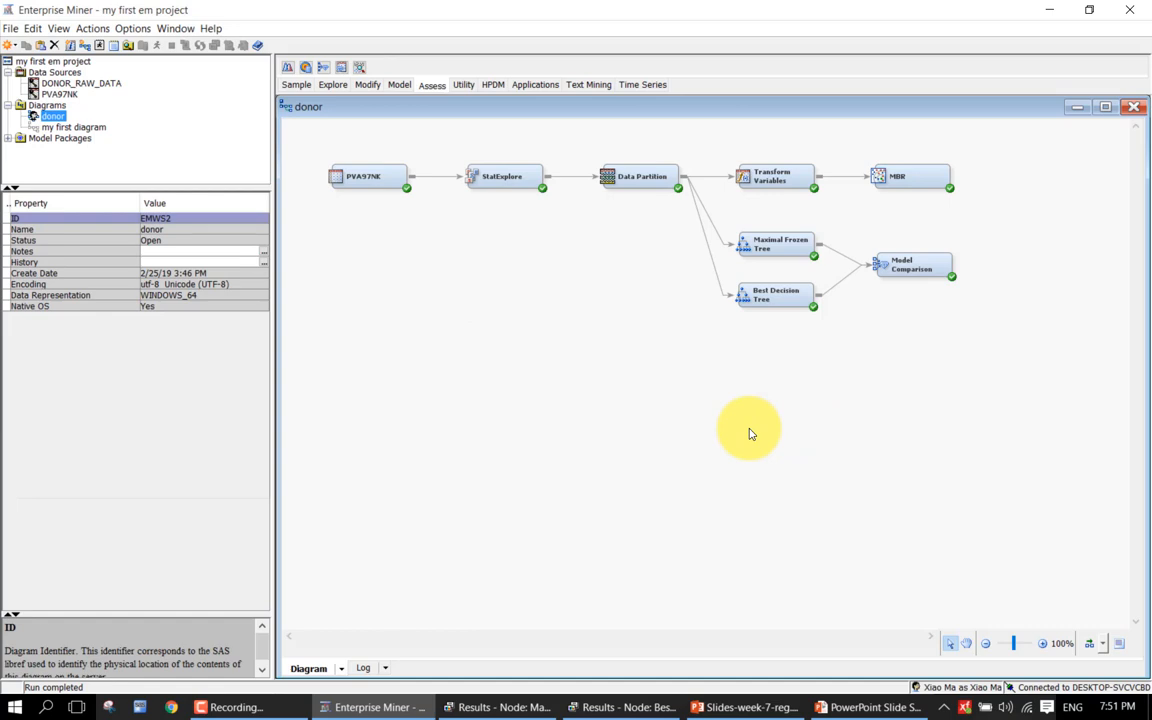
Add an Impute node below the Best Decision Tree node and connect Data Partition to it.
left_click(370, 88)
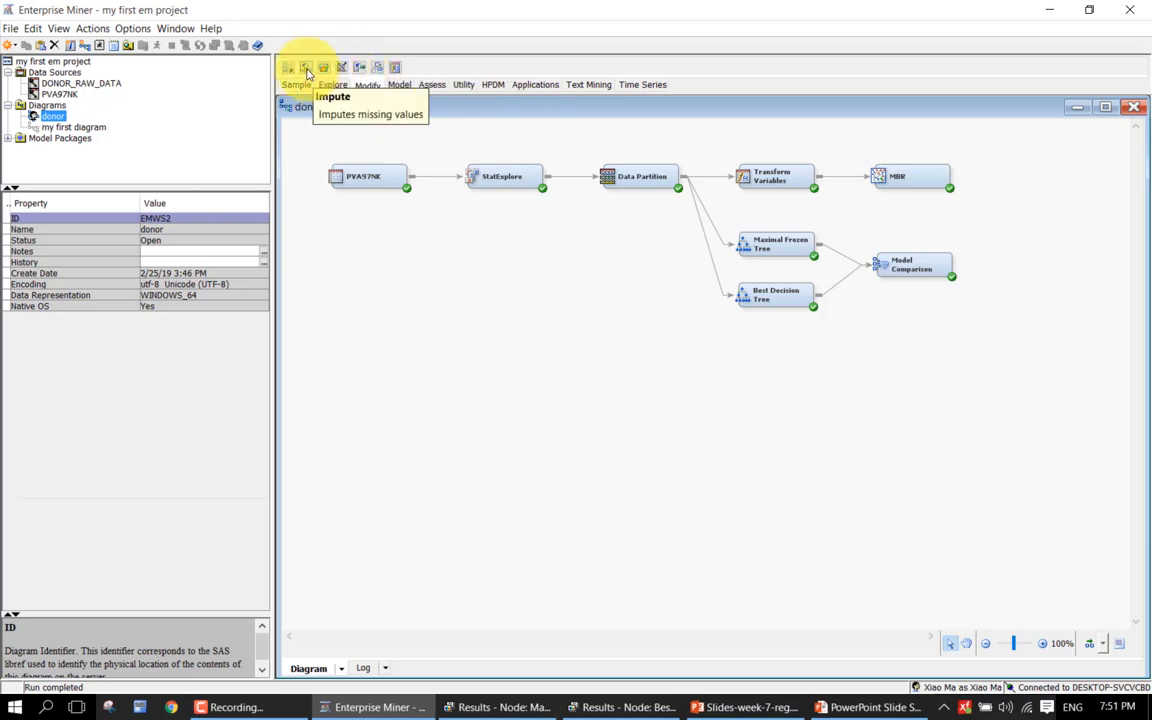
left_click_drag(307, 72, 740, 343)
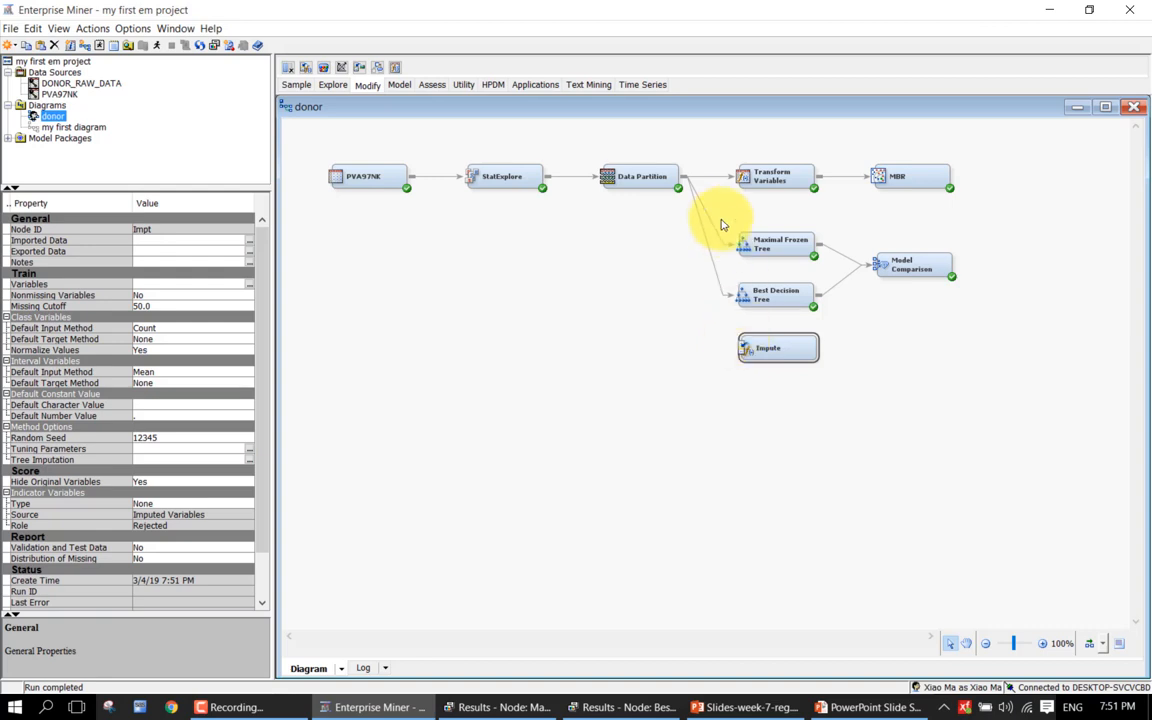
left_click_drag(690, 170, 766, 365)
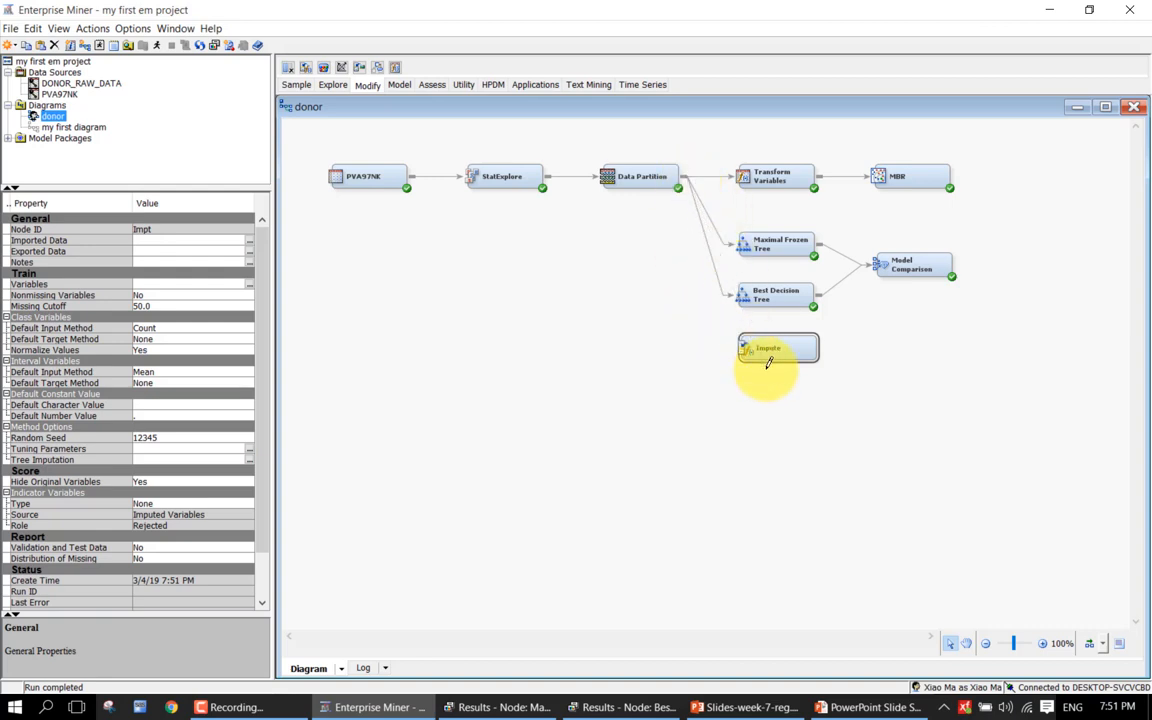
left_click_drag(686, 174, 777, 343)
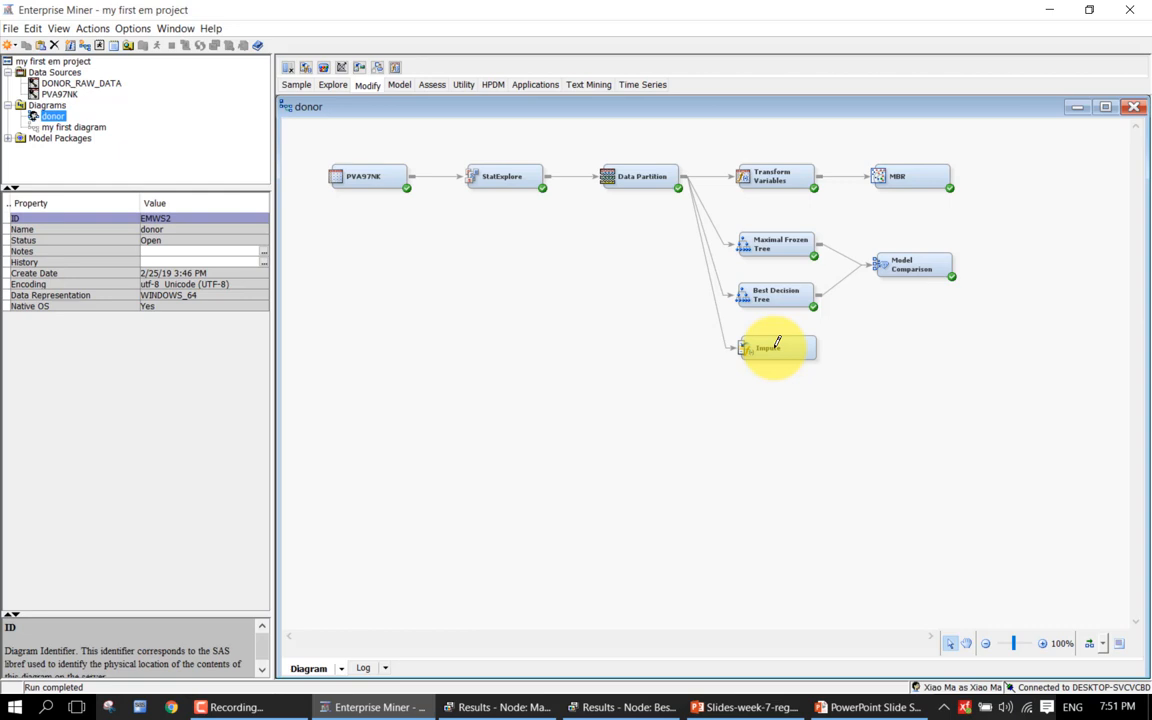
left_click(777, 343)
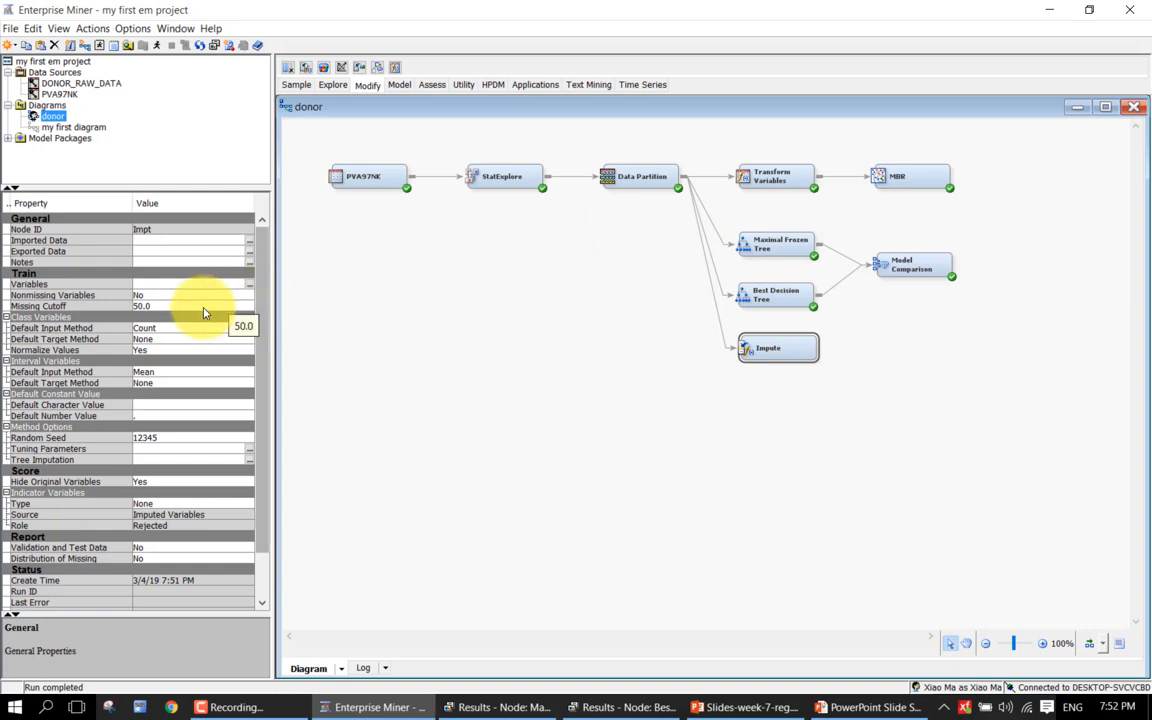
In the Impute node's variables, set Use to No for GiftAvg36, GiftAvgAll, GiftAvgCard36 and GiftAvgLast.
left_click(249, 285)
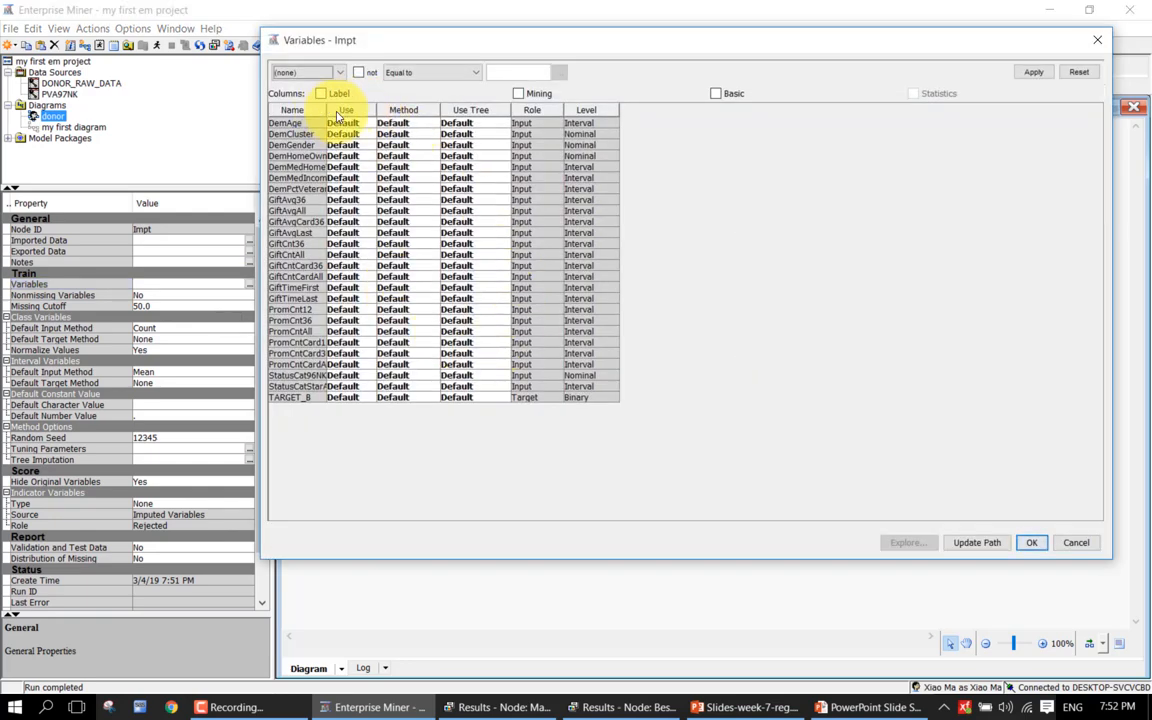
left_click_drag(326, 110, 378, 111)
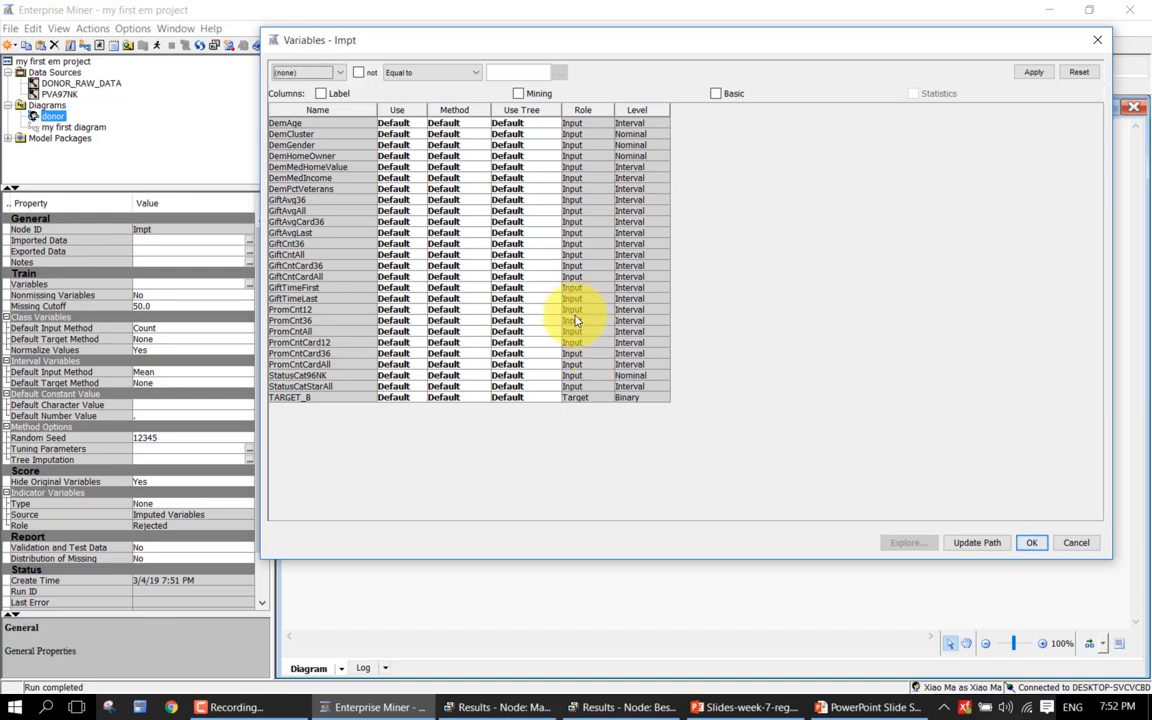
left_click(398, 205)
left_click(333, 205)
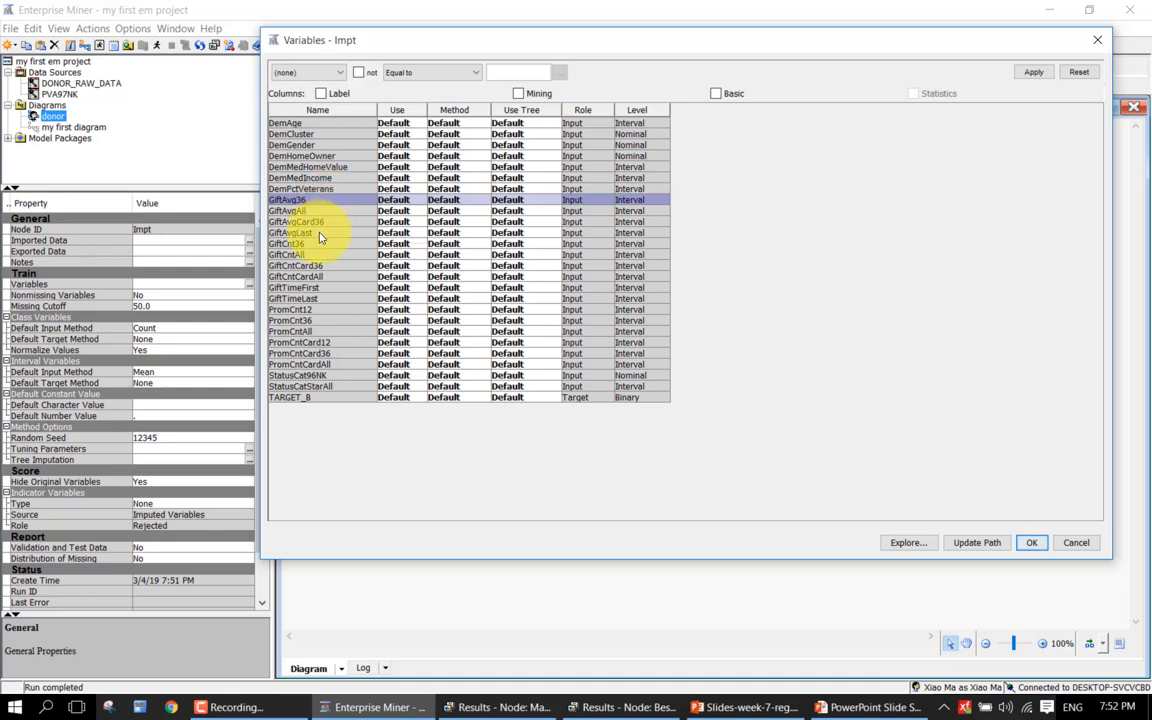
left_click(319, 233, "shift")
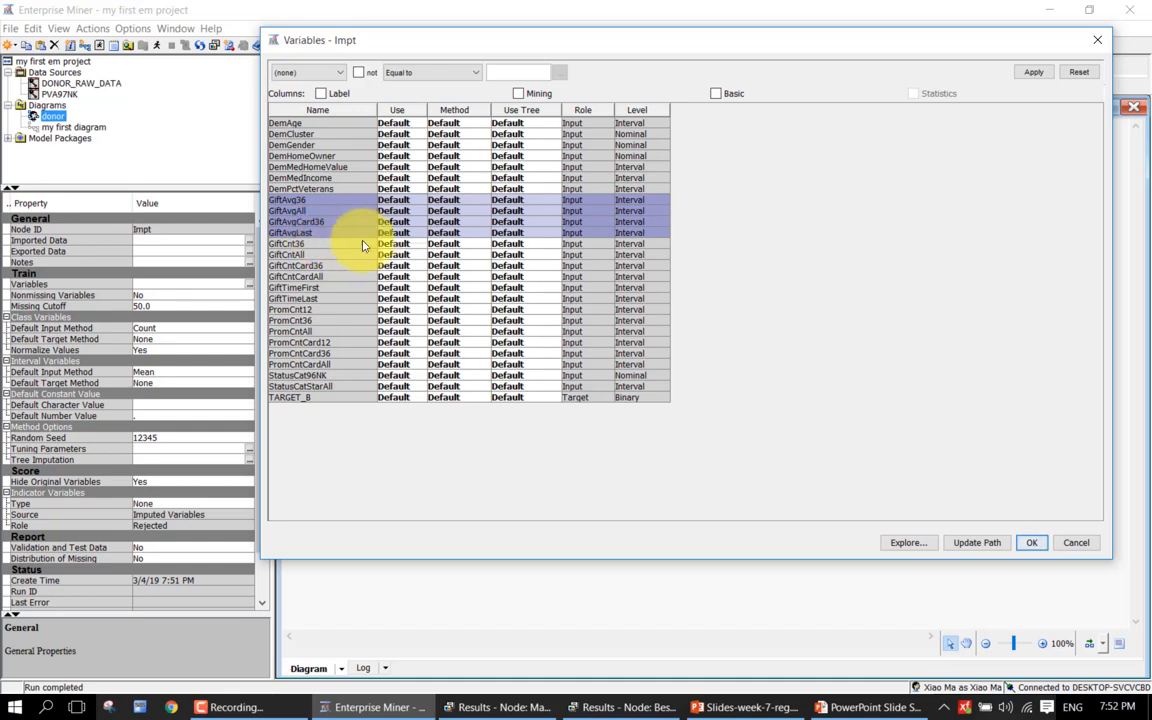
left_click(409, 234)
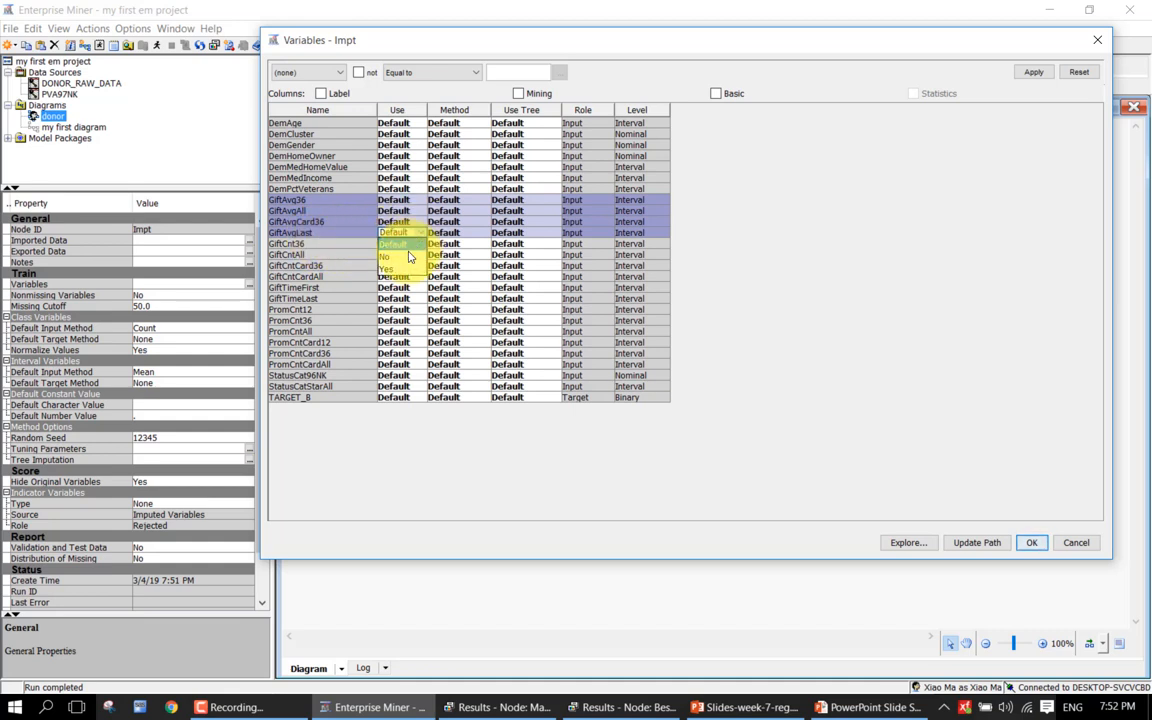
left_click(409, 259)
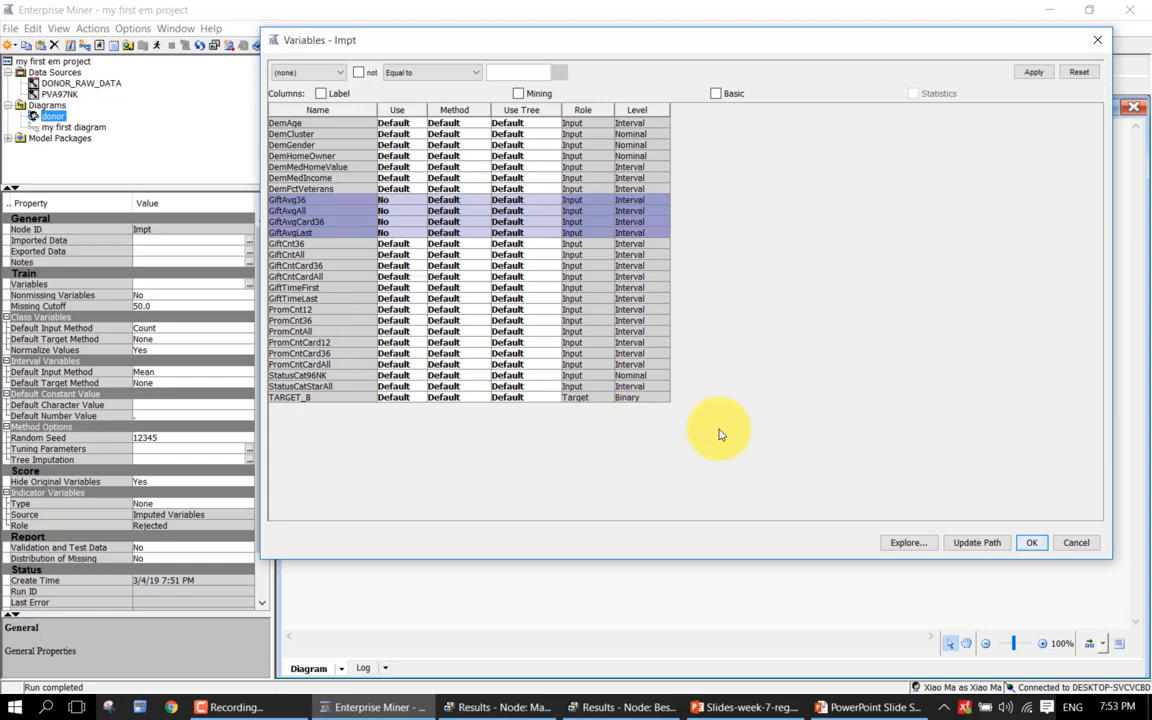
left_click(1032, 546)
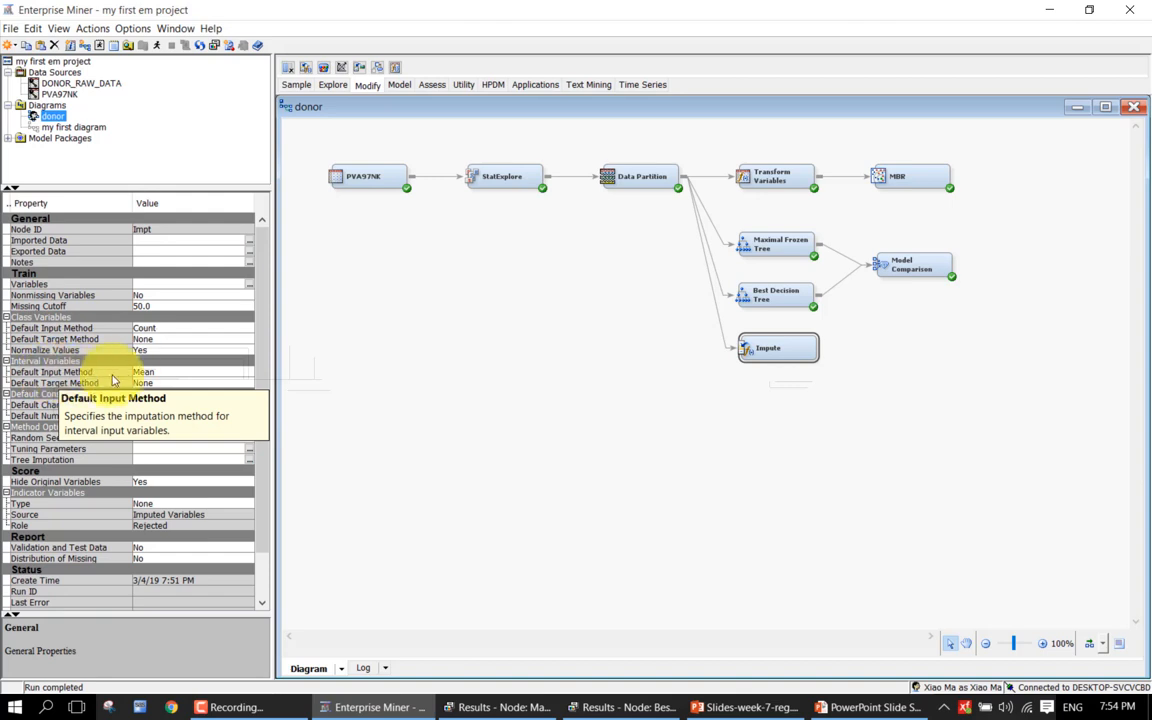
Set the Impute node's Default Input Method to Median for interval variables and Tree Surrogate for class variables.
left_click(150, 373)
left_click(170, 377)
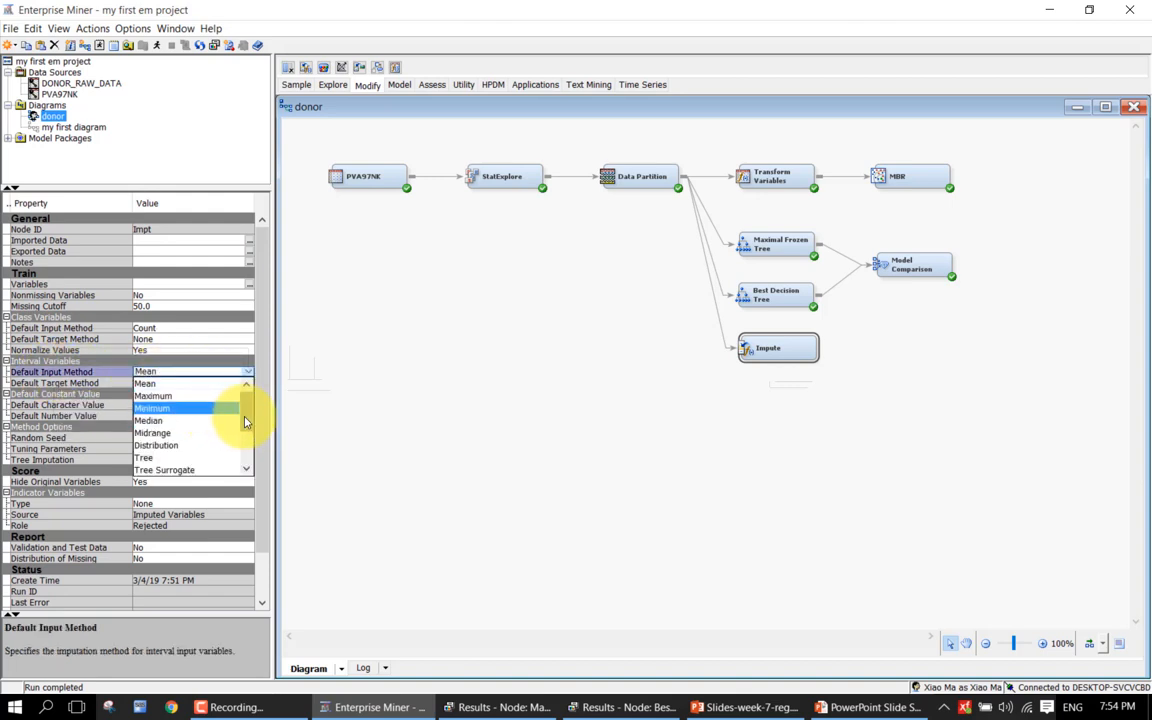
mouse_move(246, 428)
left_mouse_down()
mouse_move(245, 452)
mouse_move(248, 440)
left_mouse_up()
left_click(185, 384)
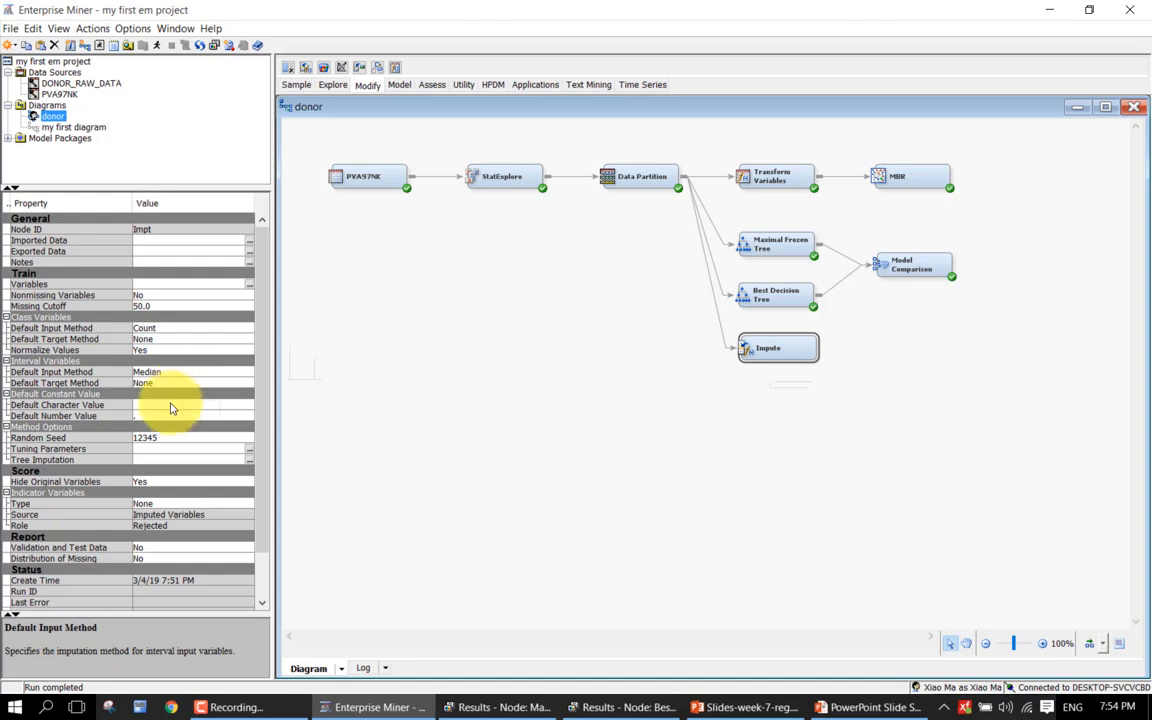
left_click(188, 330)
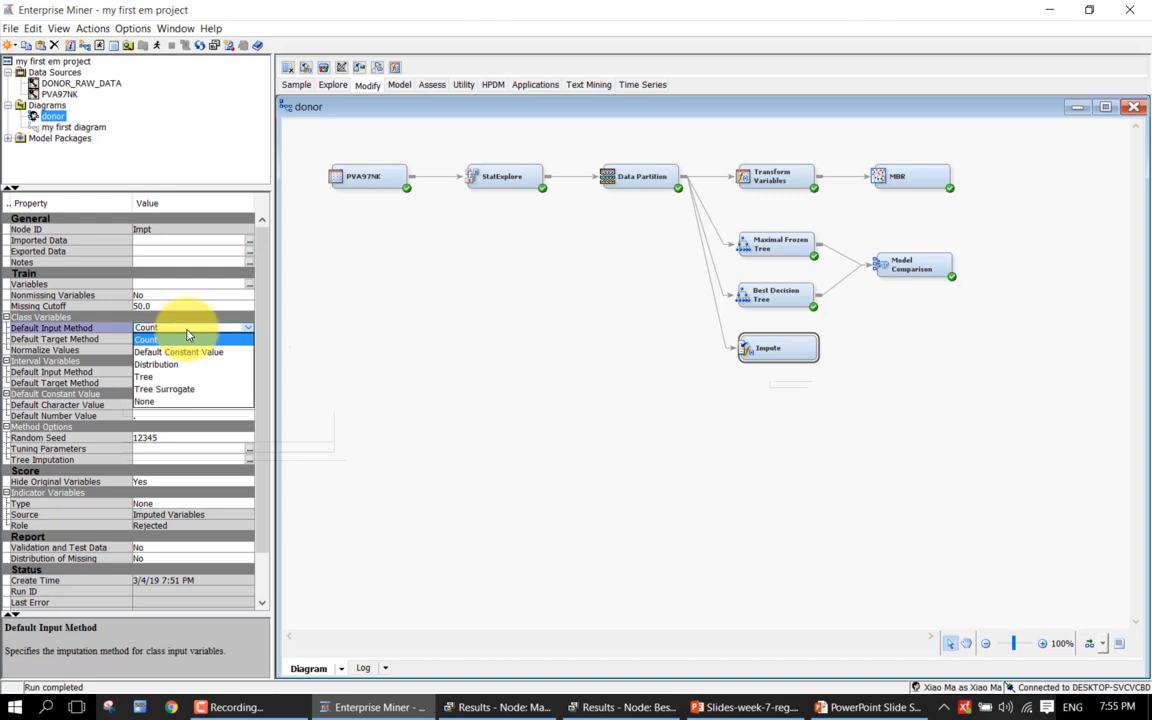
left_click(218, 390)
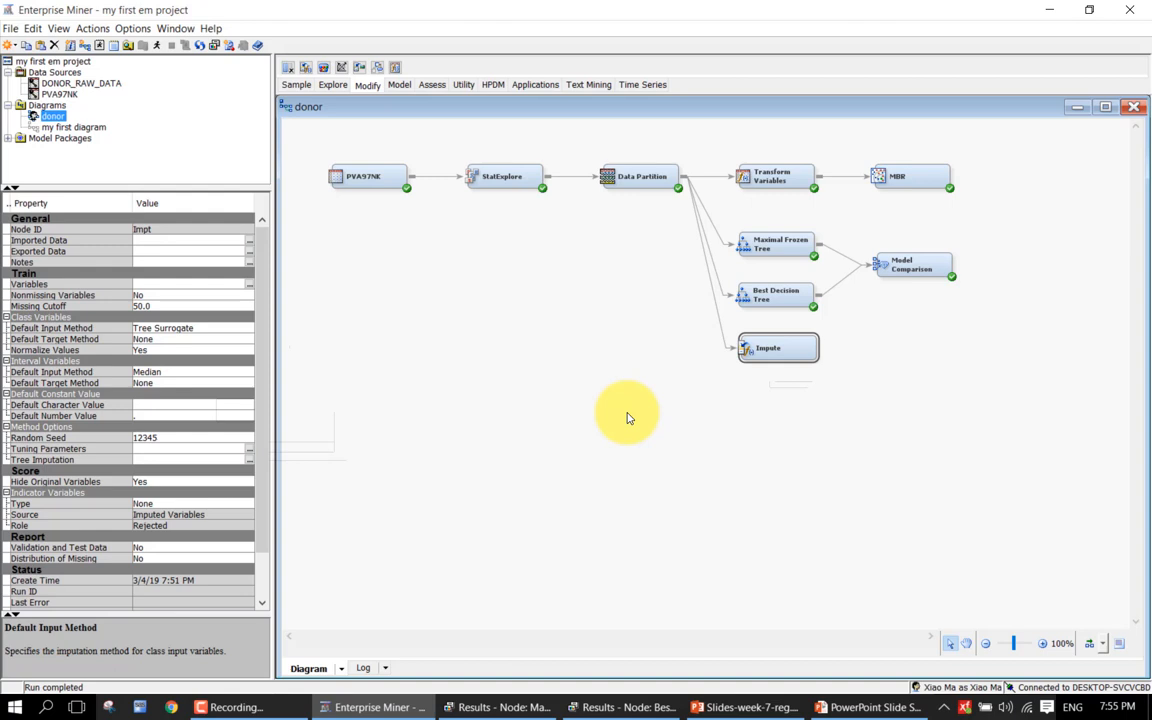
Run the path through the Impute node, allowing the diagram's open results windows to close.
right_click(782, 358)
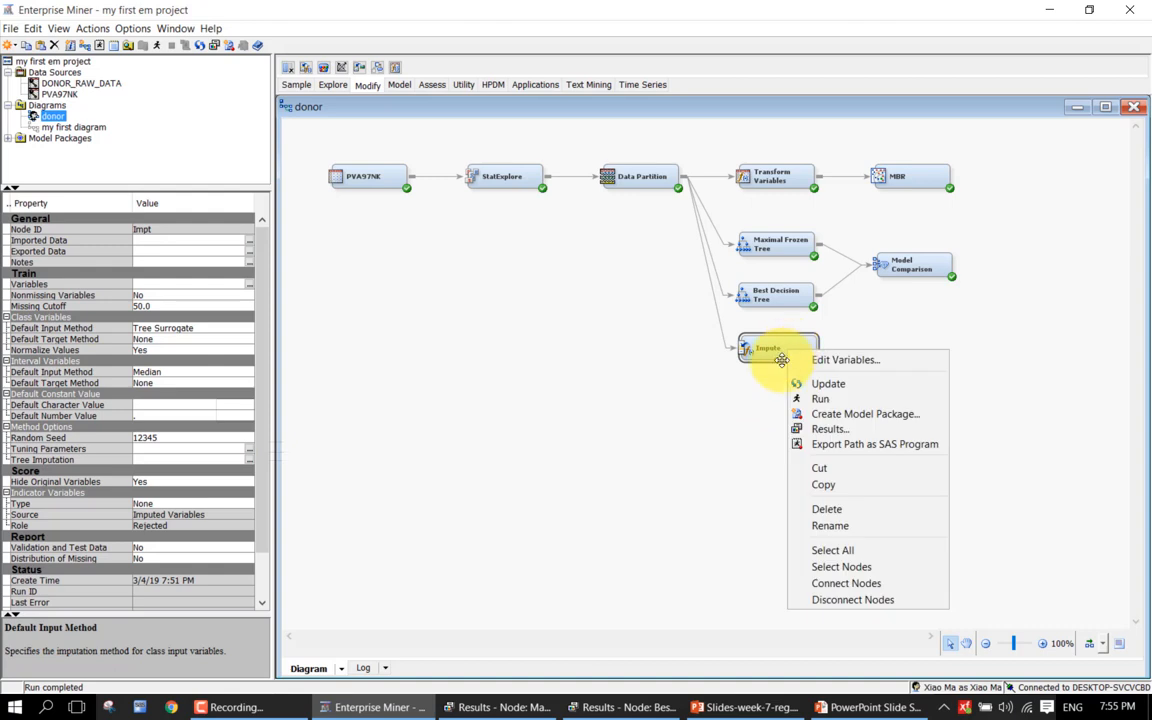
left_click(815, 398)
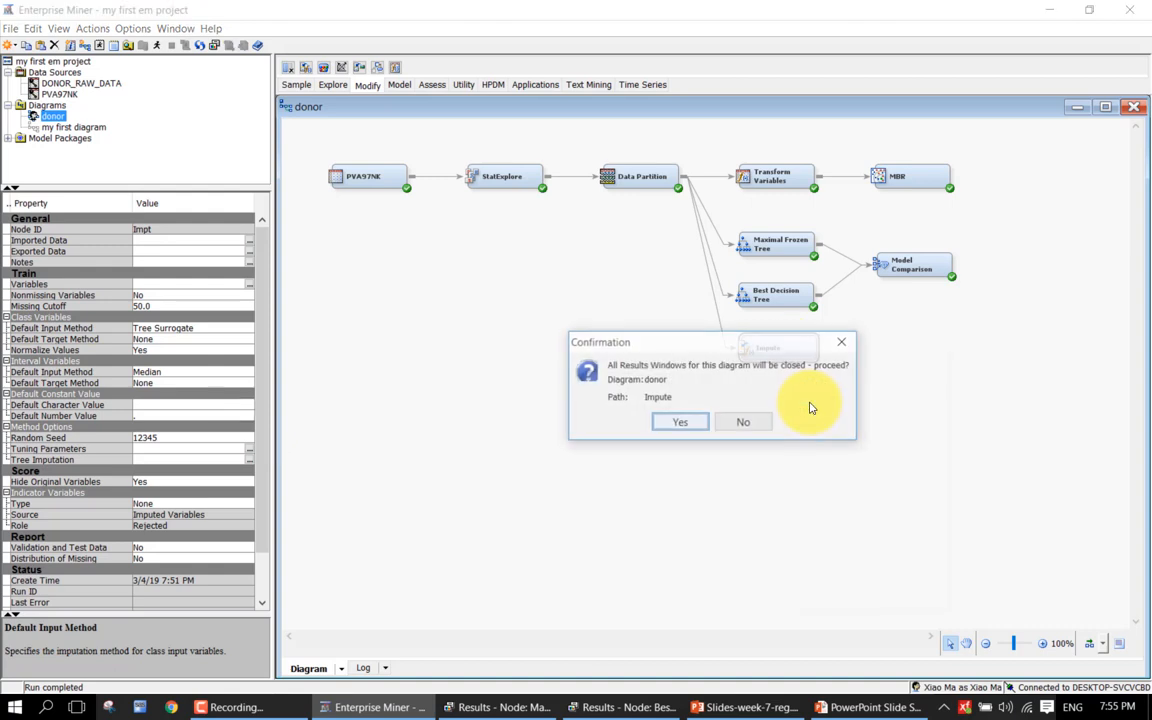
left_click(680, 424)
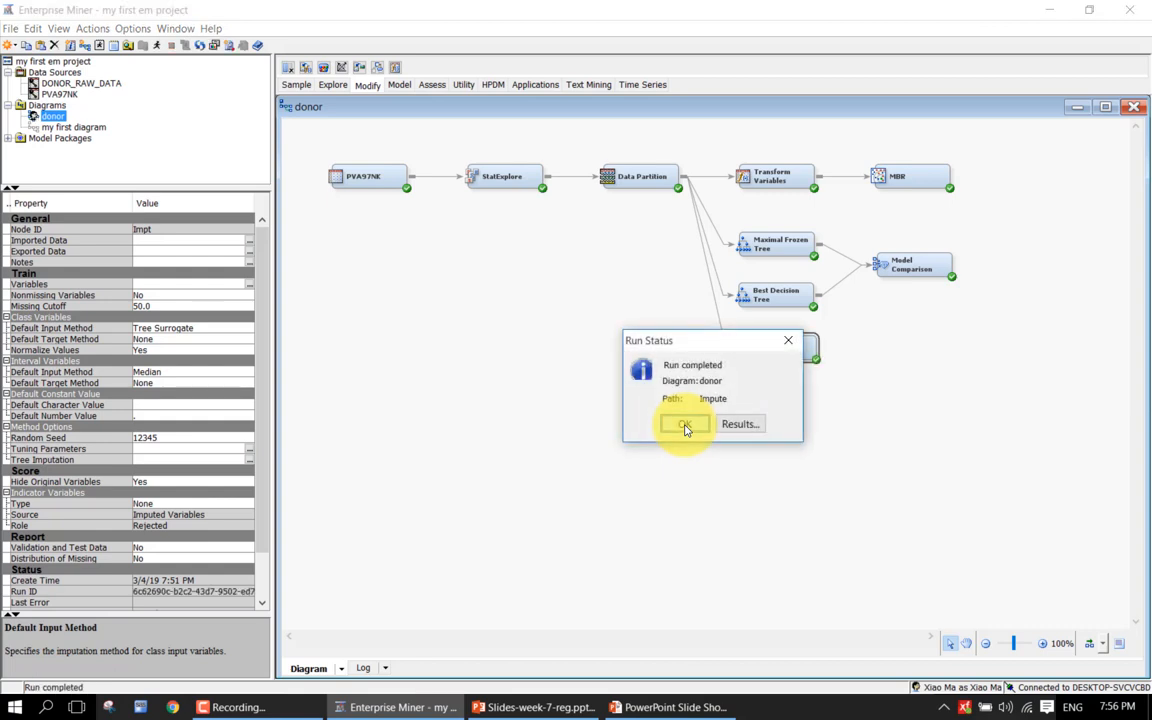
left_click(684, 424)
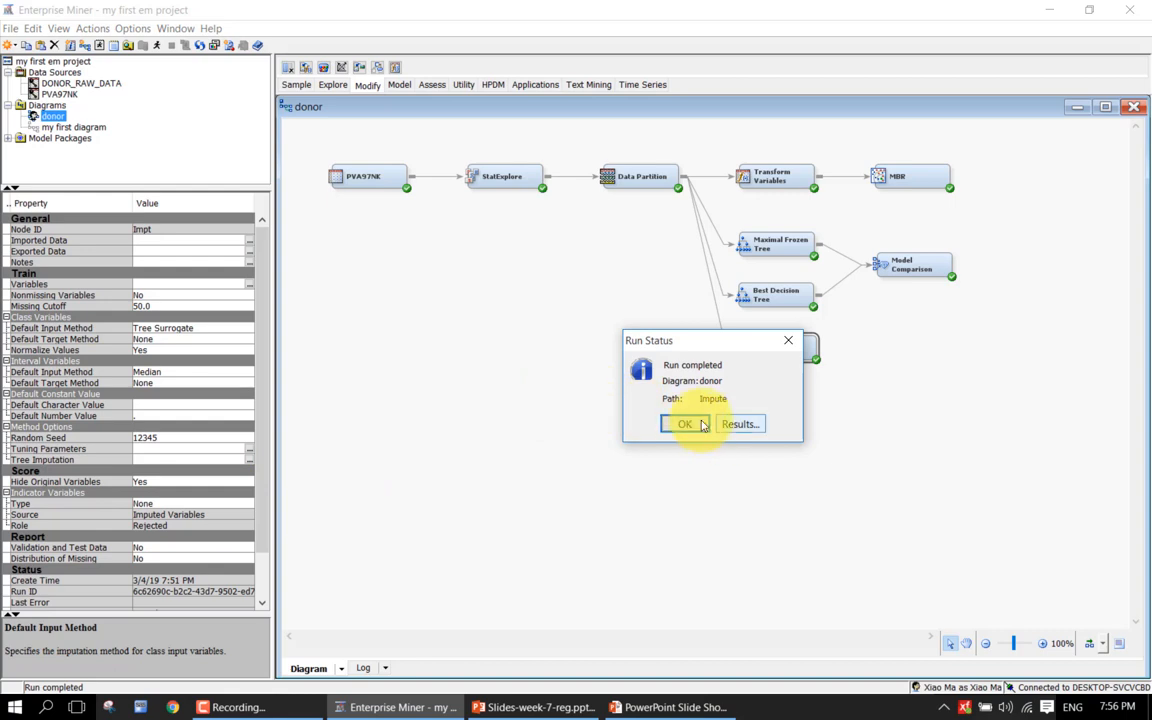
Set the Impute node's indicator variables to Type Unique and Role Input.
left_click(160, 504)
left_click(170, 539)
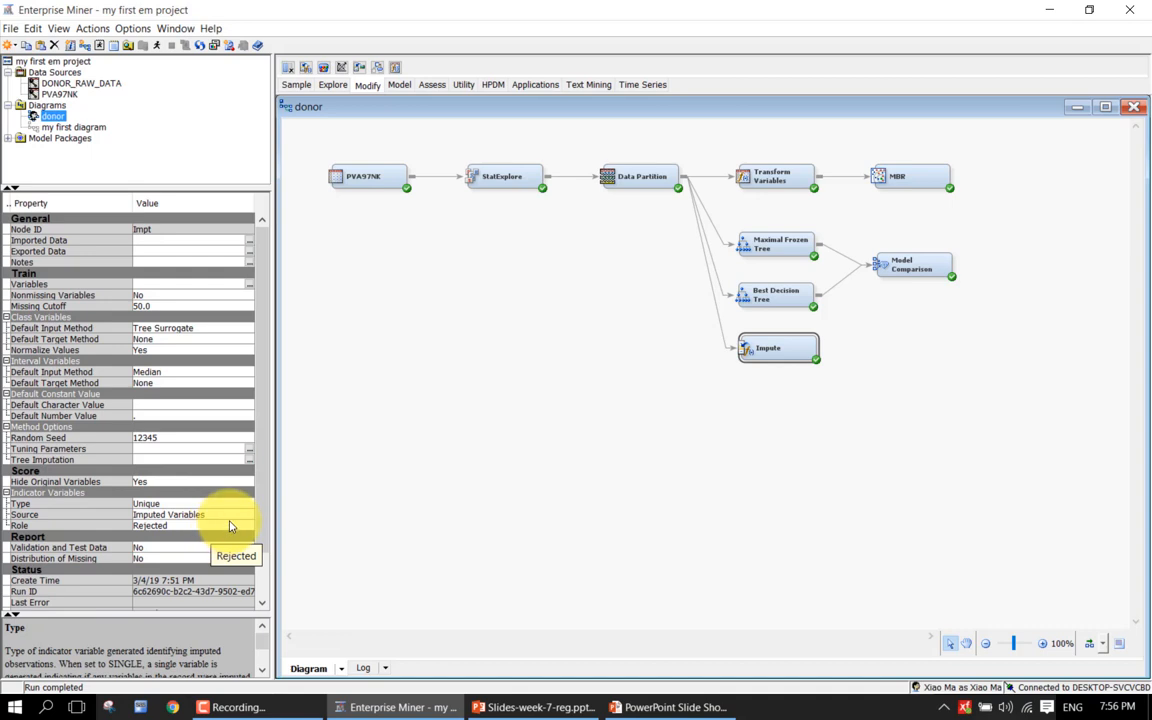
left_click(168, 526)
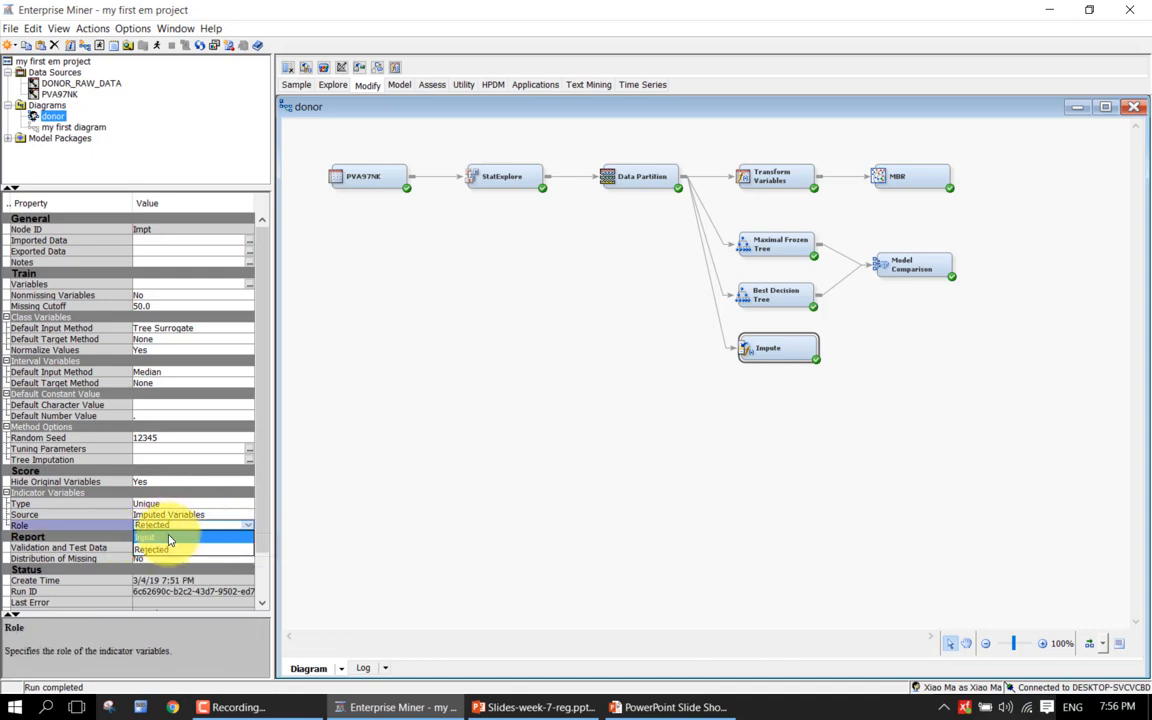
left_click(155, 537)
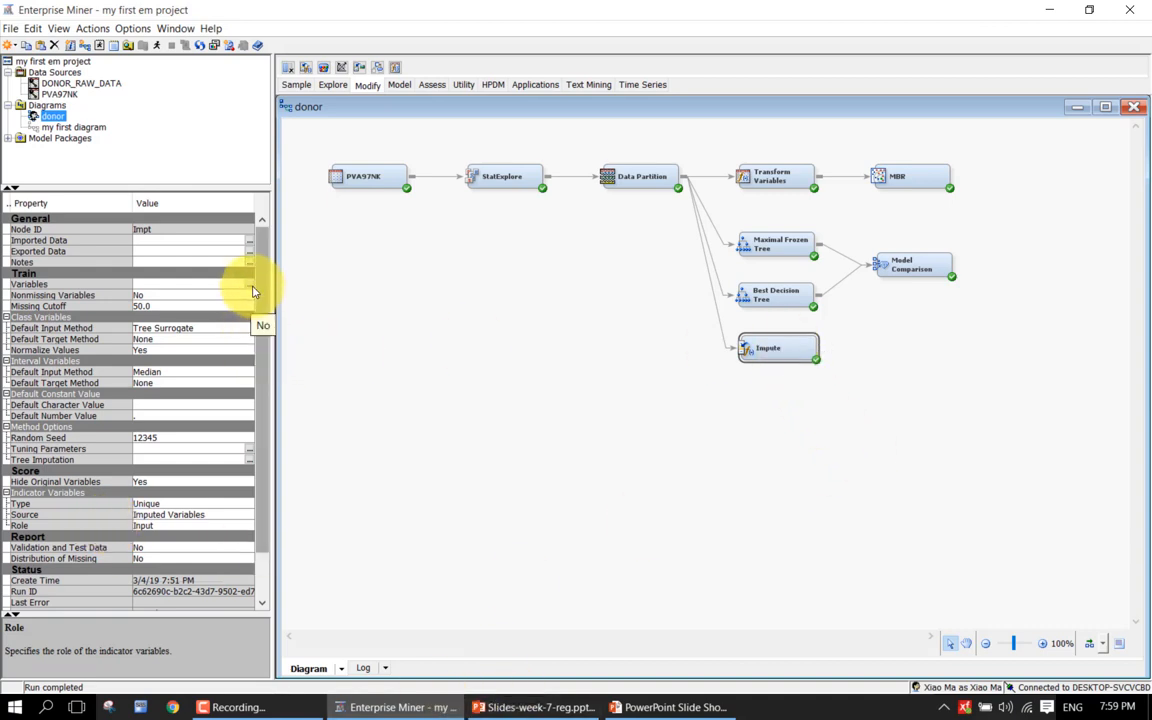
Open the properties of the Impute node's exported TRAIN table and examine its variable list with the Name column widened.
left_click(249, 251)
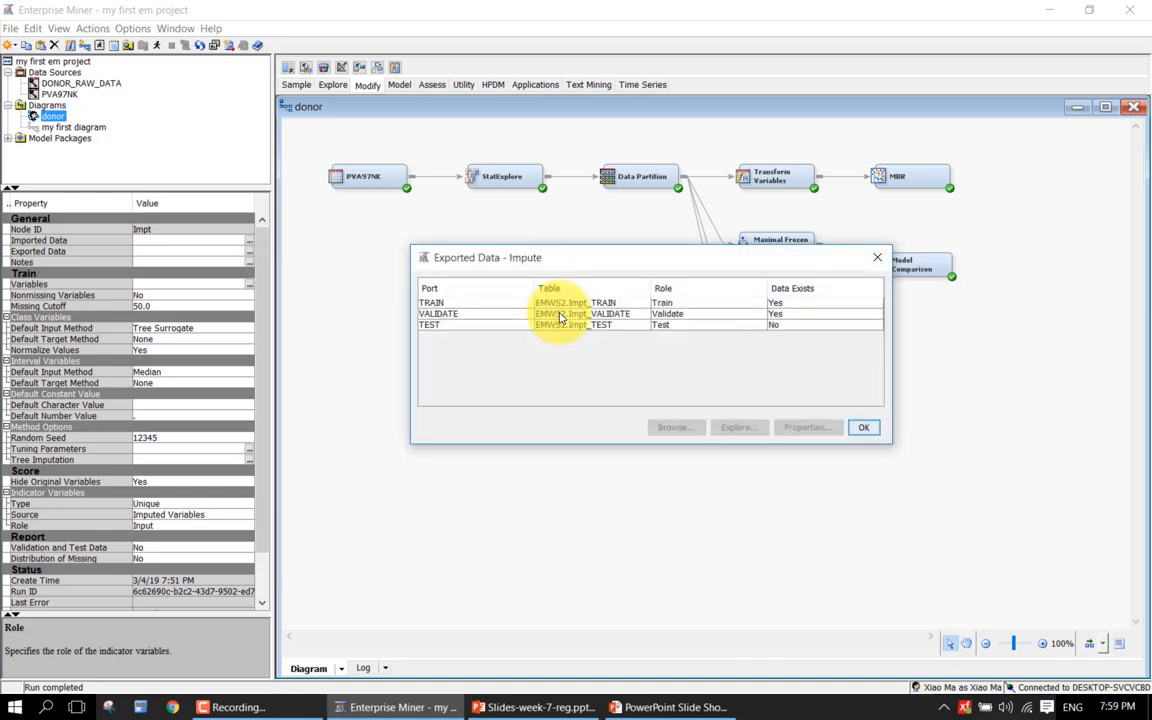
left_click(818, 303)
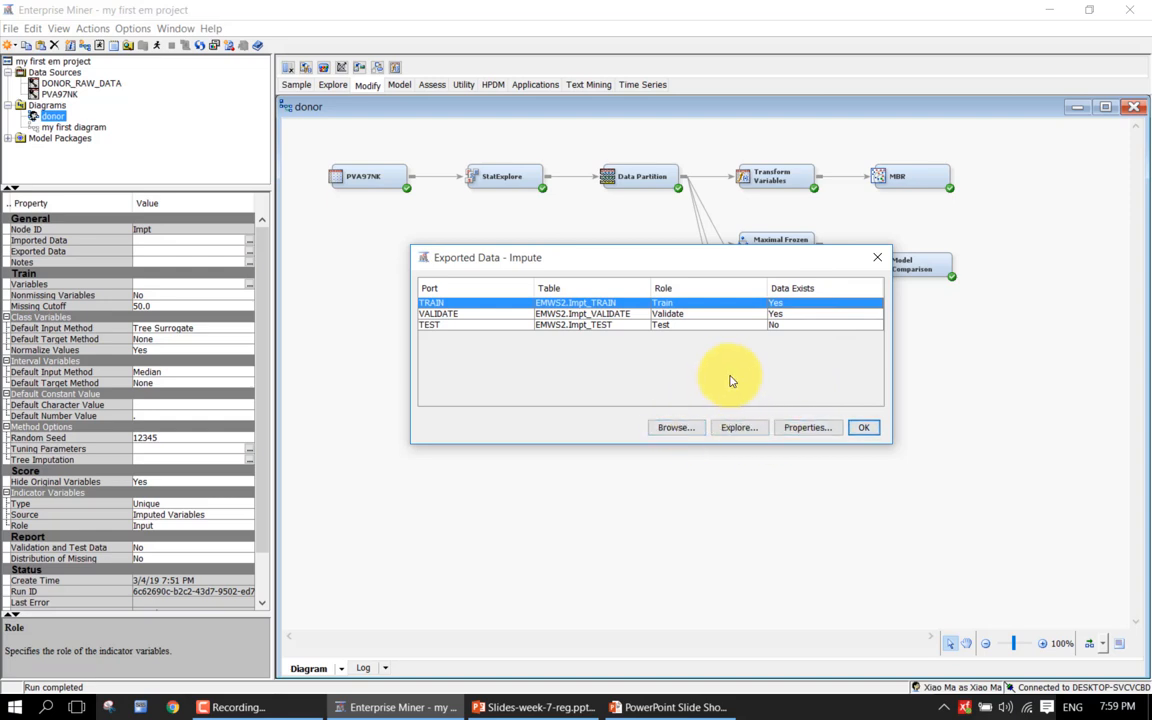
left_click(808, 428)
double_click(636, 214)
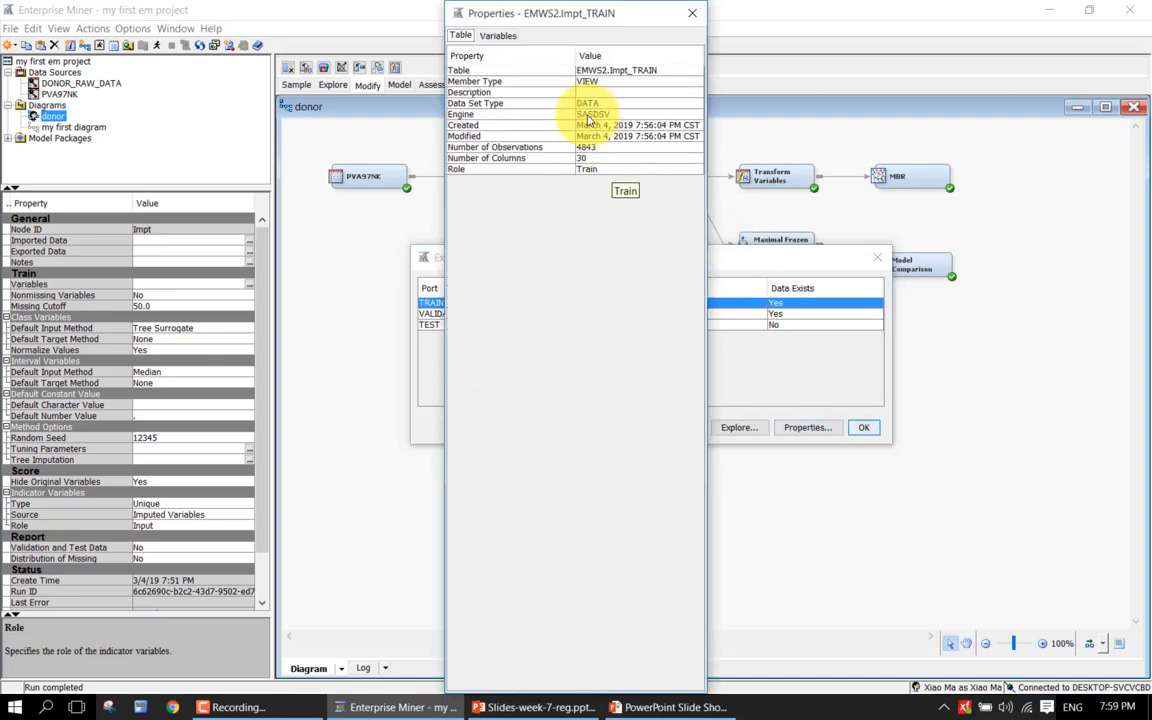
left_click(497, 35)
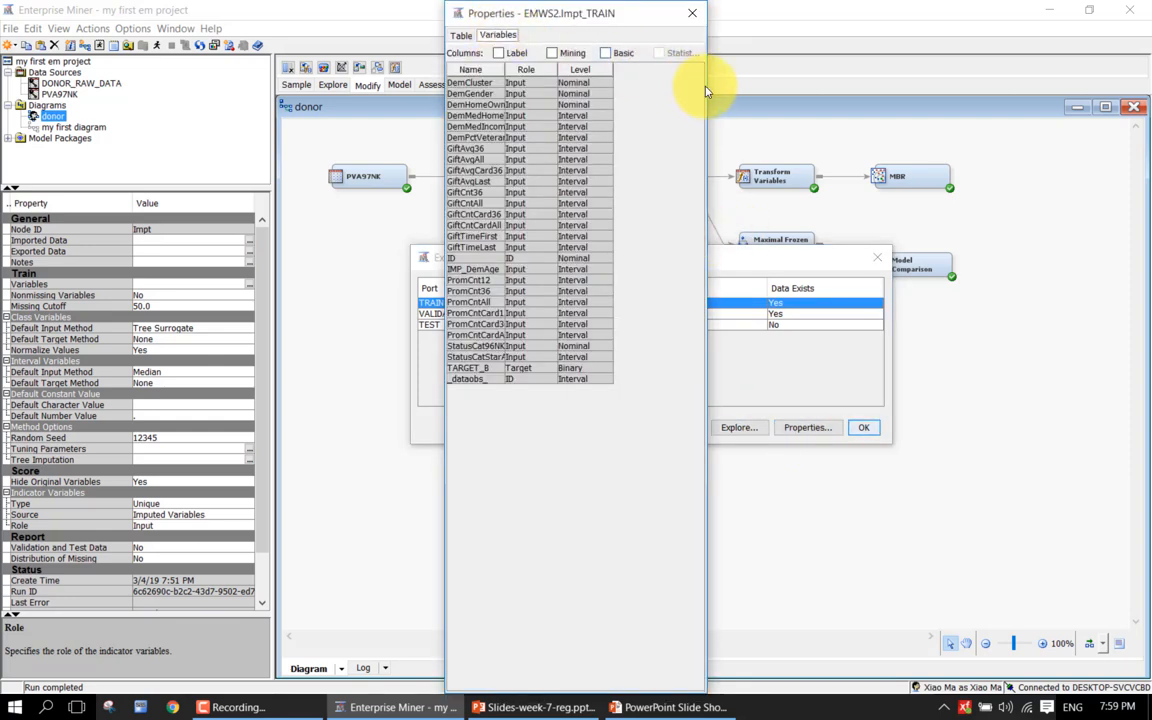
left_click_drag(706, 86, 864, 86)
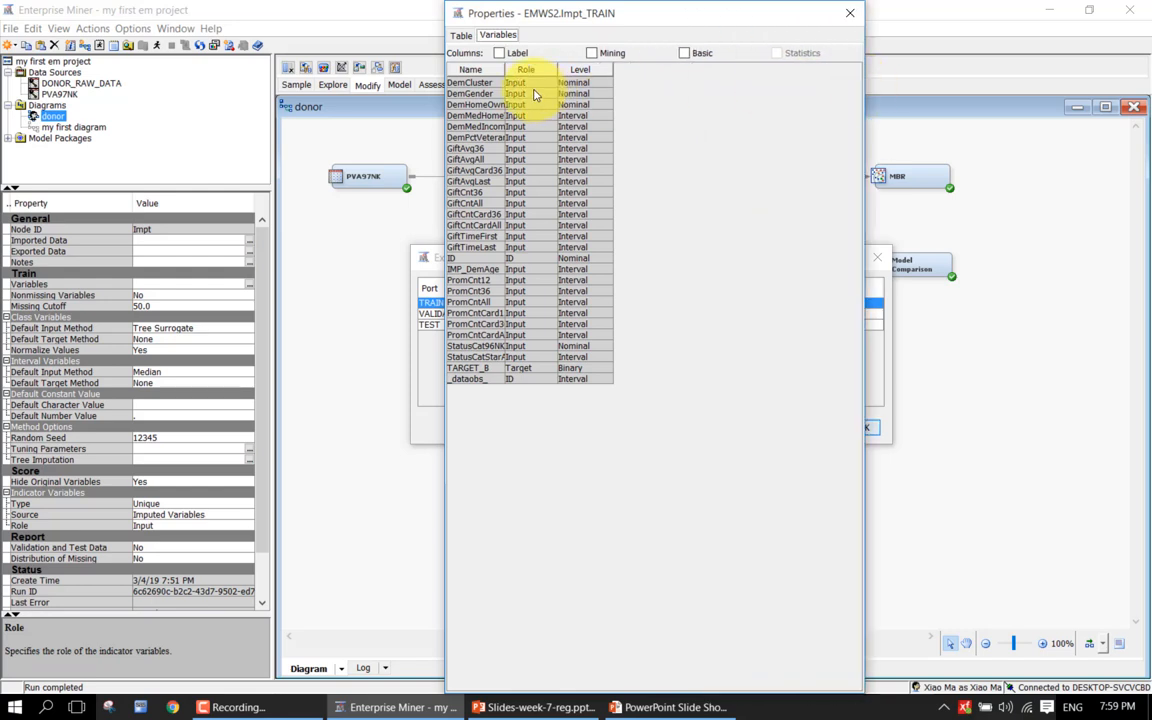
left_click_drag(503, 69, 645, 64)
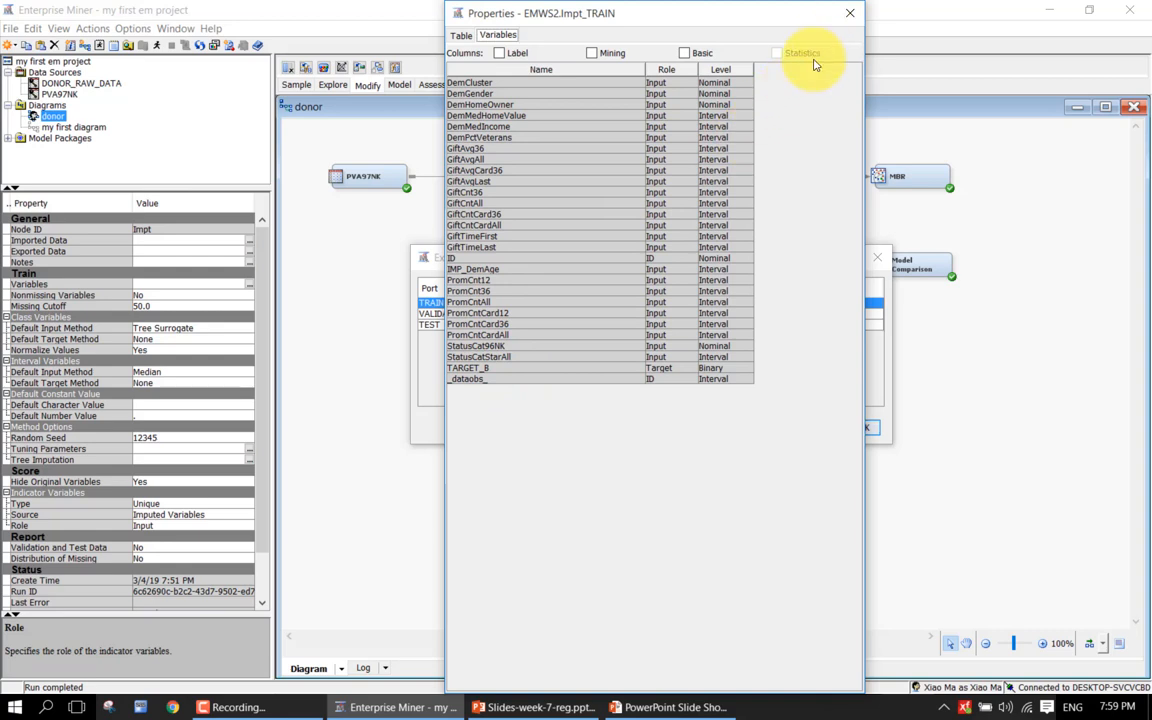
left_click(850, 12)
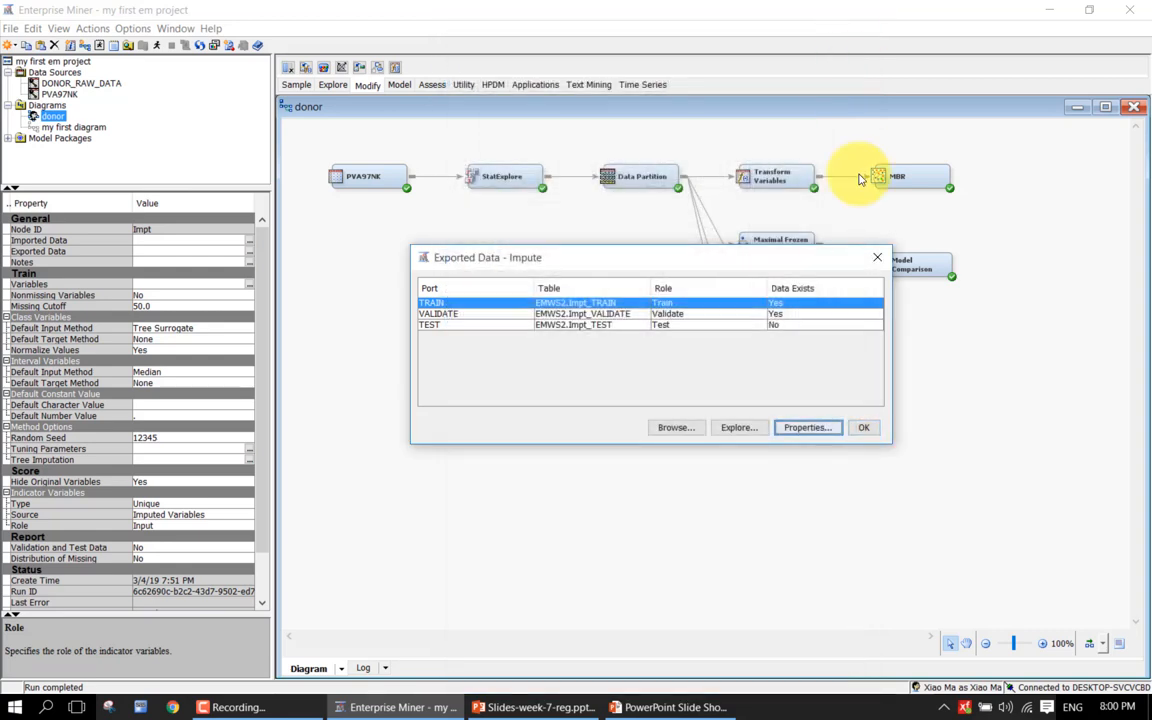
Close the exported data list and rerun the path through the Impute node.
left_click(877, 257)
right_click(776, 346)
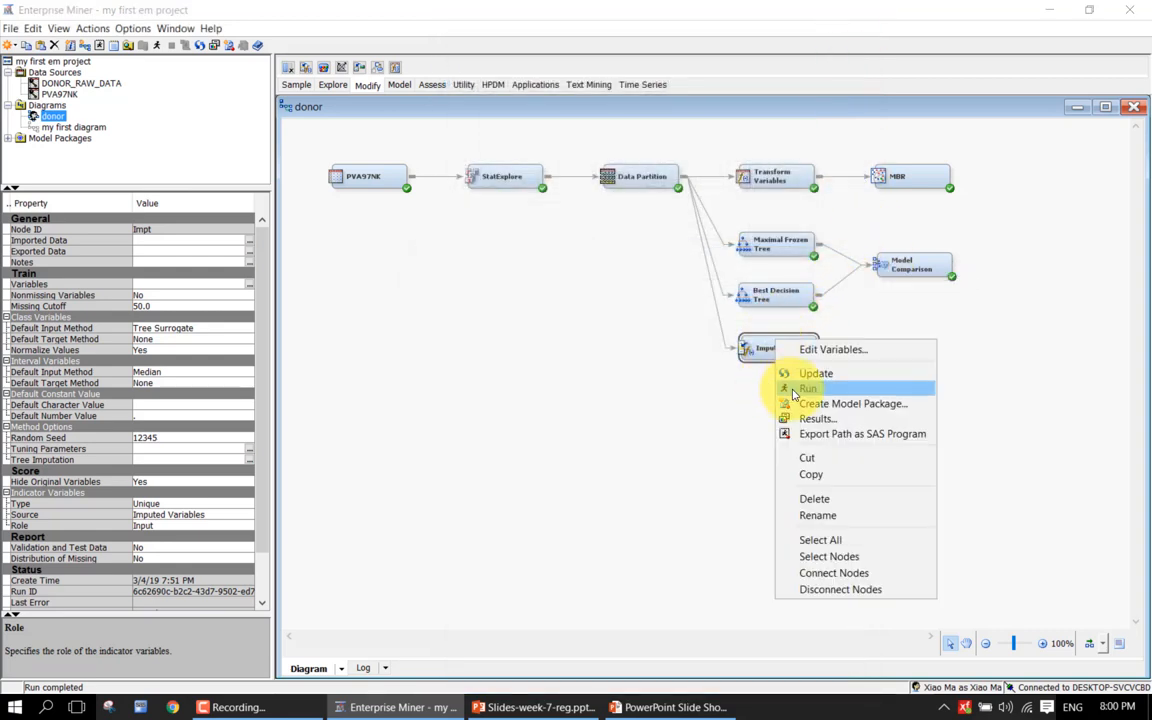
left_click(790, 388)
left_click(686, 423)
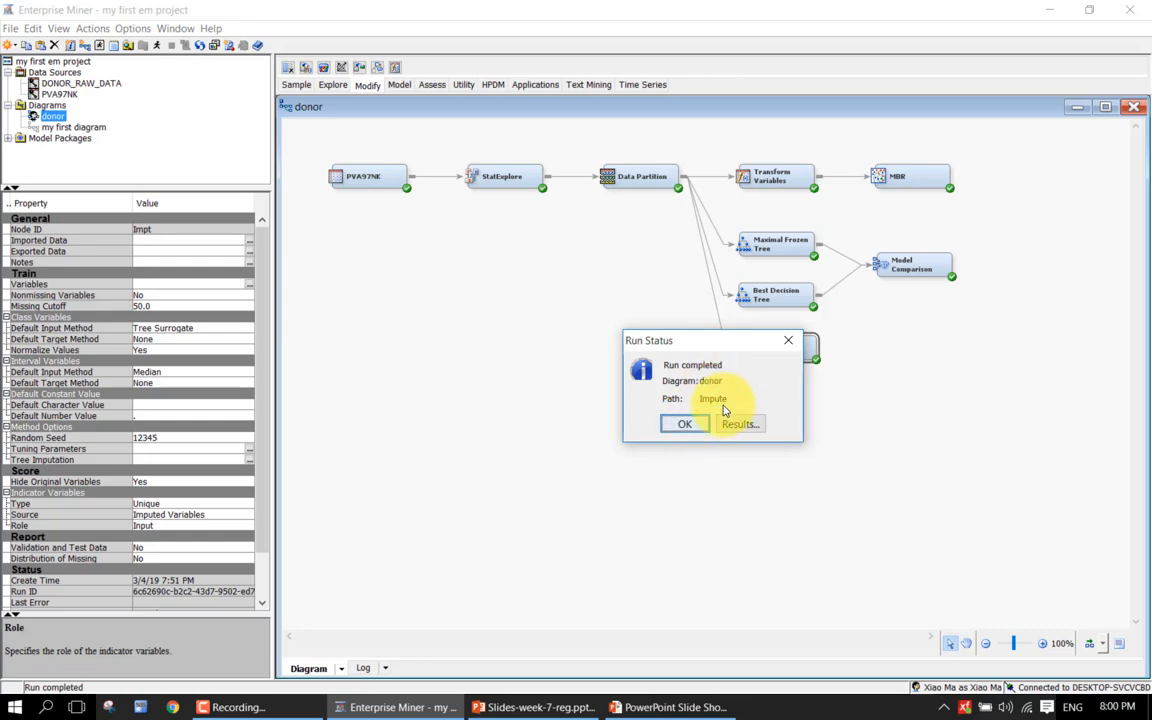
Open the Impute node's results and examine the DemAge row in the Imputation Summary, closing the results when done.
left_click(731, 424)
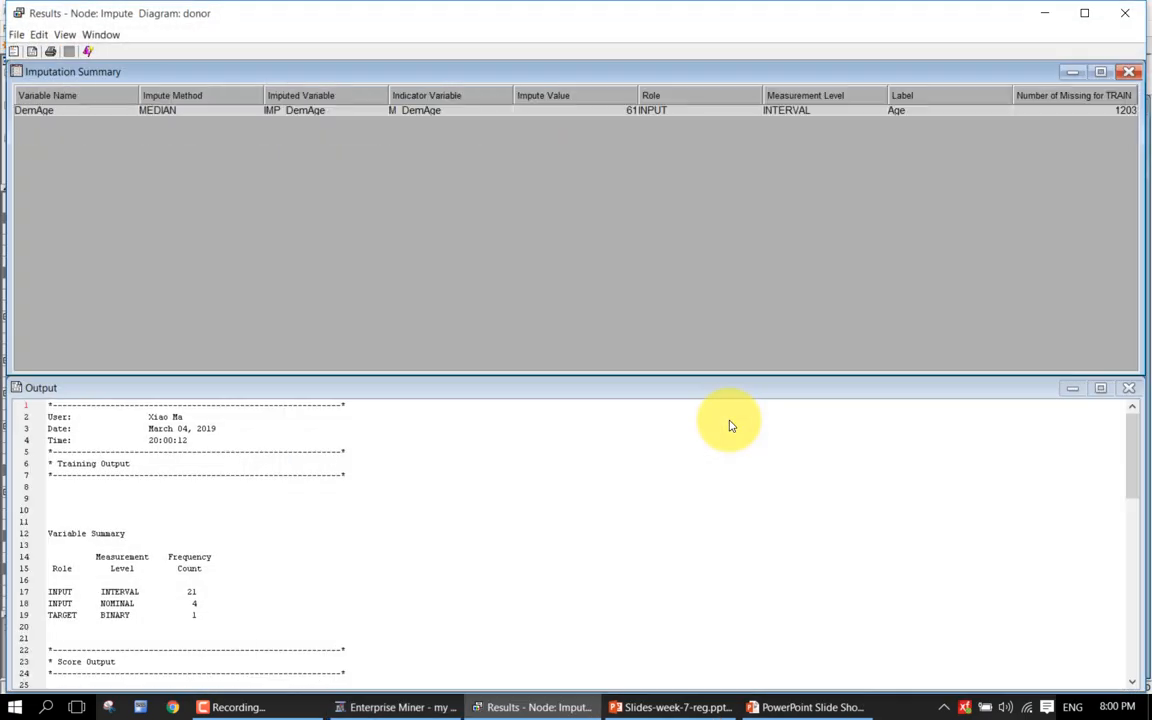
left_click(205, 110)
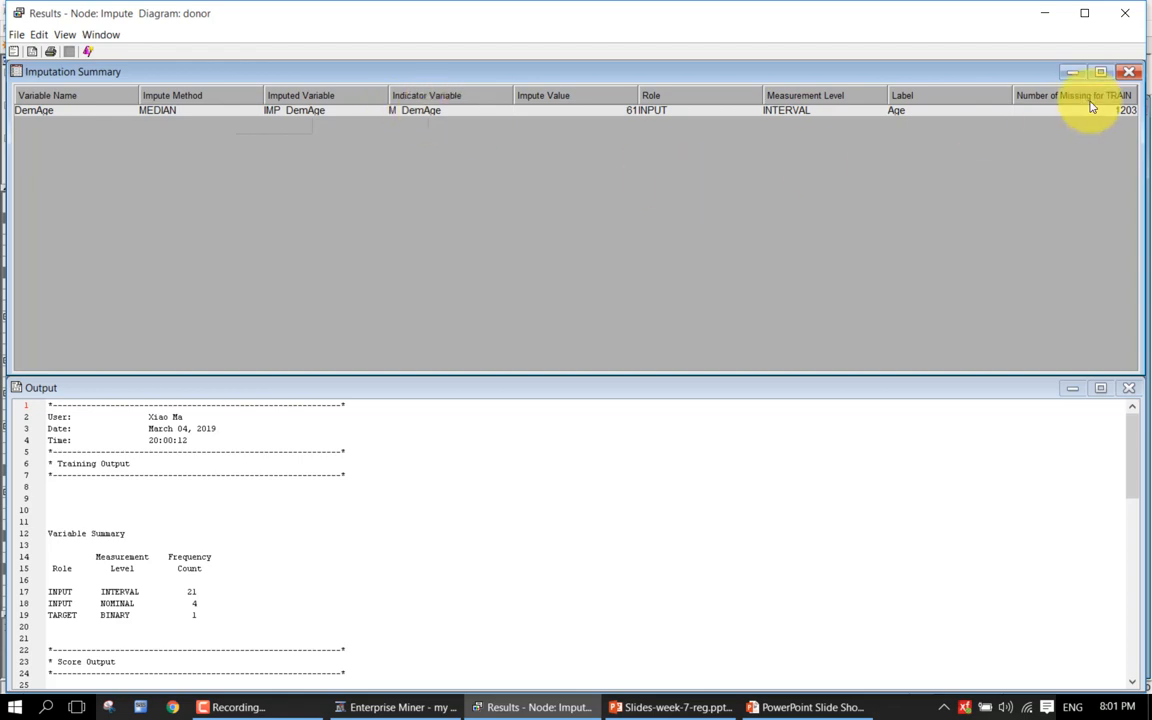
left_click(1127, 14)
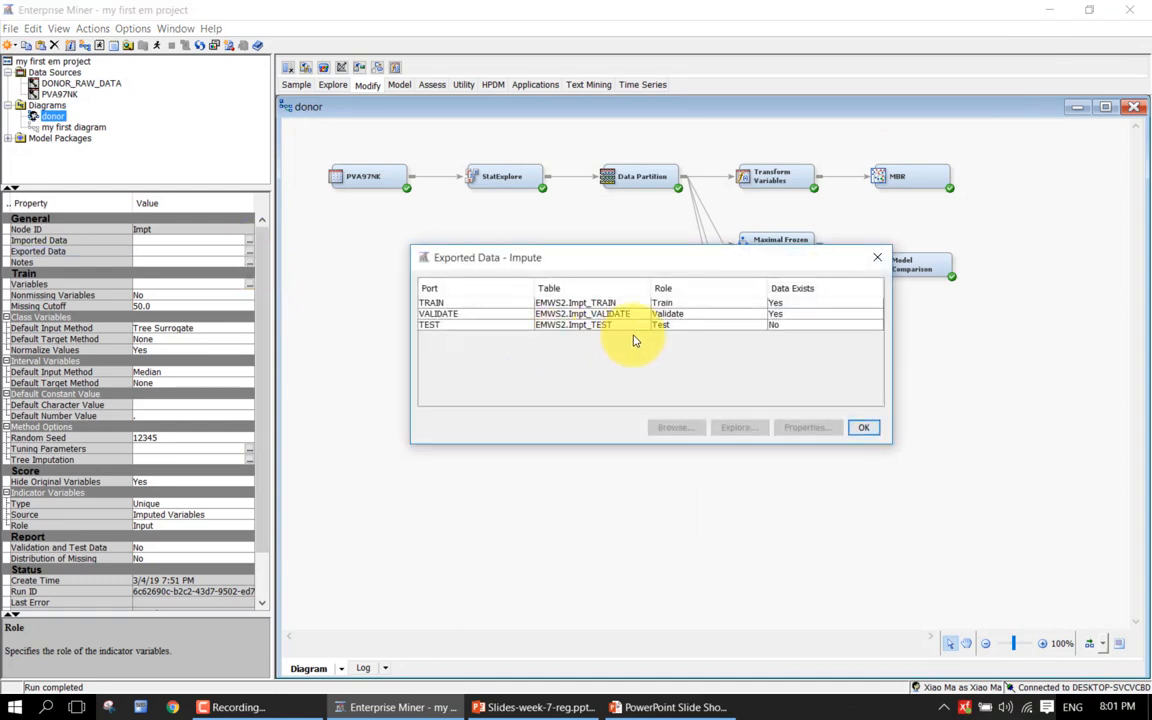
Show the variable list of the Impute node's exported TRAIN table in an enlarged properties window with a wider Name column.
left_click(712, 303)
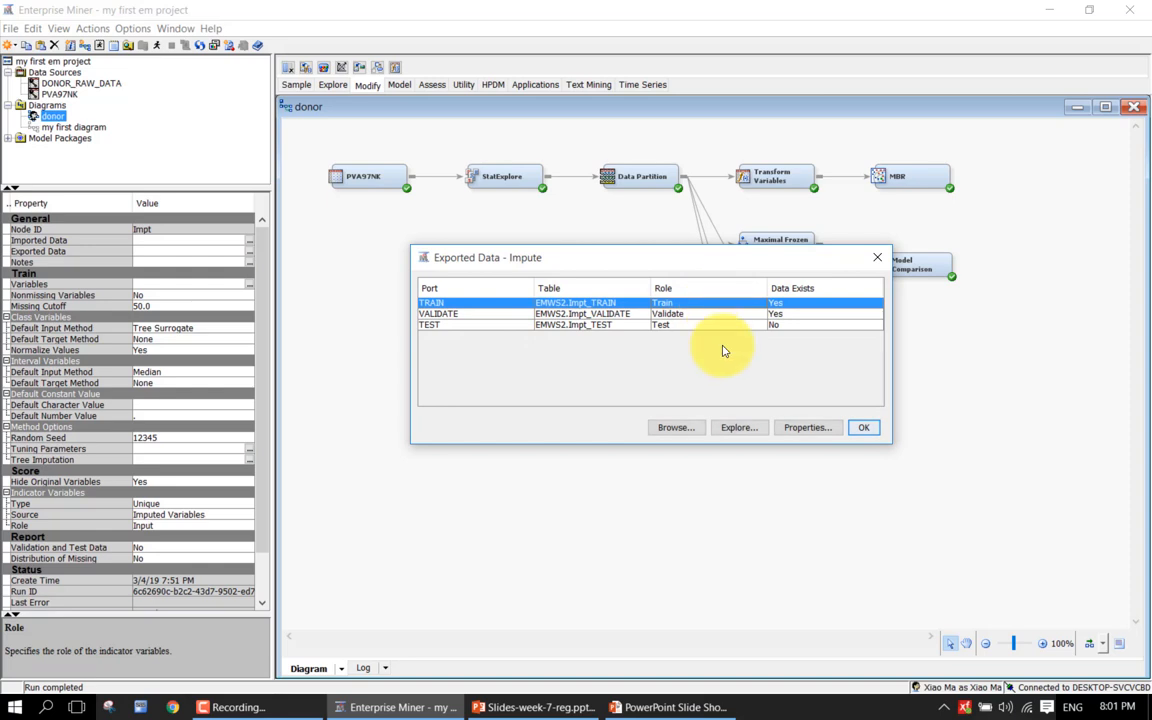
left_click(798, 428)
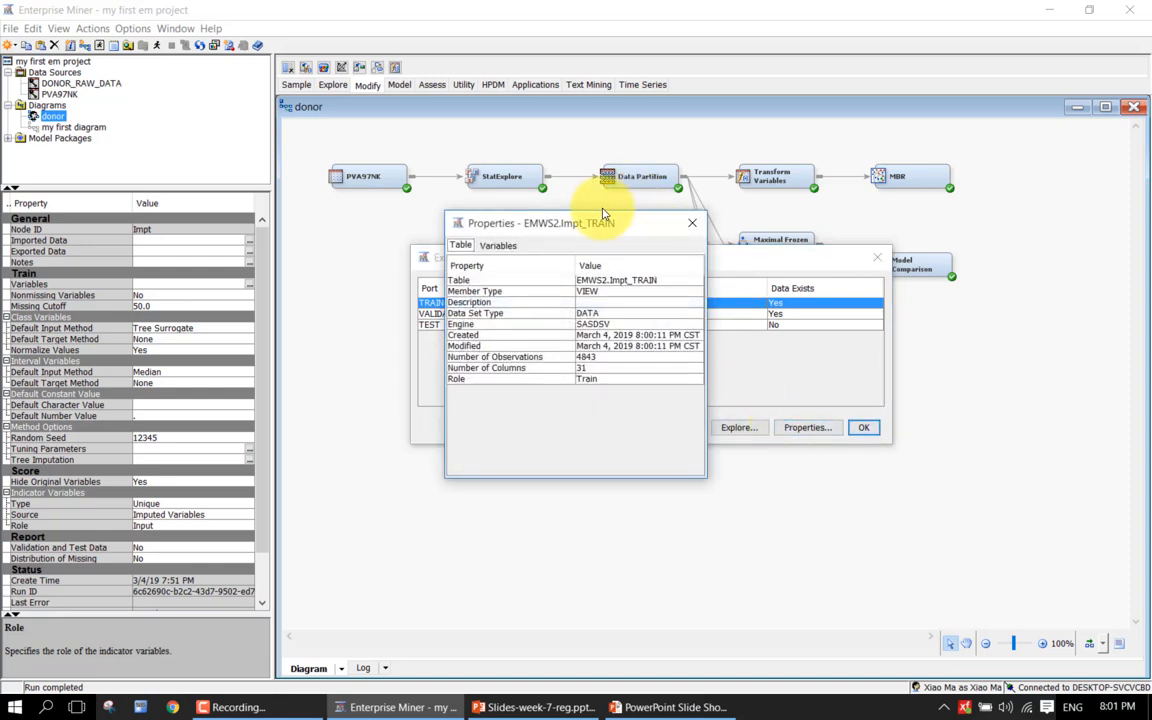
double_click(545, 212)
left_click(497, 35)
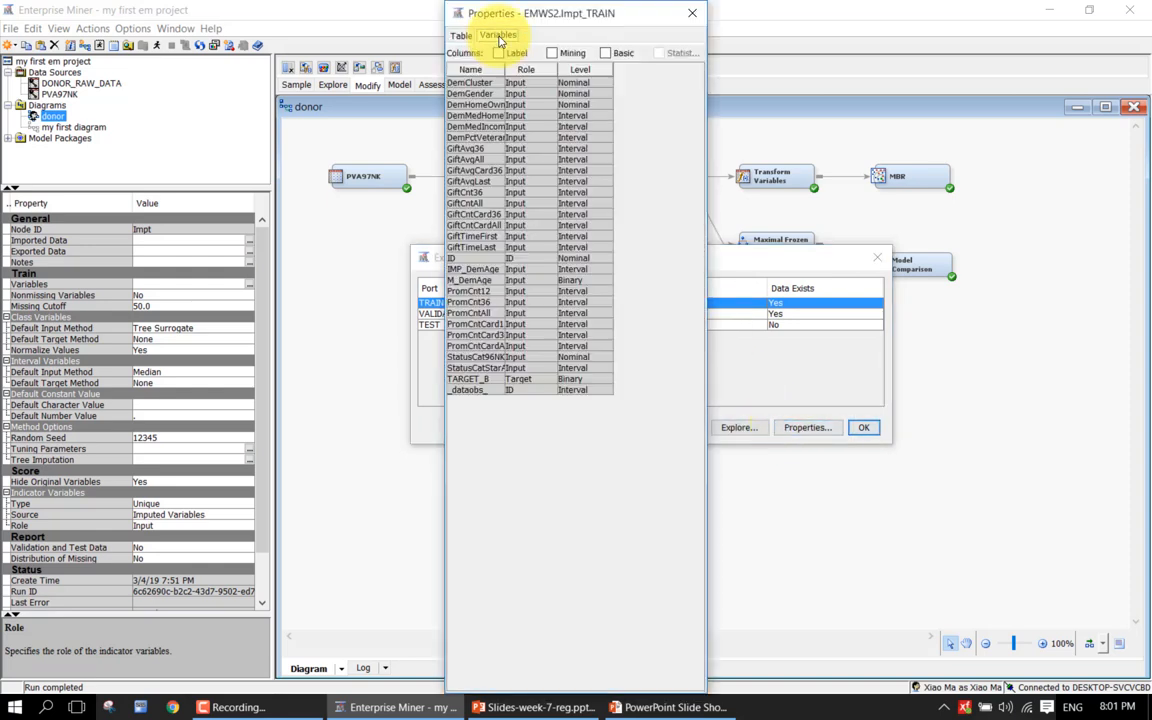
left_click_drag(446, 55, 363, 63)
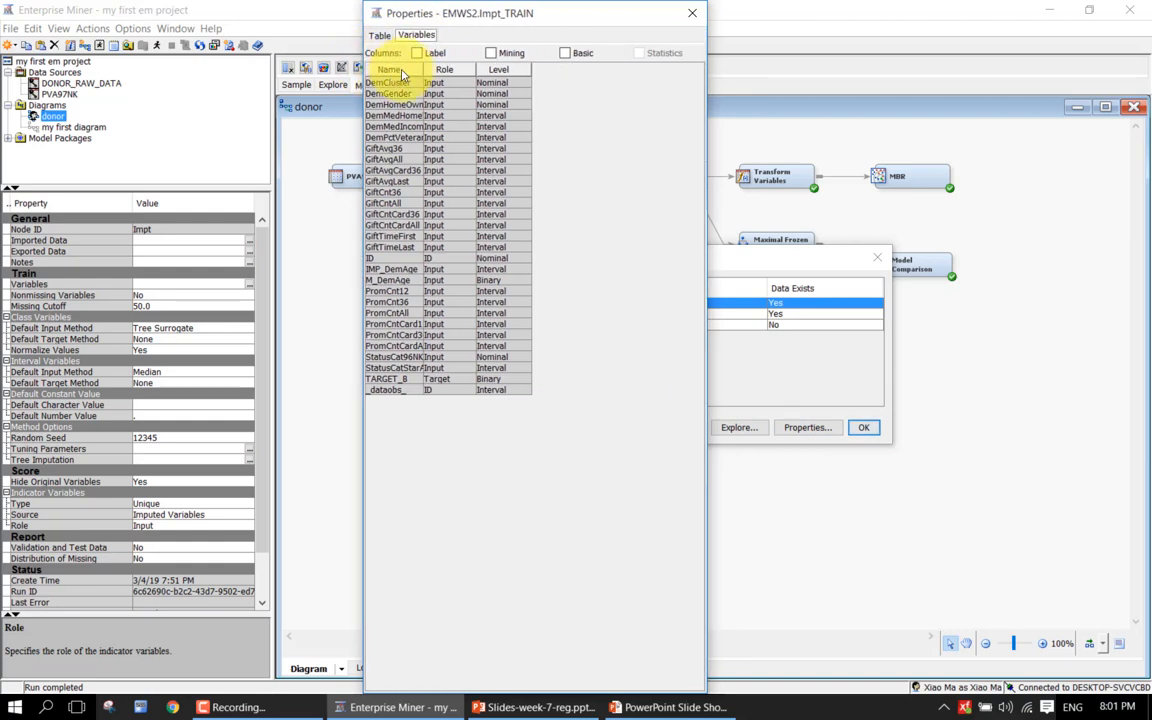
left_click_drag(437, 72, 478, 78)
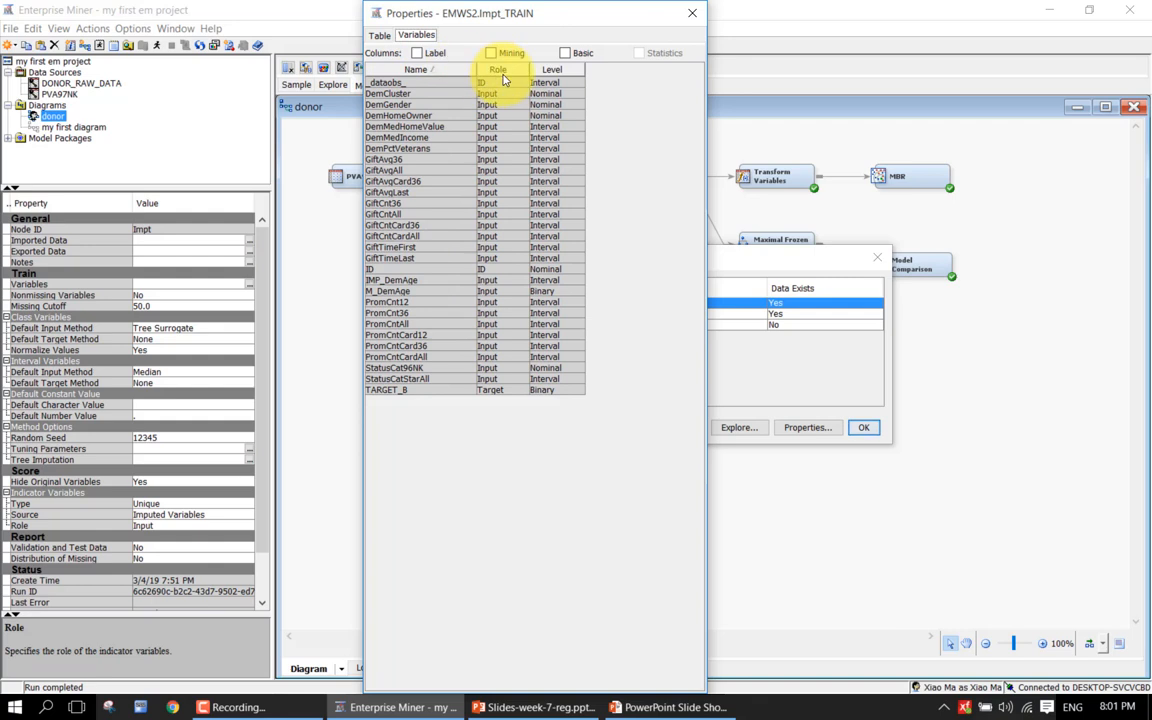
Sort the TRAIN variables by Role and check the role and level of IMP_DemAge and M_DemAge.
left_click(497, 69)
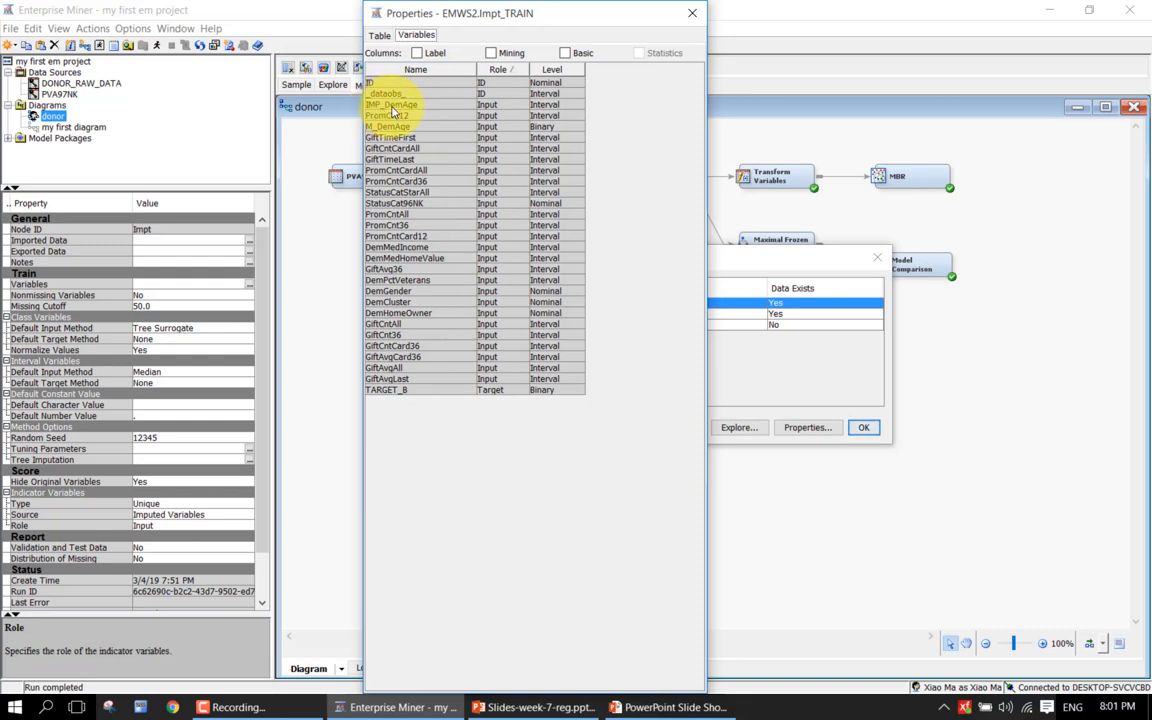
left_click(557, 130)
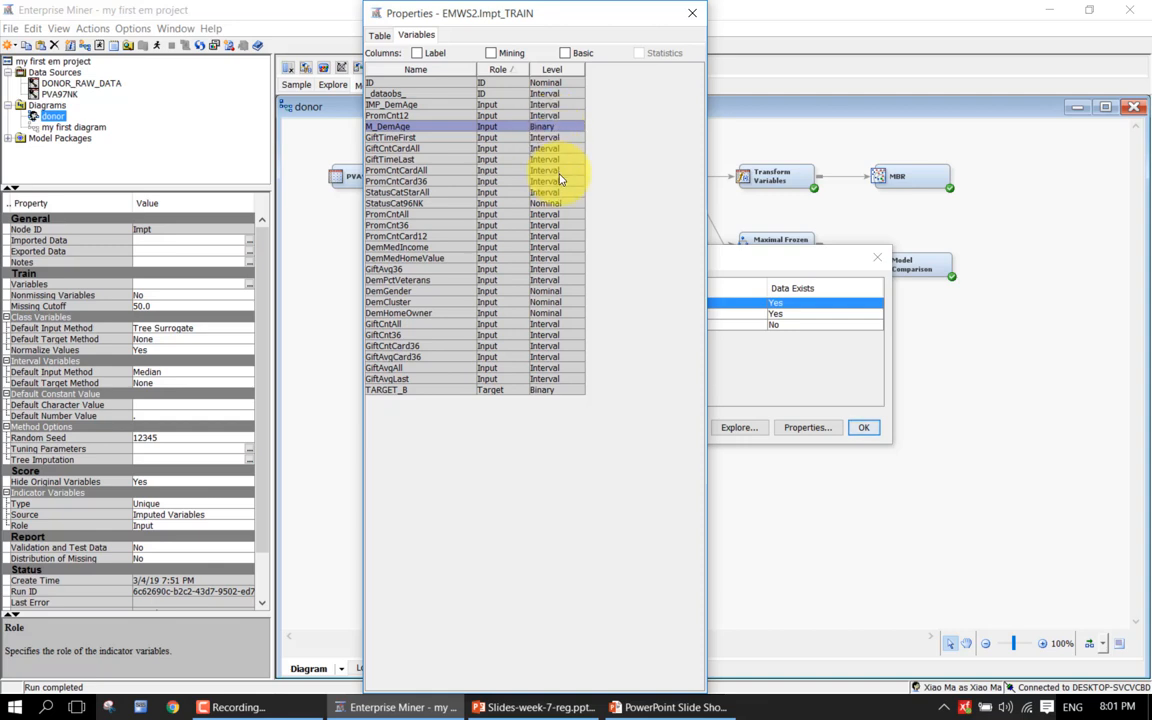
left_click(691, 13)
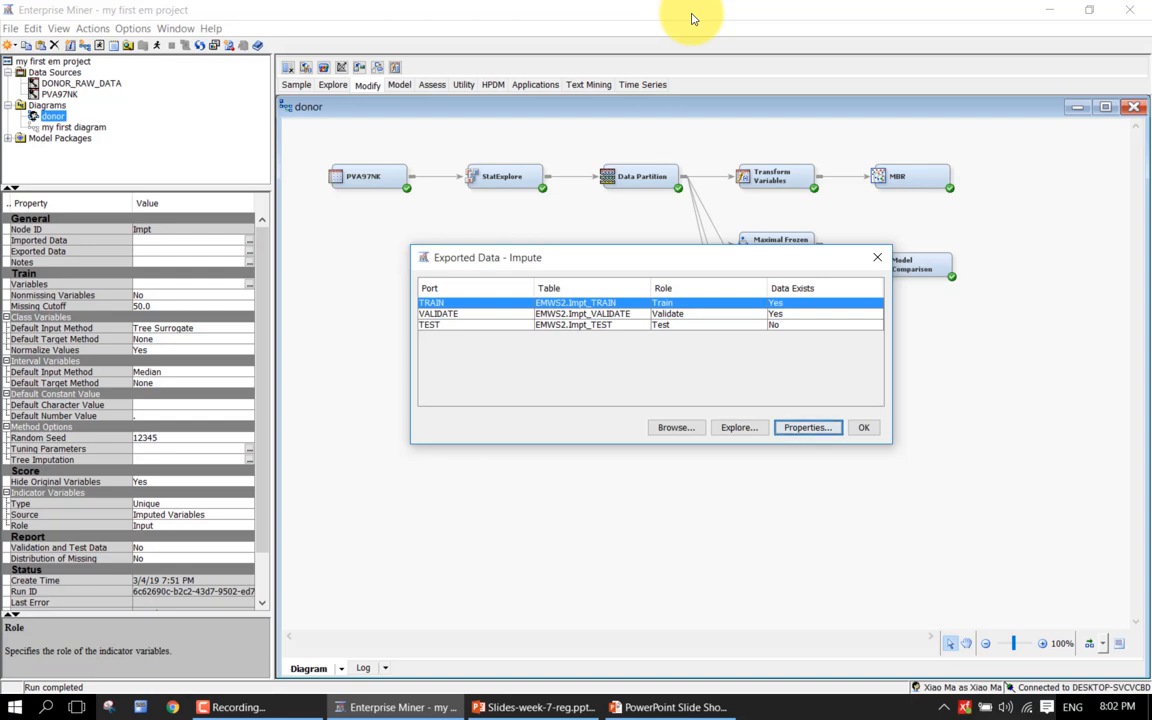
Browse the exported TRAIN table and compare the Age, Imputed: Age and Imputation Indicator for DemAge columns, closing the exported data when done.
left_click(737, 428)
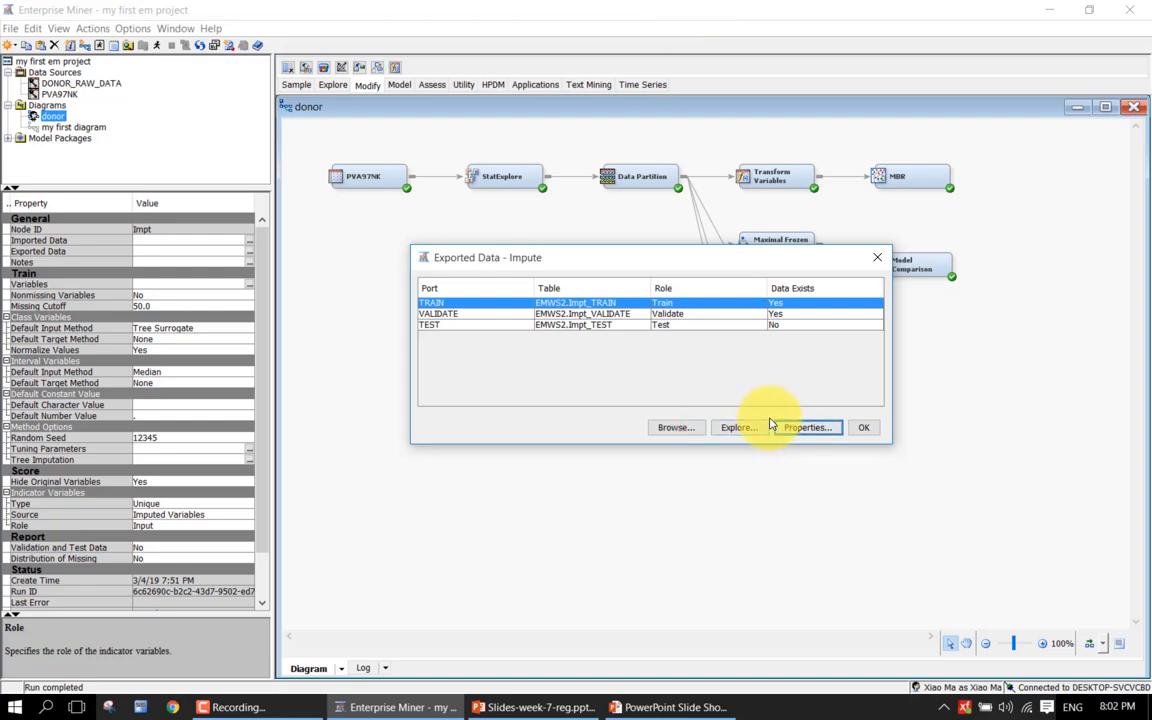
left_click(680, 430)
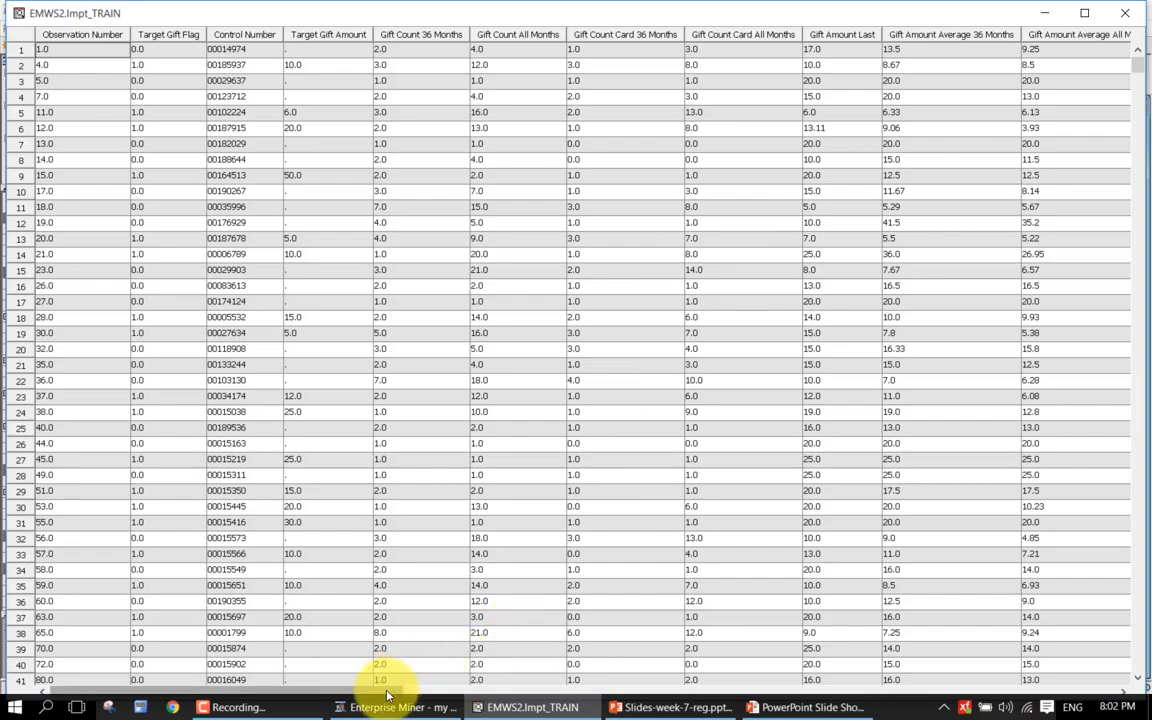
left_click_drag(387, 691, 990, 678)
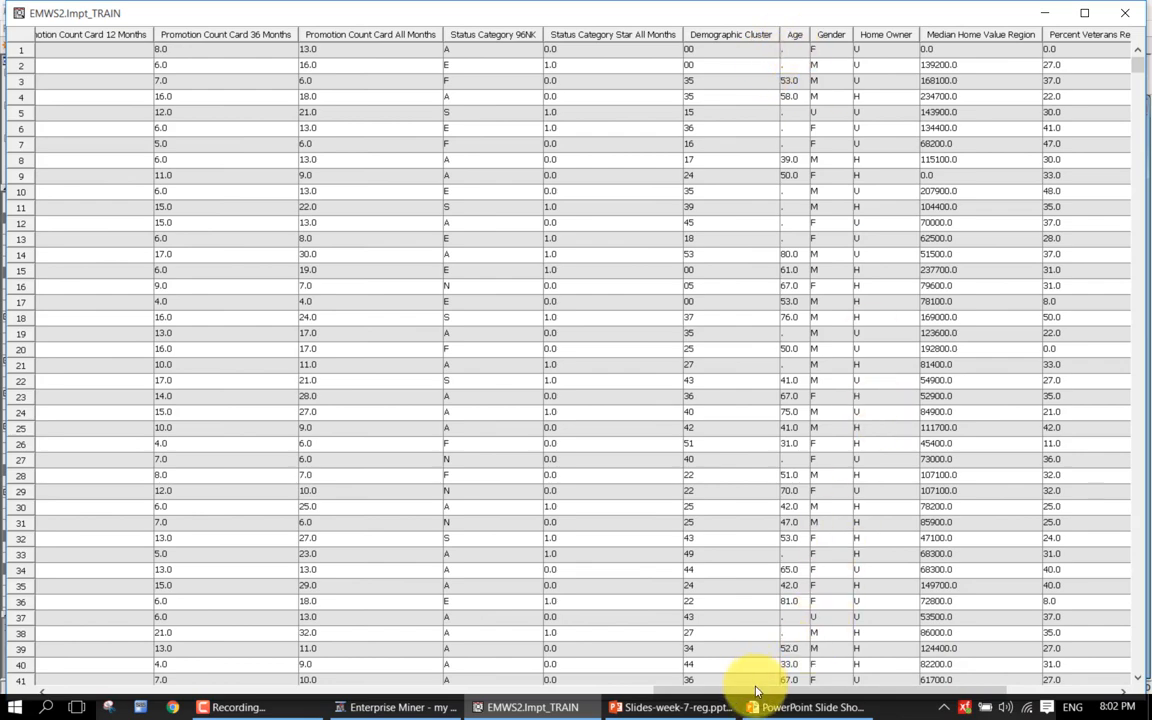
left_click_drag(757, 695, 867, 688)
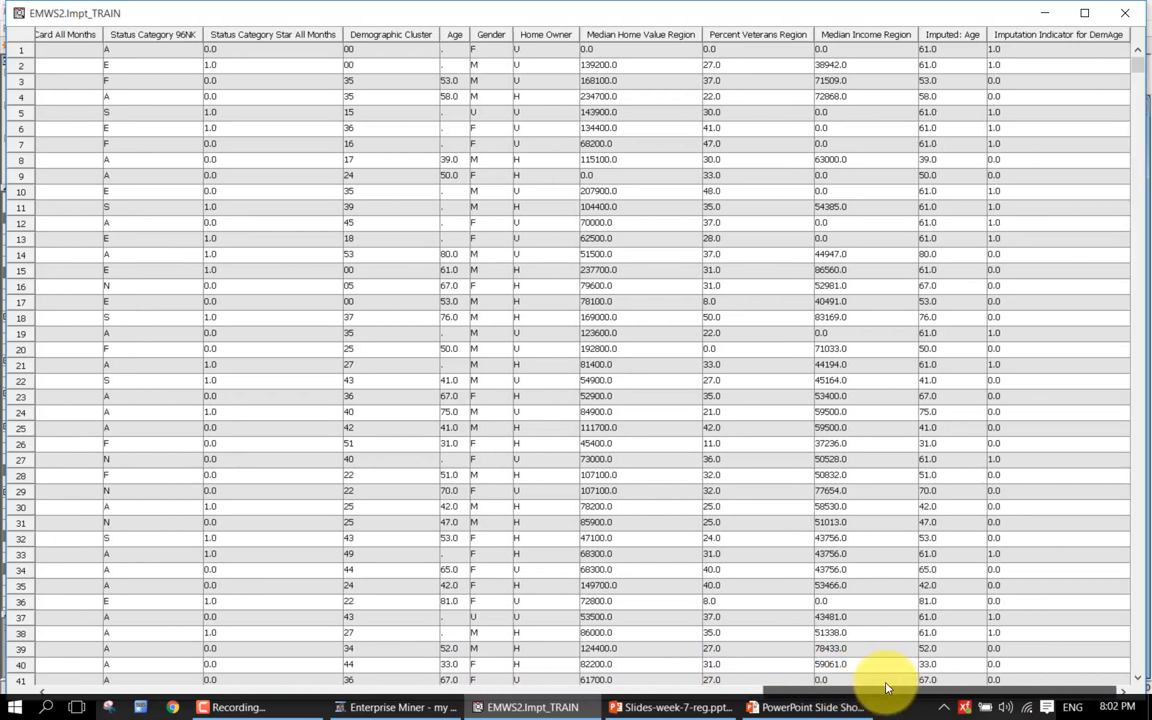
left_click_drag(883, 688, 383, 711)
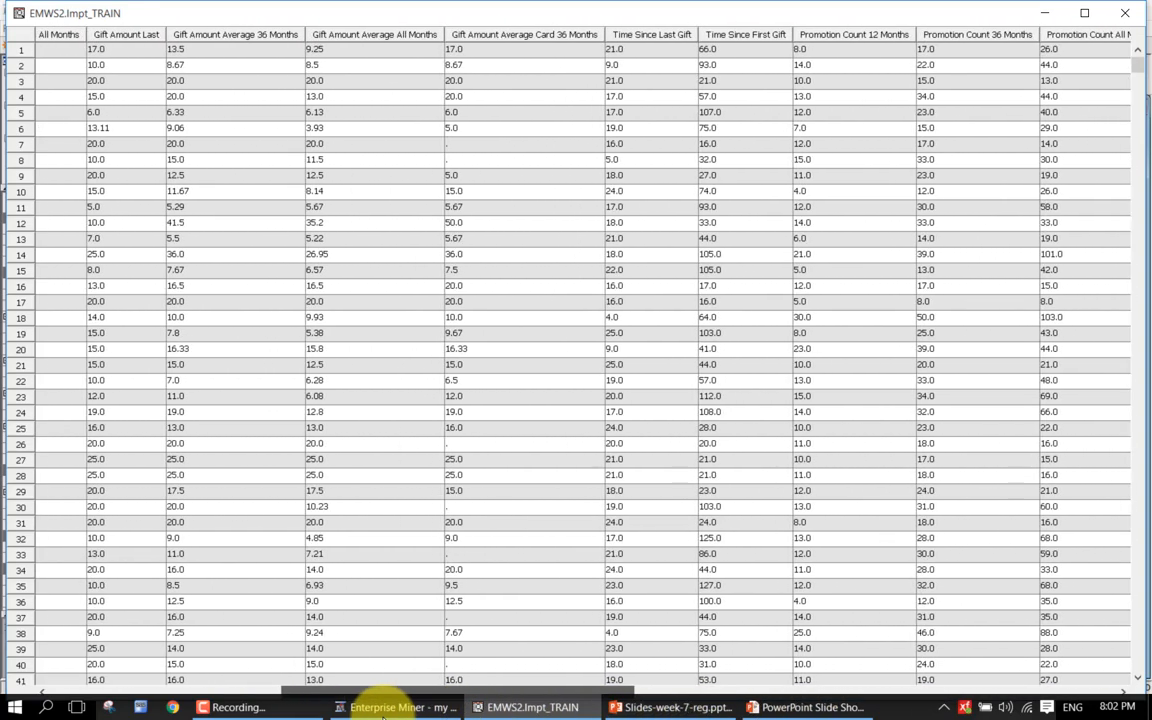
mouse_move(383, 714)
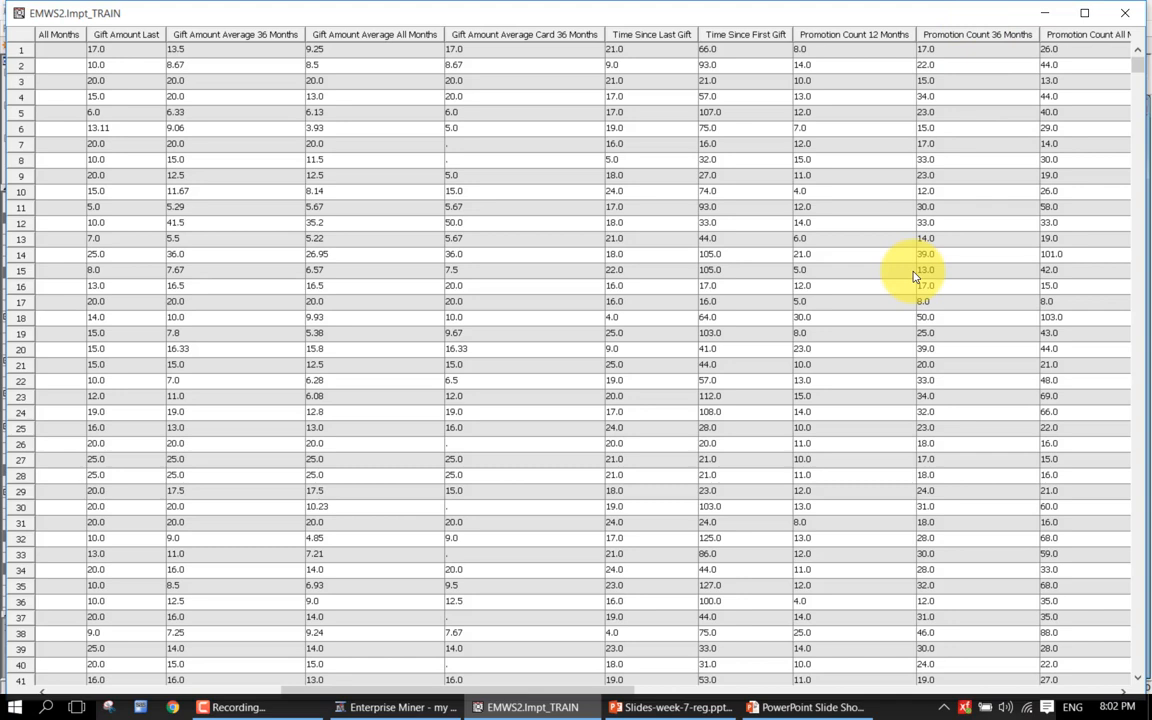
left_click(1113, 10)
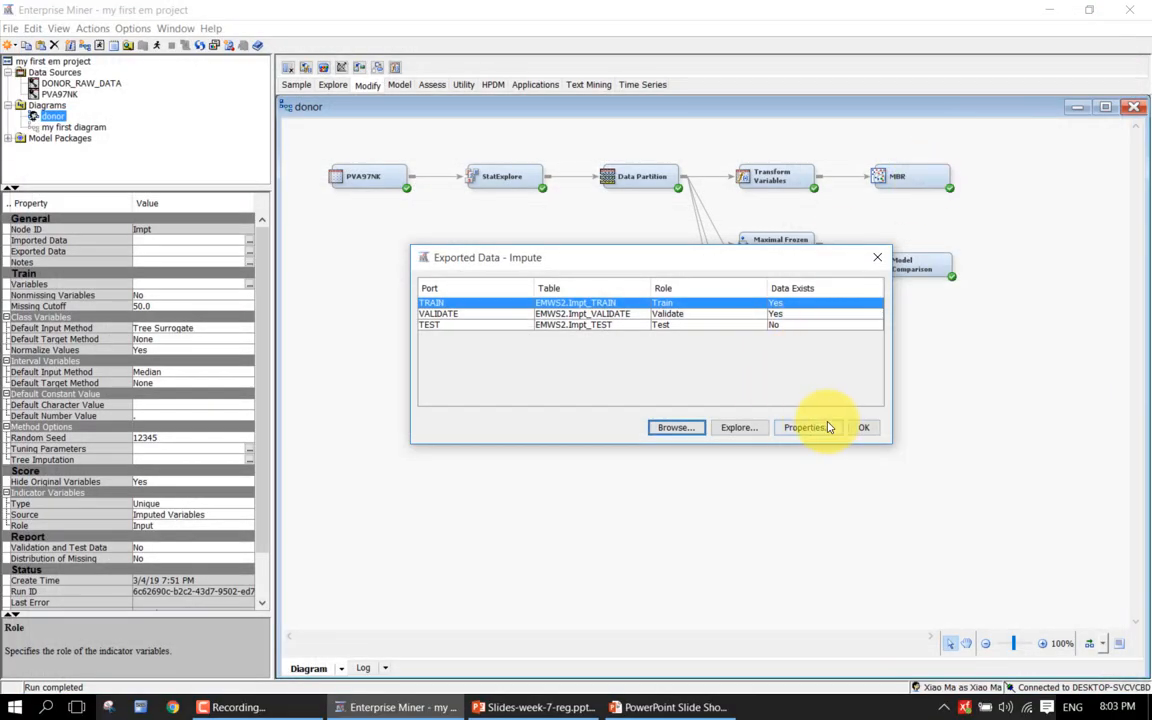
left_click(864, 427)
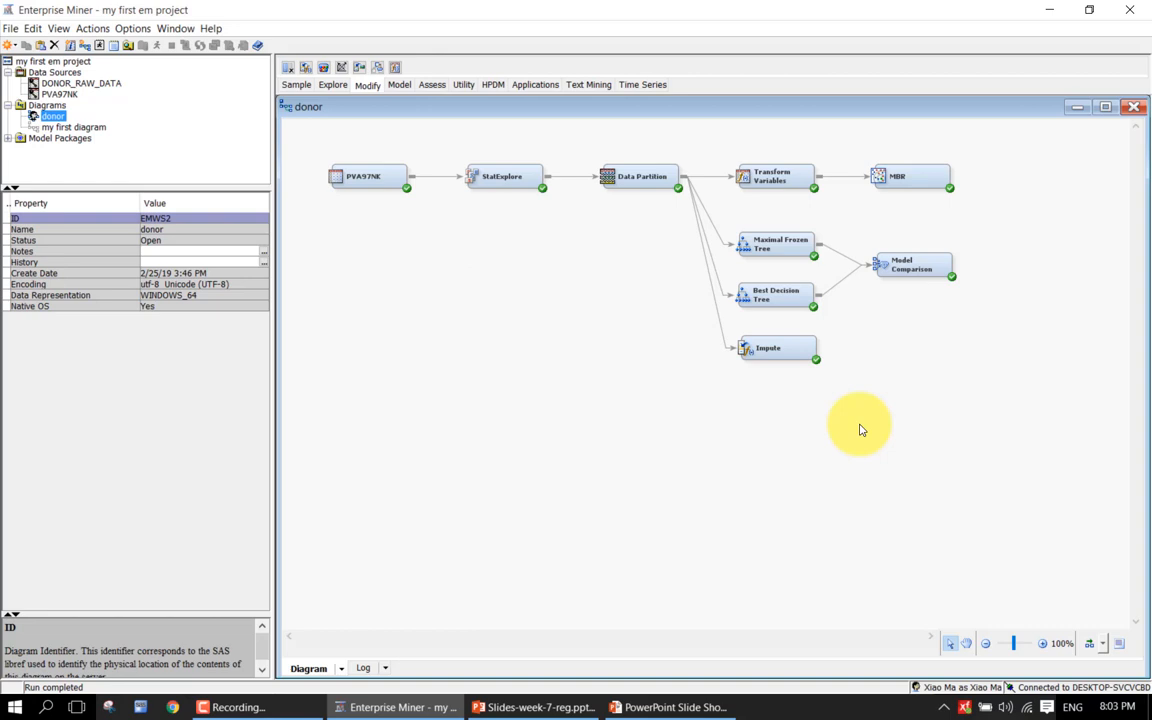
Add a Regression node connected from the Impute node and automatically arrange the donor diagram's layout.
left_click(400, 88)
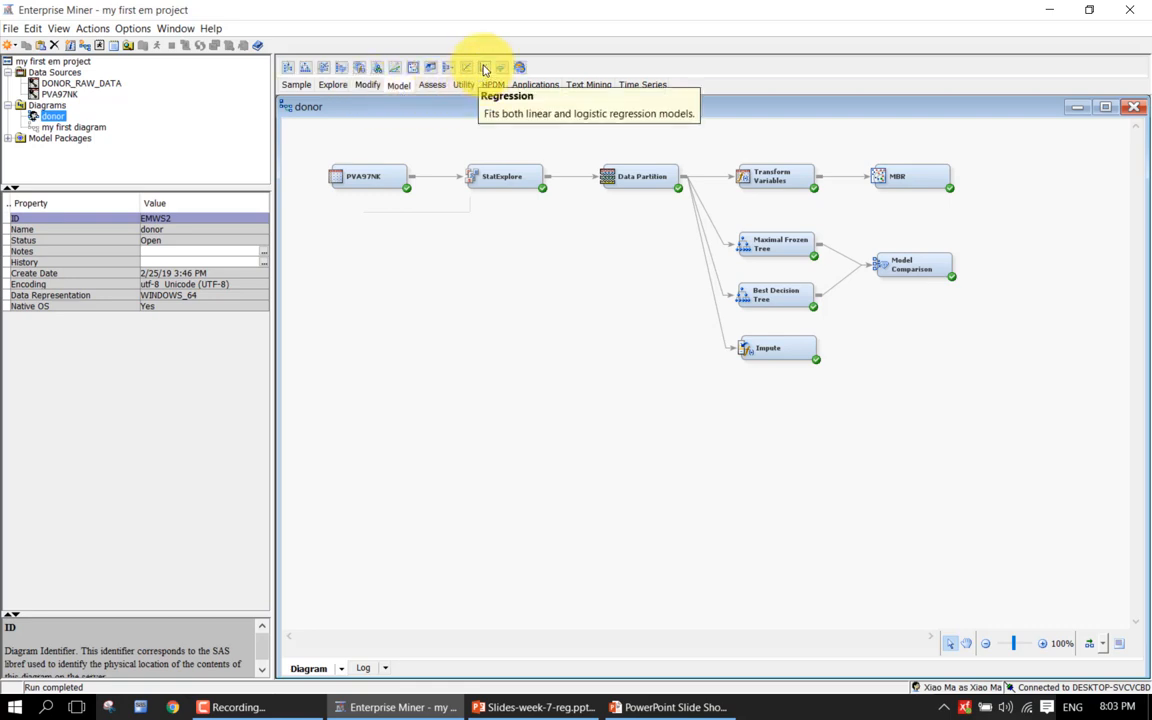
mouse_move(484, 67)
left_mouse_down()
mouse_move(857, 357)
mouse_move(874, 338)
left_mouse_up()
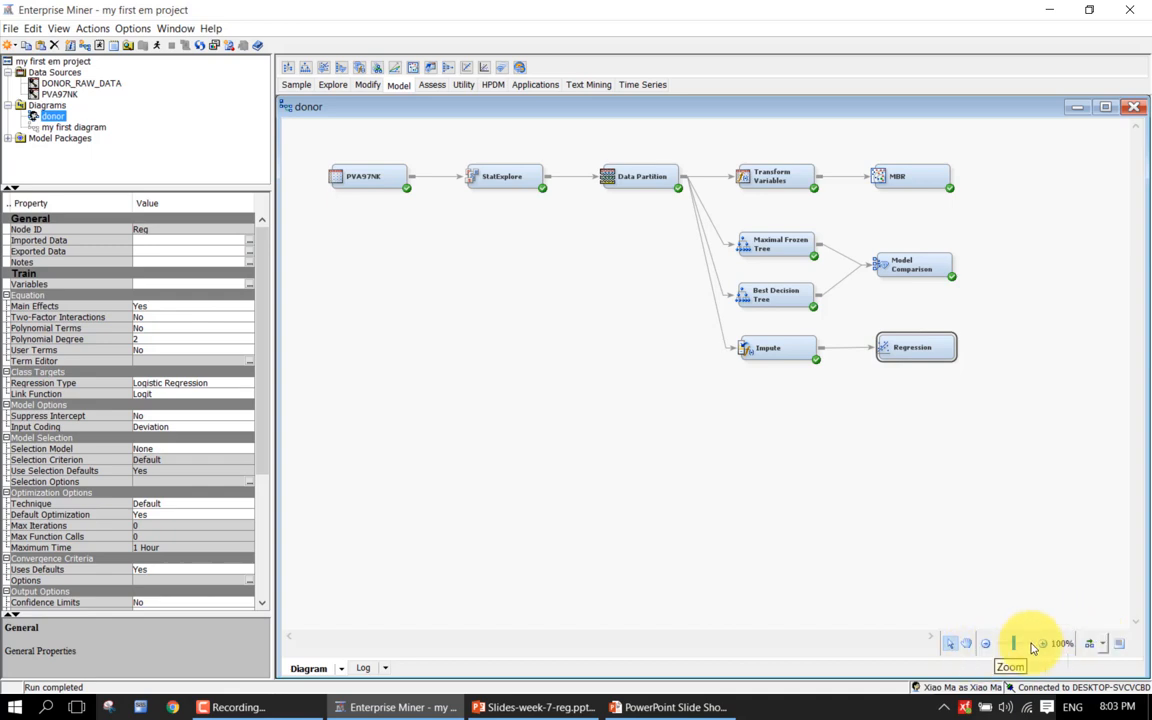
left_click(1090, 645)
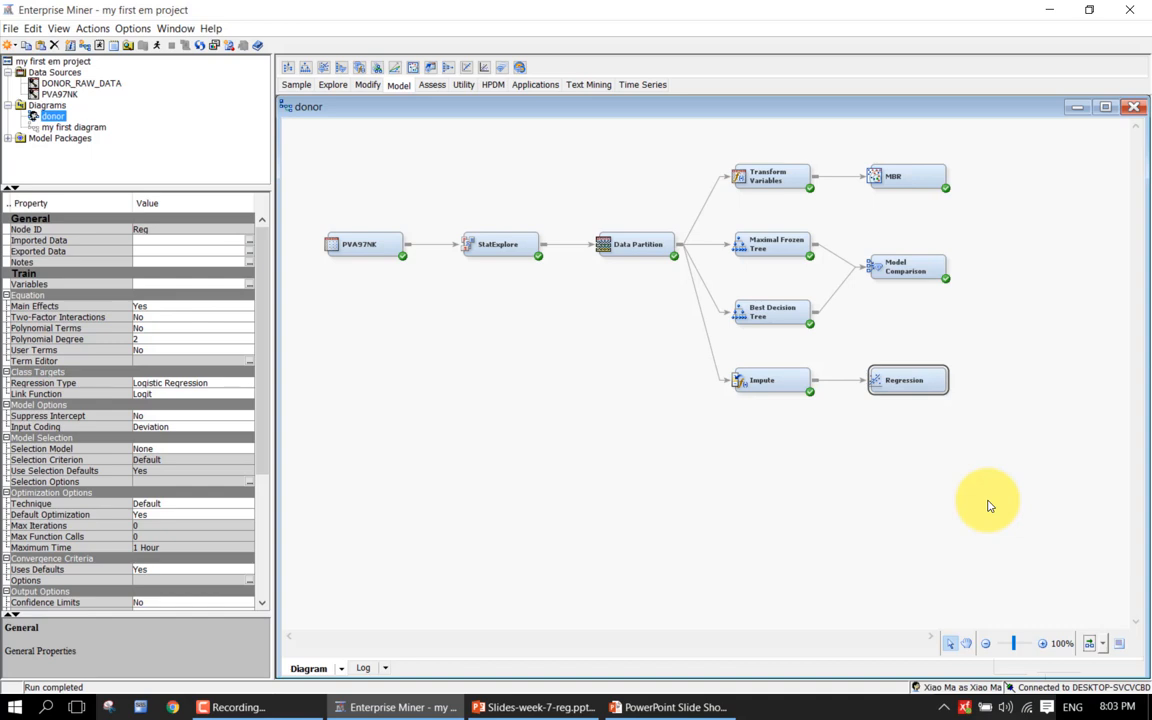
Run the path through the Regression node and dismiss the run status.
right_click(934, 380)
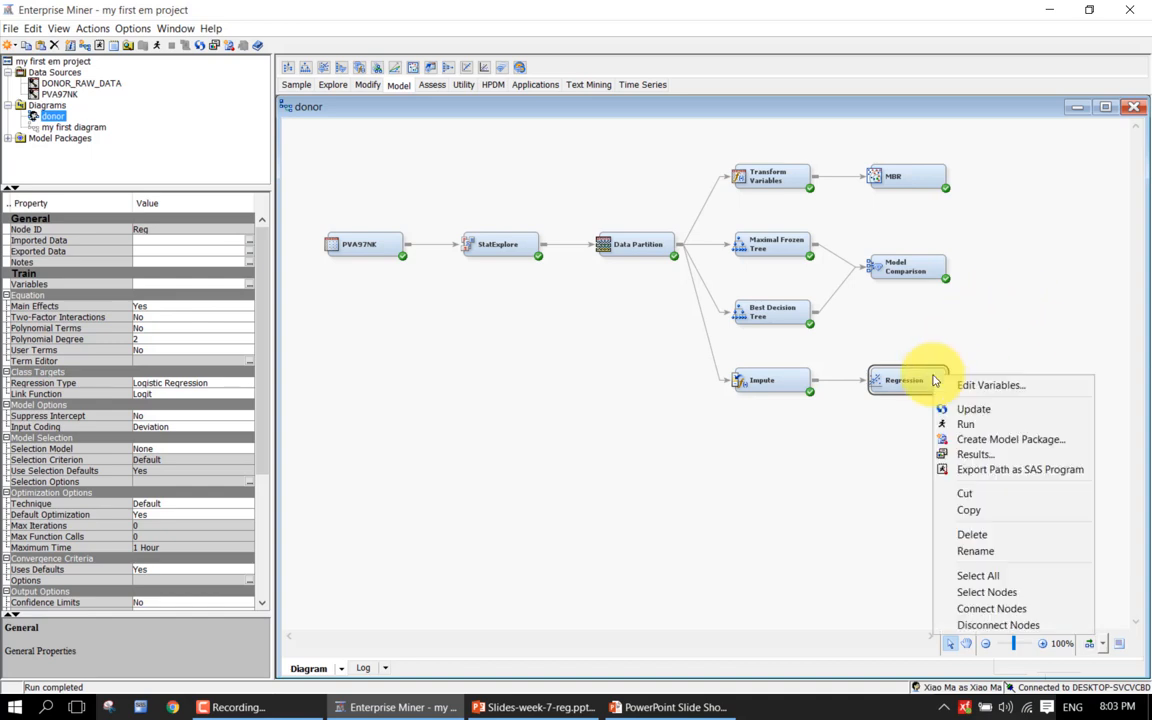
left_click(962, 424)
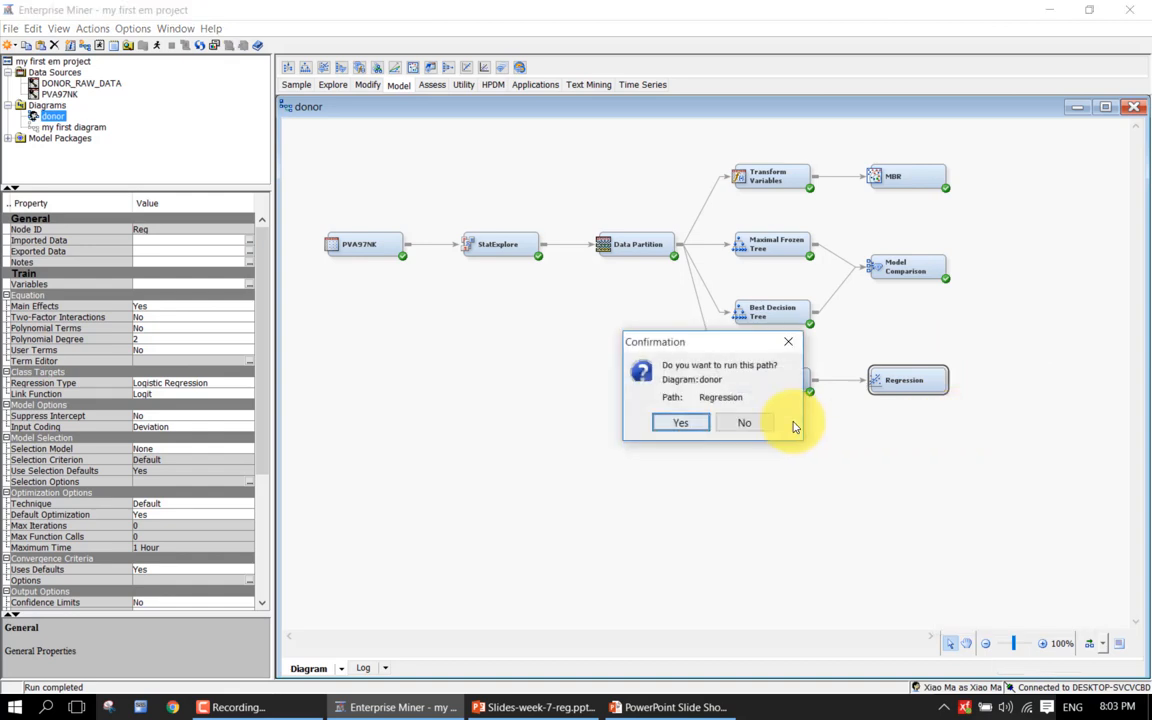
left_click(686, 425)
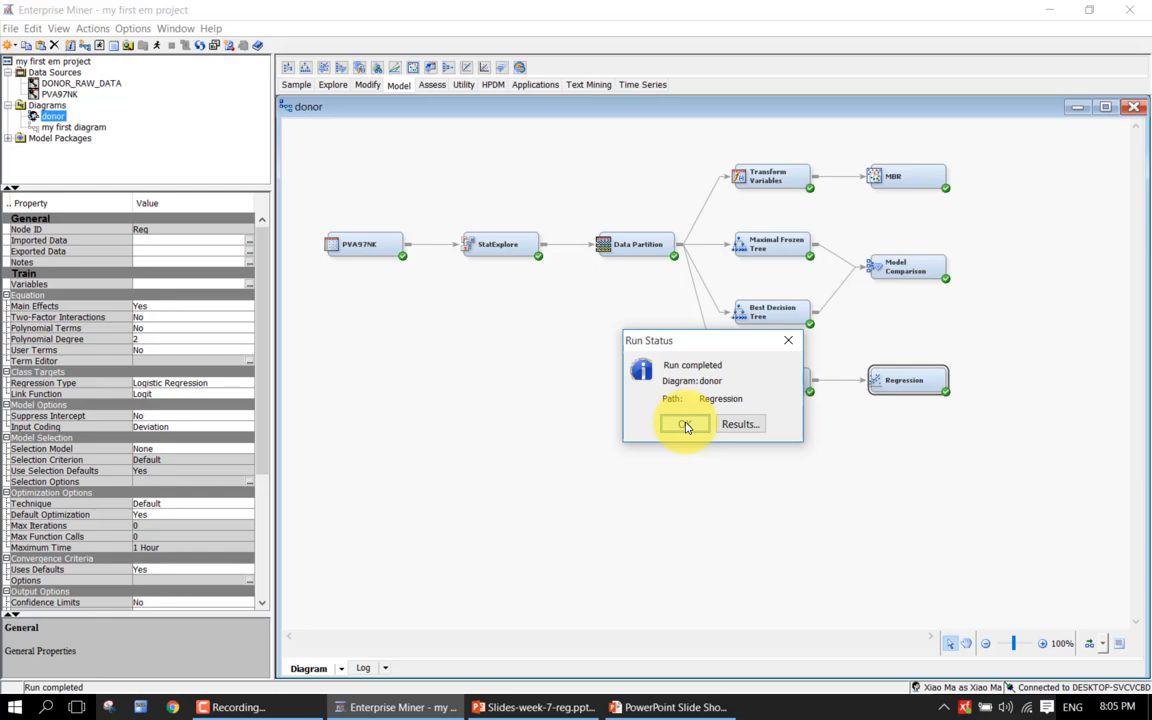
left_click(686, 427)
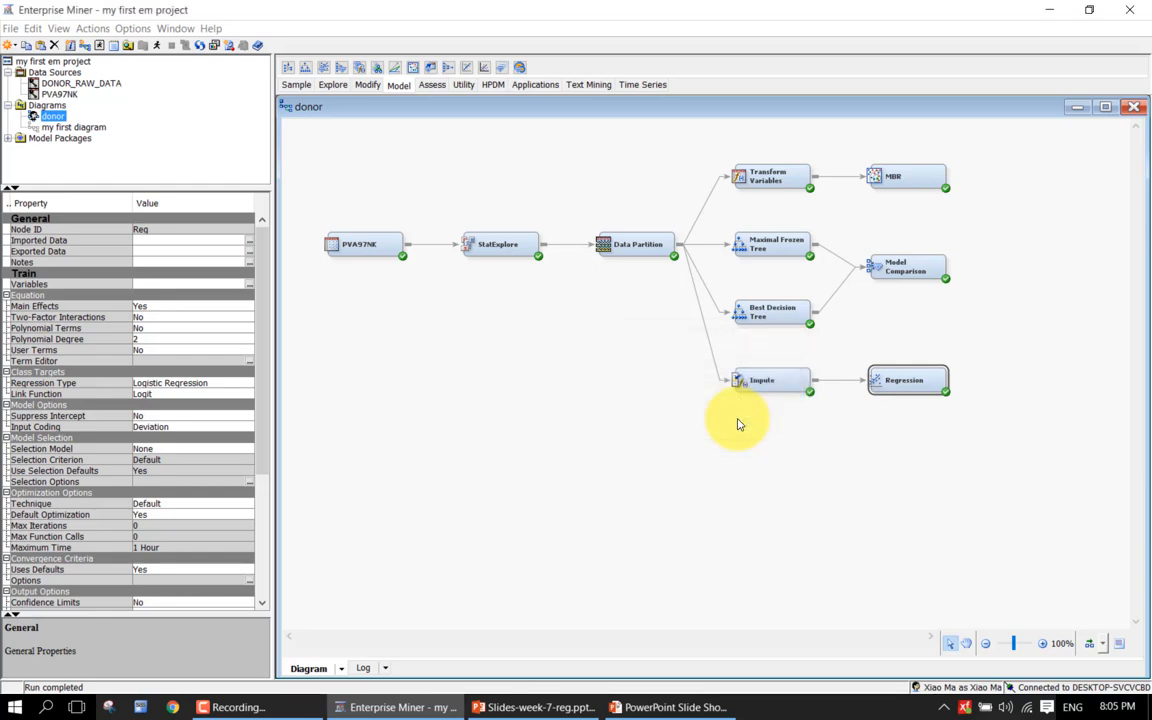
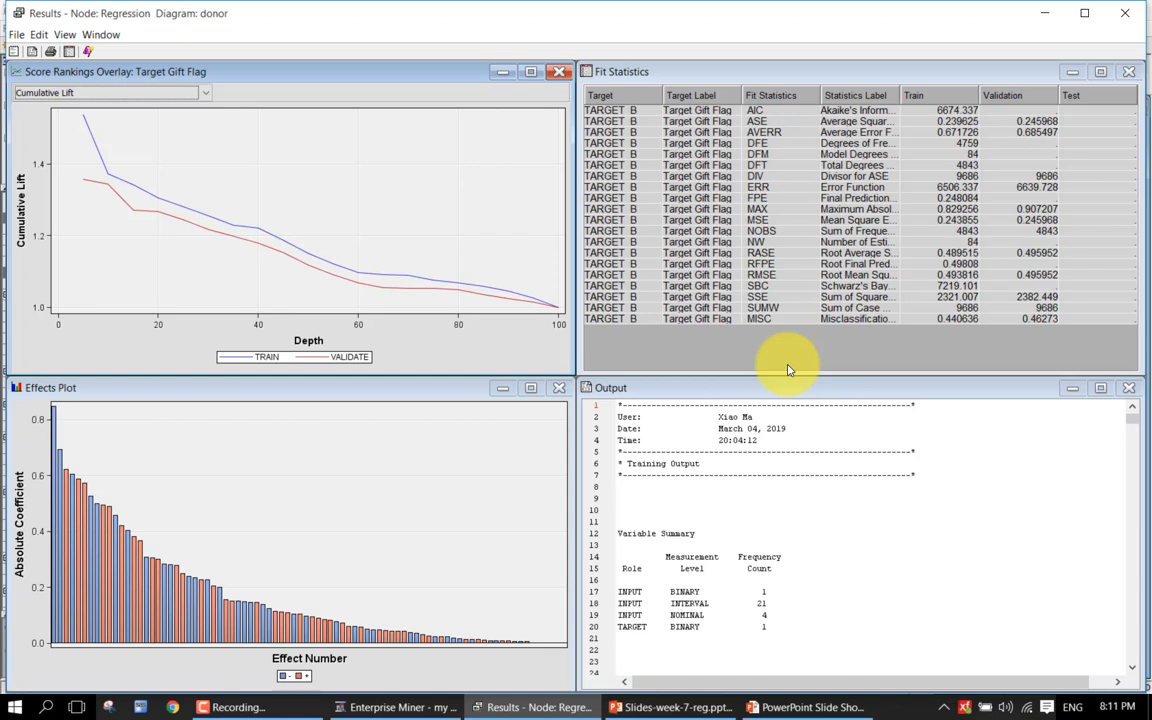
Maximize the Output window in the Regression results and skim the listing to its end and back to the start.
left_click(1100, 388)
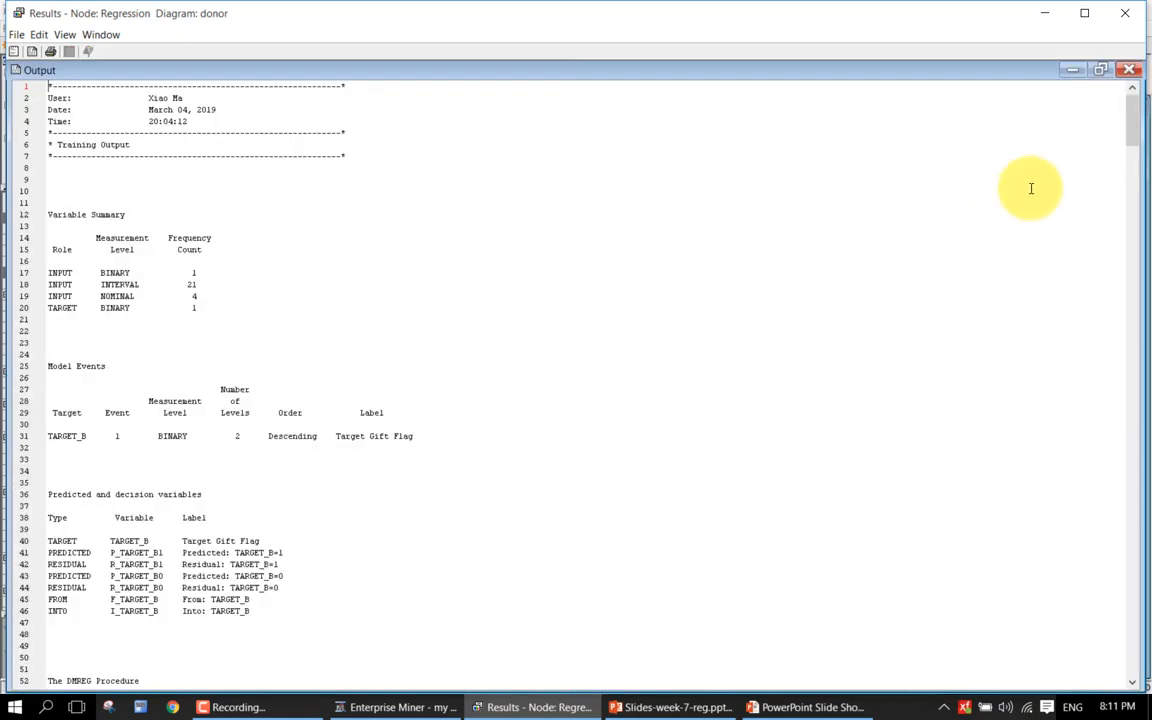
left_click_drag(1134, 118, 1045, 712)
scroll(1060, 630, "up", 8)
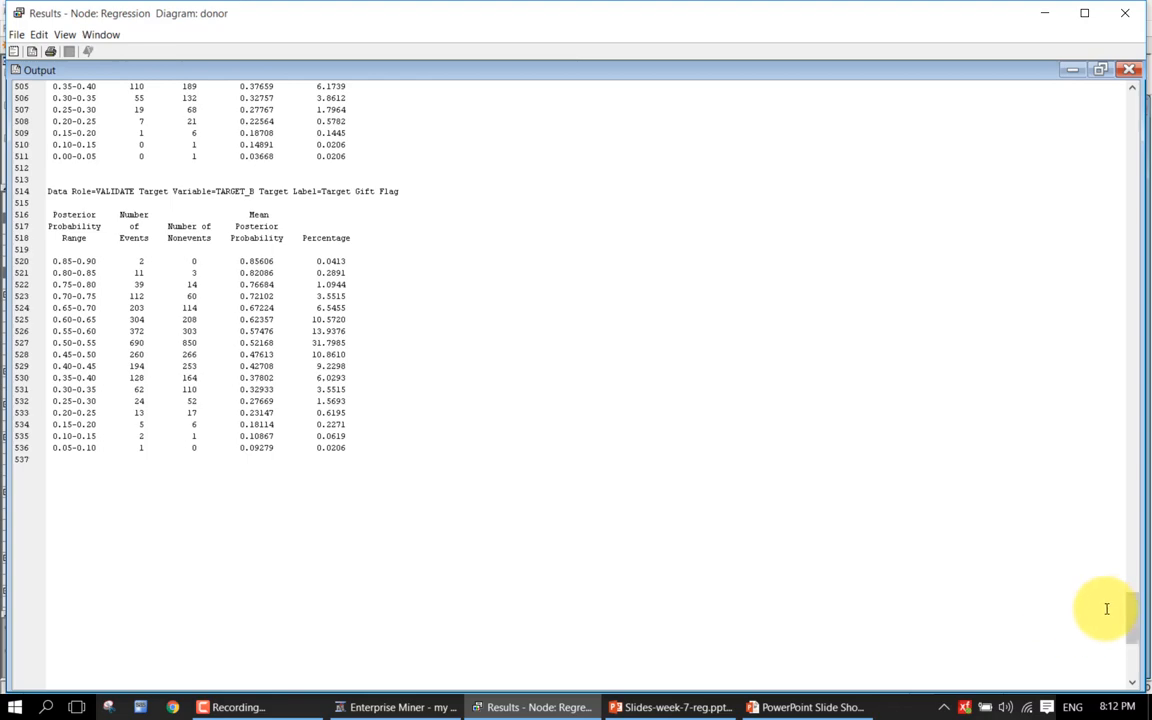
left_click_drag(1138, 614, 1131, 100)
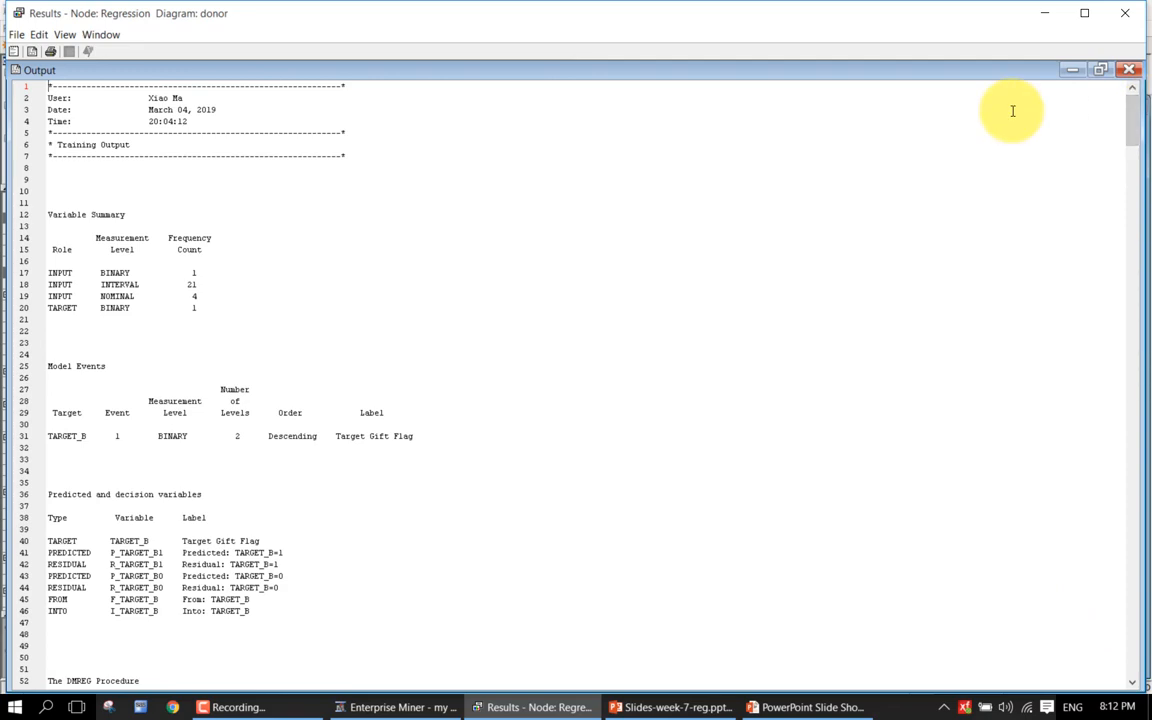
Search the Regression output listing for "analysis of variance" and dismiss the search message.
left_click(763, 213)
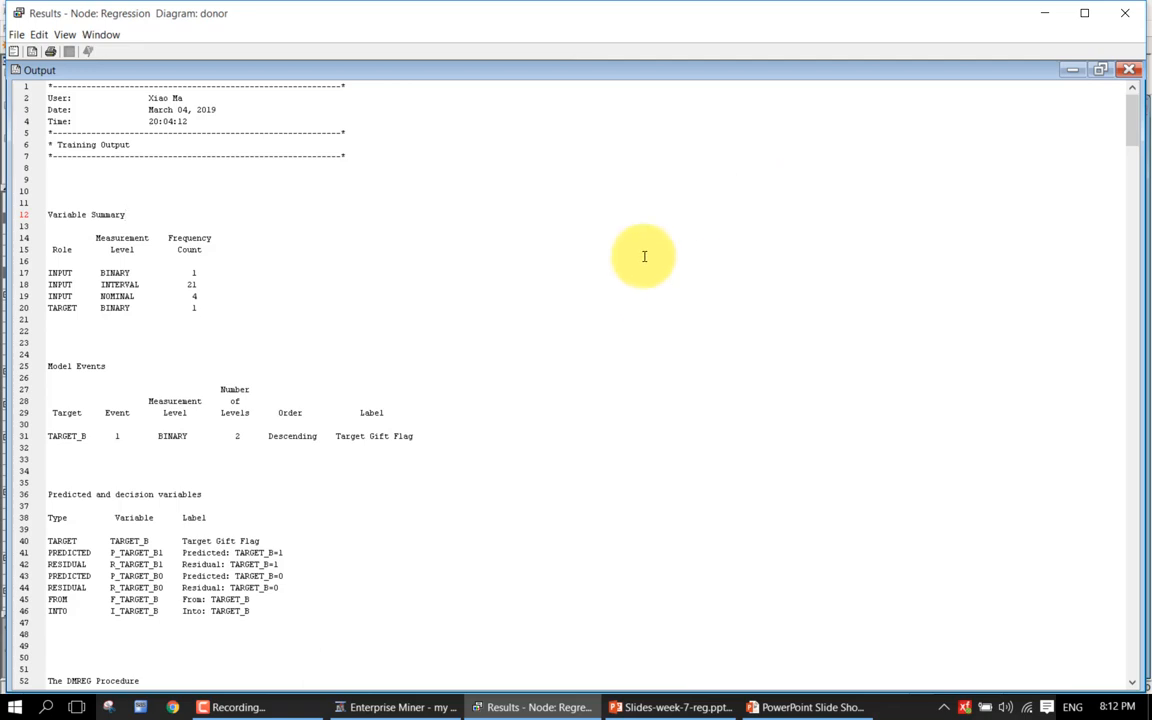
key("ctrl+f")
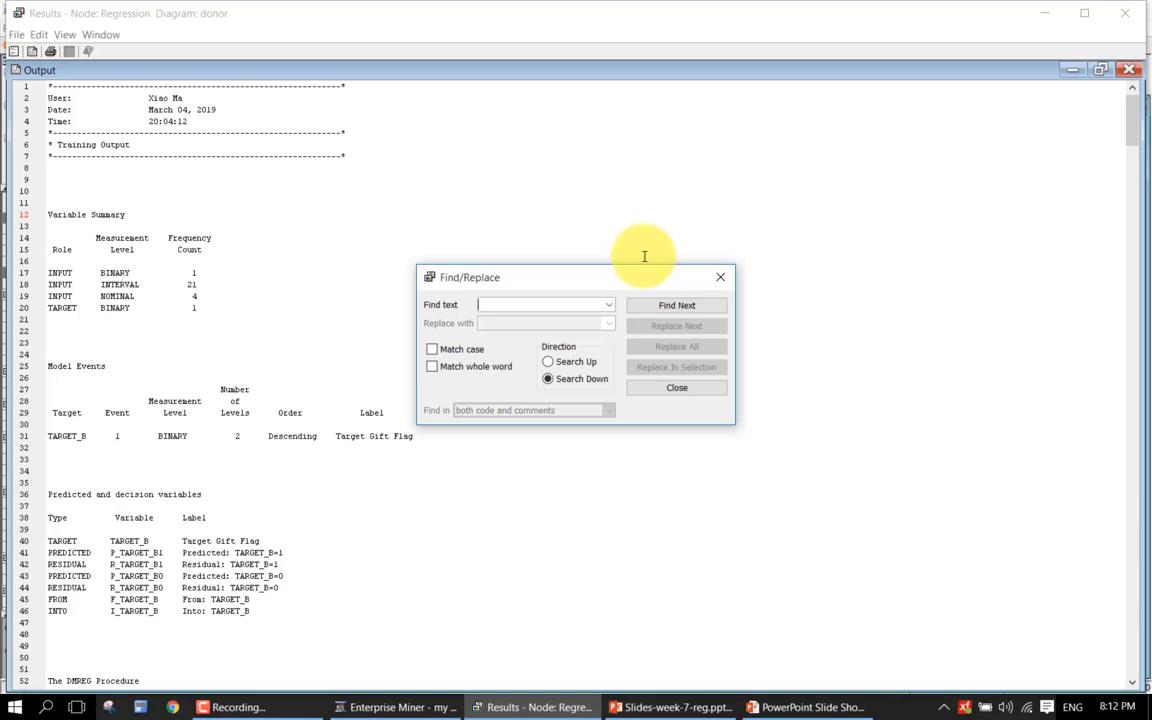
type("analysis of variance")
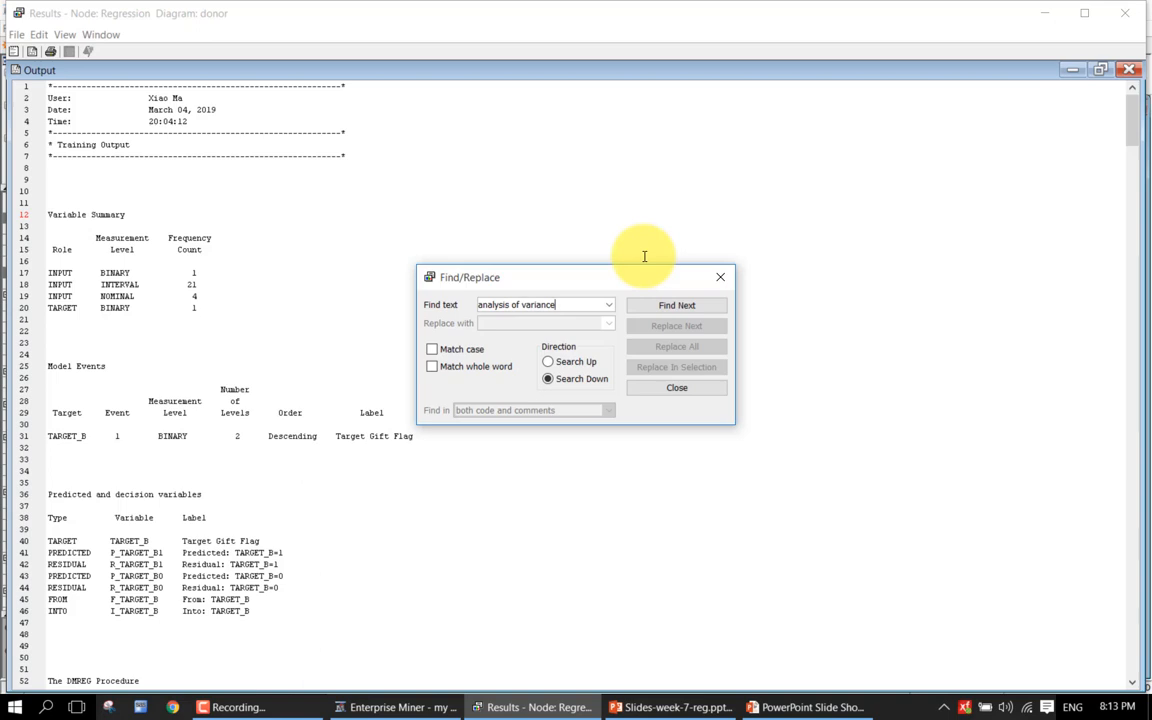
key("Return")
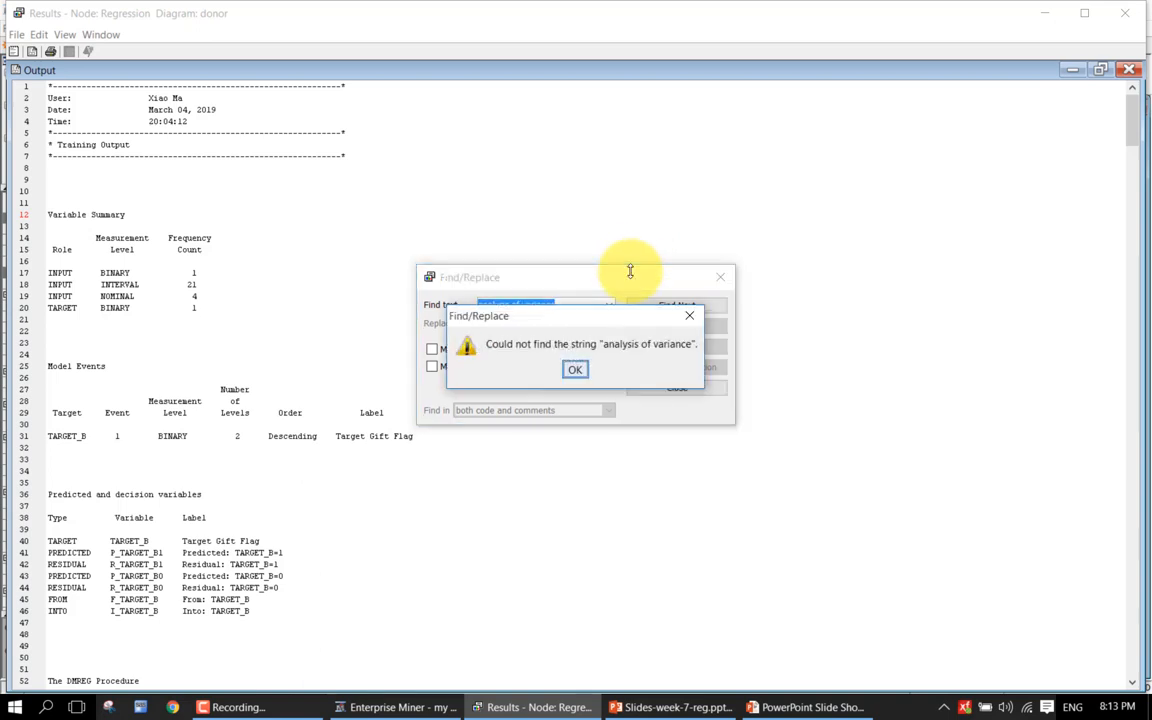
left_click(577, 369)
Search the Regression output for "analysis of effect" instead and close the search dialog.
left_click(539, 307)
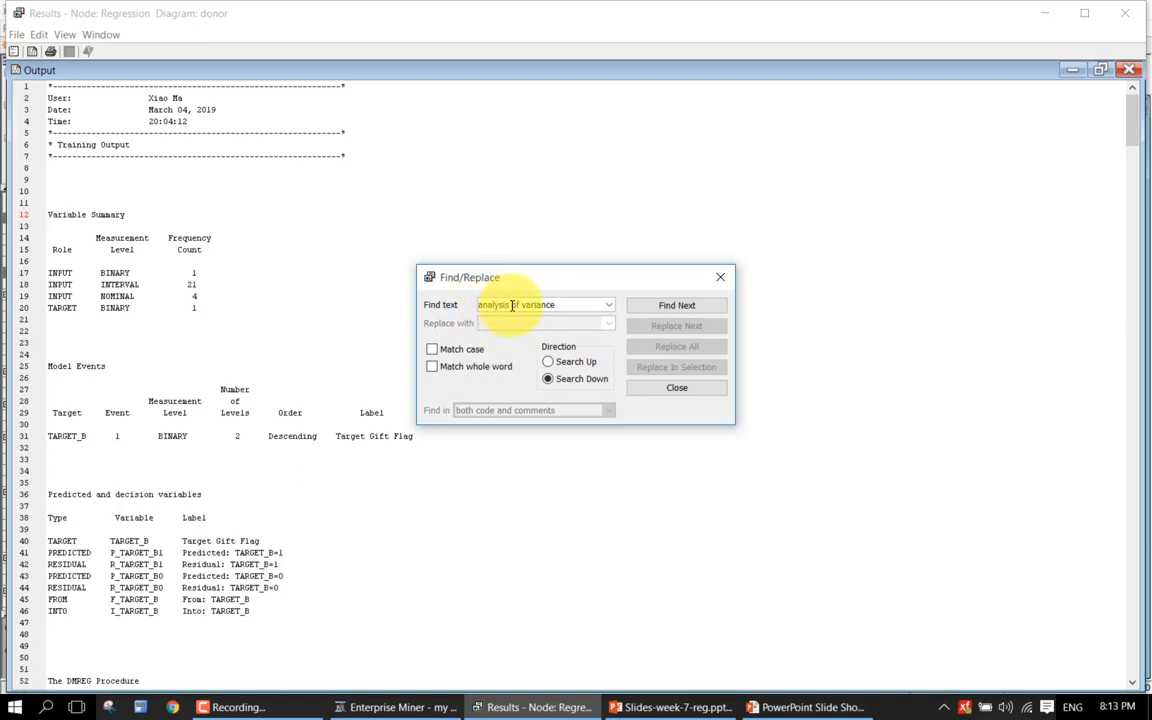
left_click(511, 305)
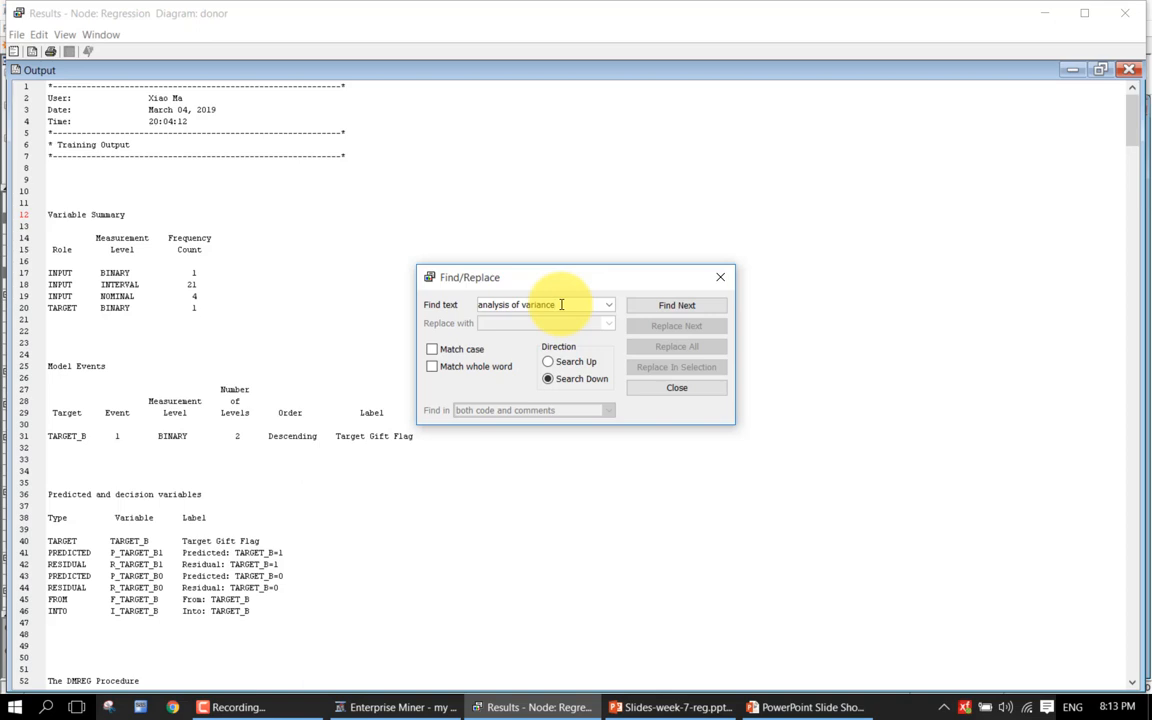
key("BackSpace")
key("BackSpace")
key("BackSpace")
key("BackSpace")
key("BackSpace")
key("BackSpace")
key("BackSpace")
key("BackSpace")
type("effect")
key("Return")
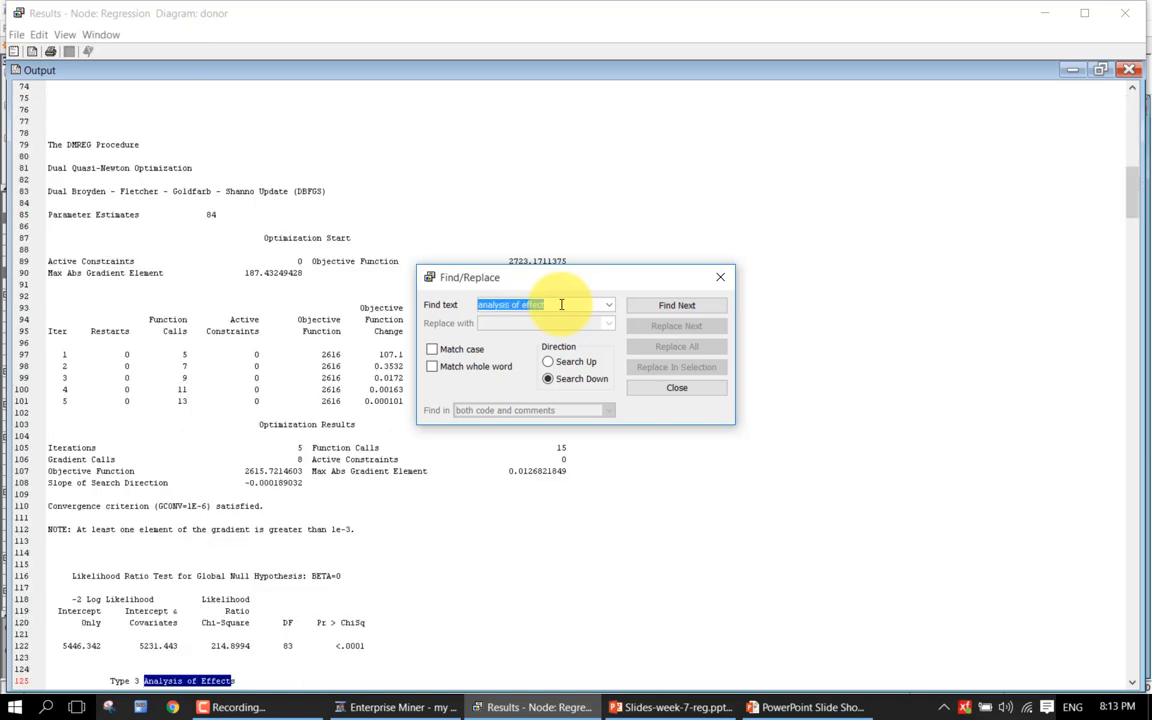
key("Return")
key("Return")
left_click(720, 277)
Examine the optimization results, Likelihood Ratio Test, Type 3 Analysis of Effects and Analysis of Maximum Likelihood Estimates sections of the Regression output.
scroll(470, 483, "down", 10)
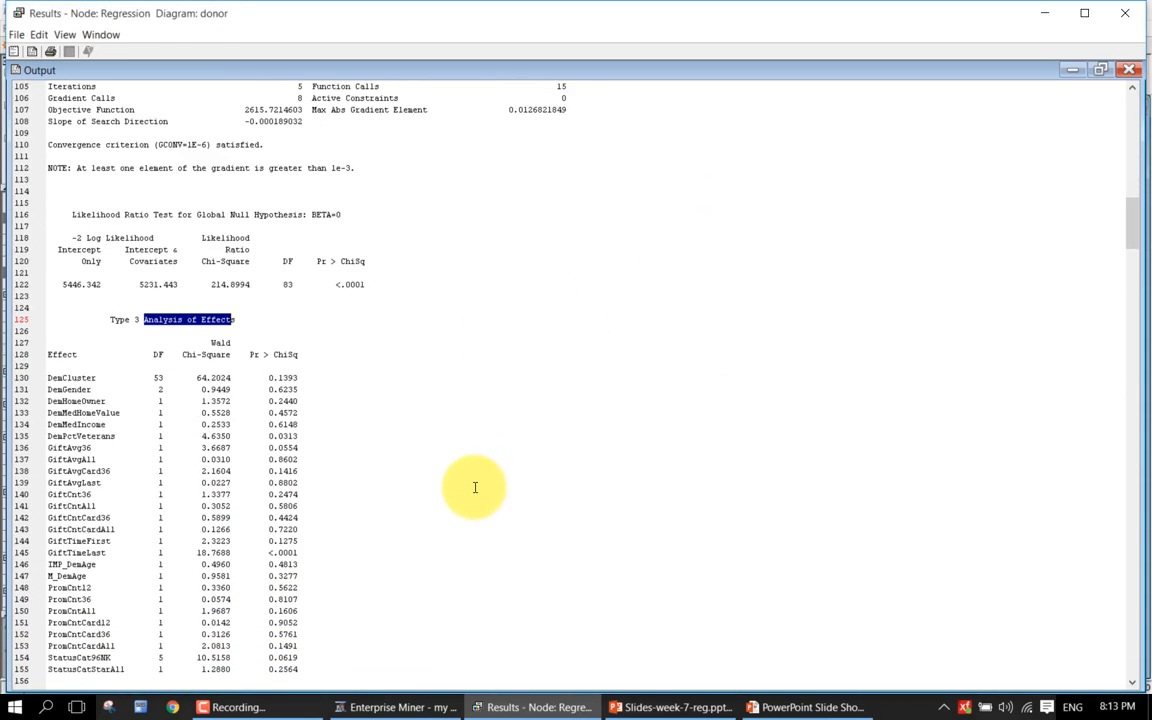
scroll(256, 328, "up", 7)
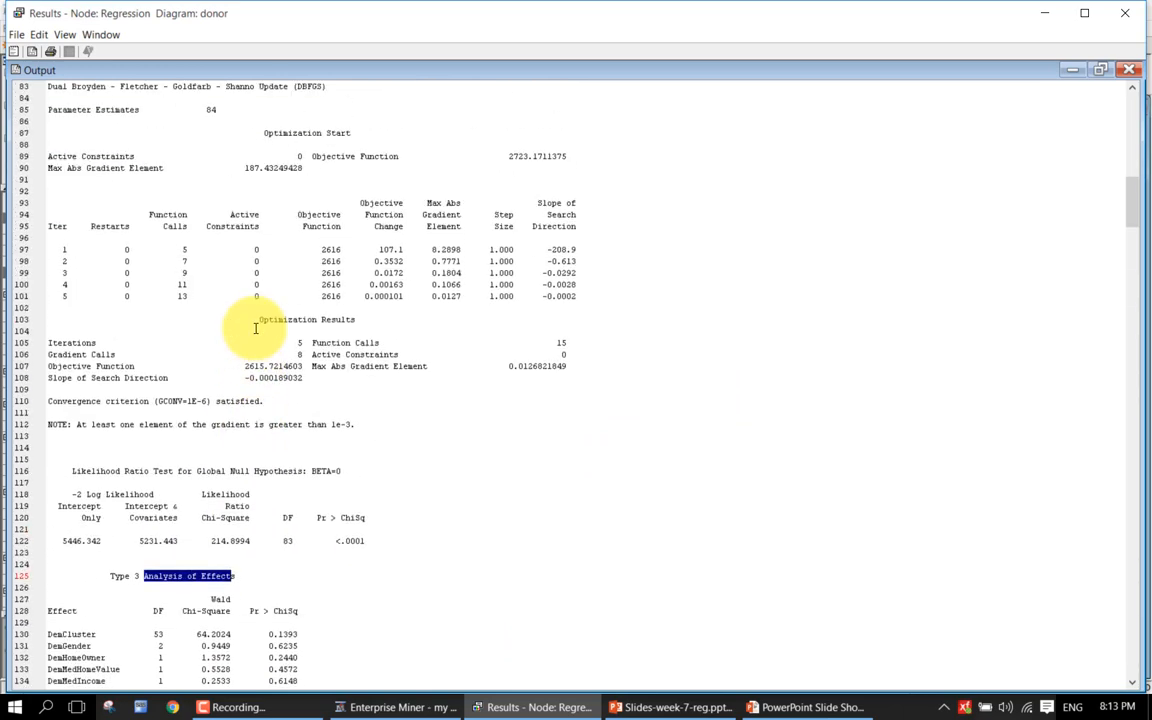
scroll(256, 328, "down", 17)
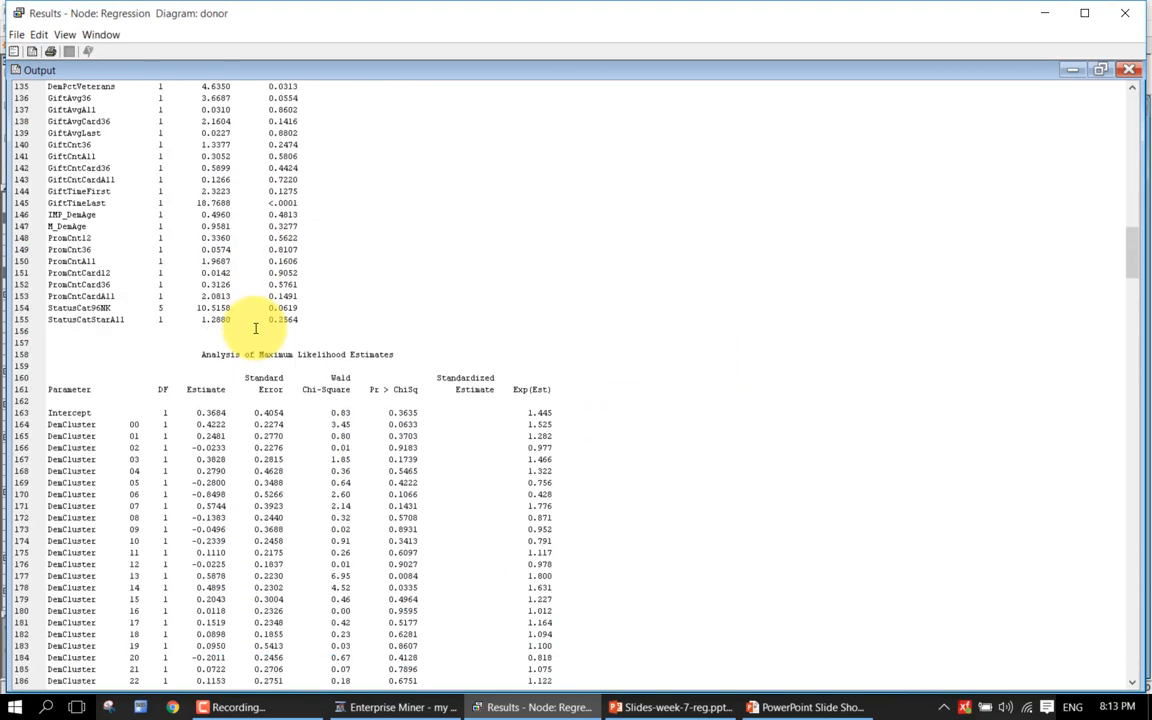
scroll(256, 328, "up", 4)
scroll(256, 328, "down", 5)
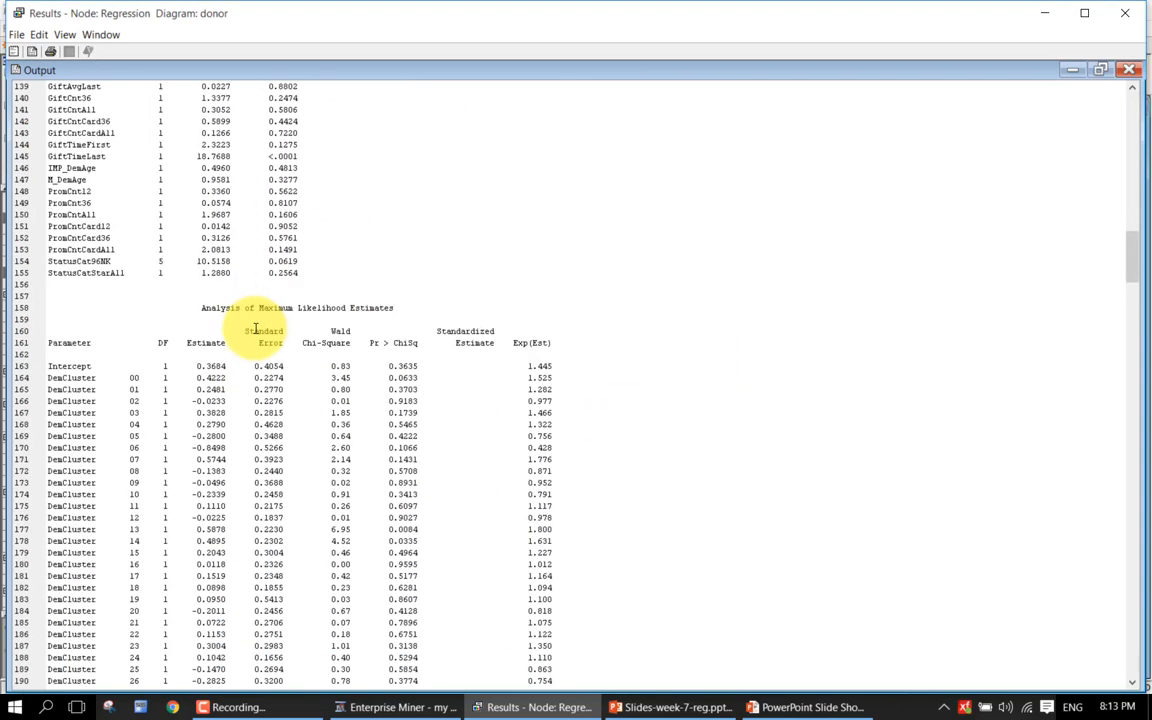
scroll(256, 328, "up", 4)
scroll(256, 328, "down", 8)
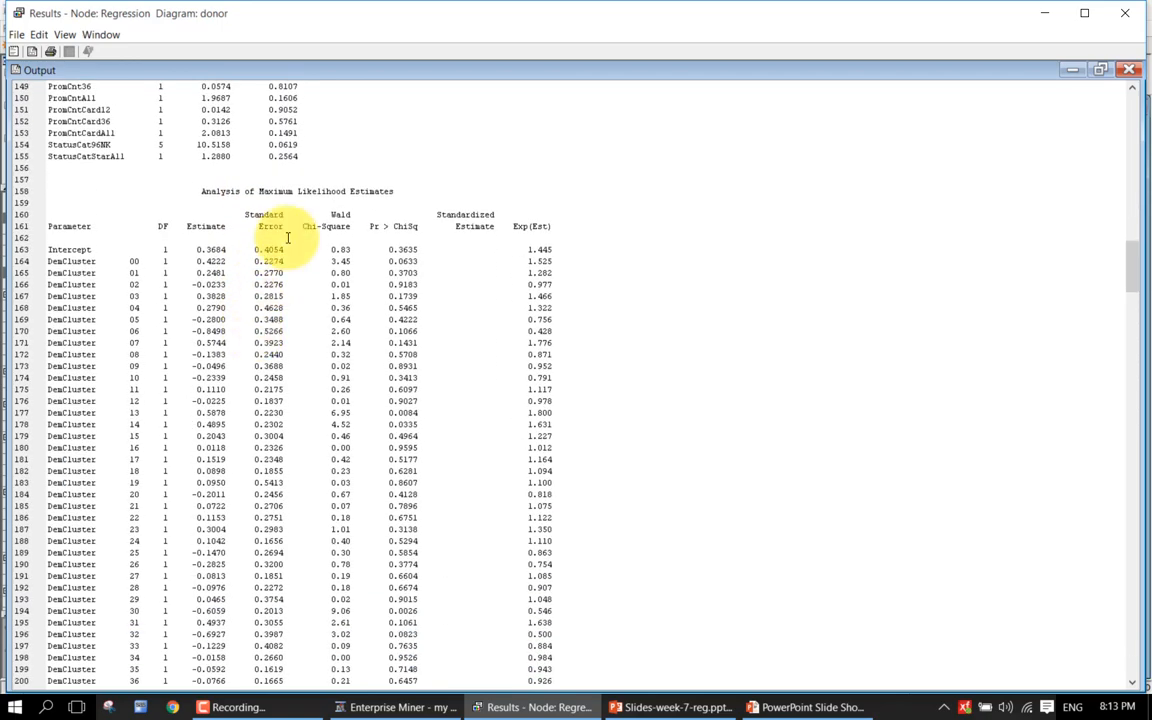
scroll(287, 237, "up", 14)
scroll(287, 237, "up", 4)
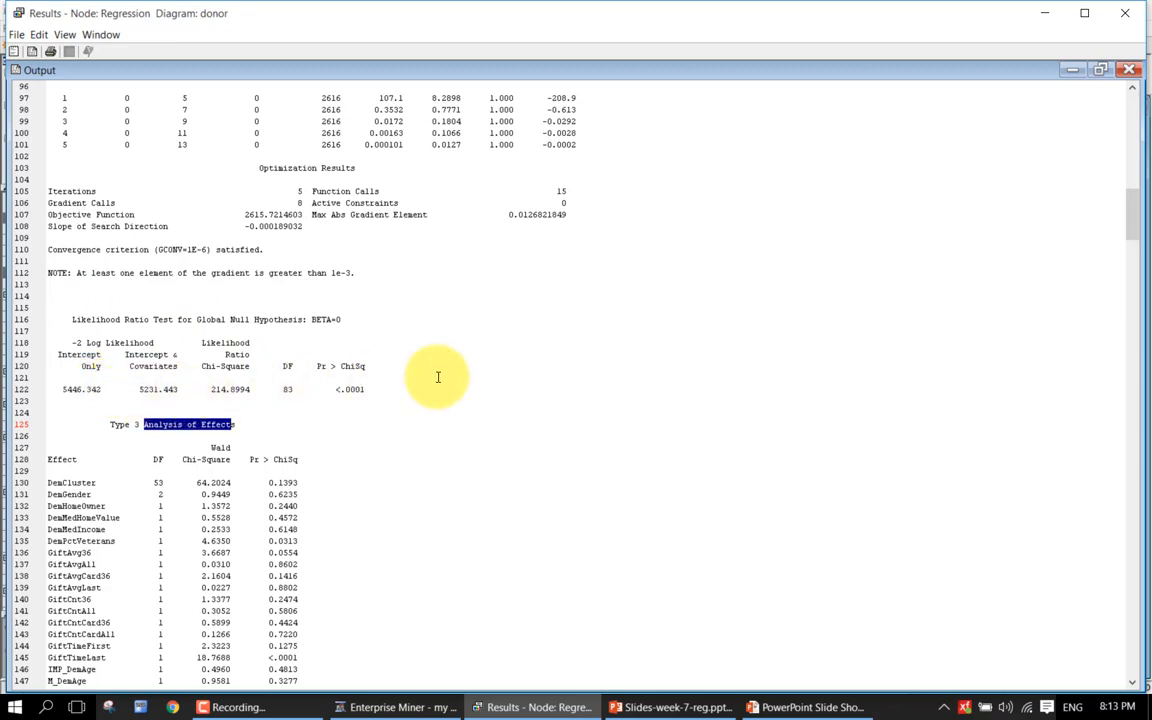
scroll(437, 376, "up", 4)
scroll(437, 376, "down", 1)
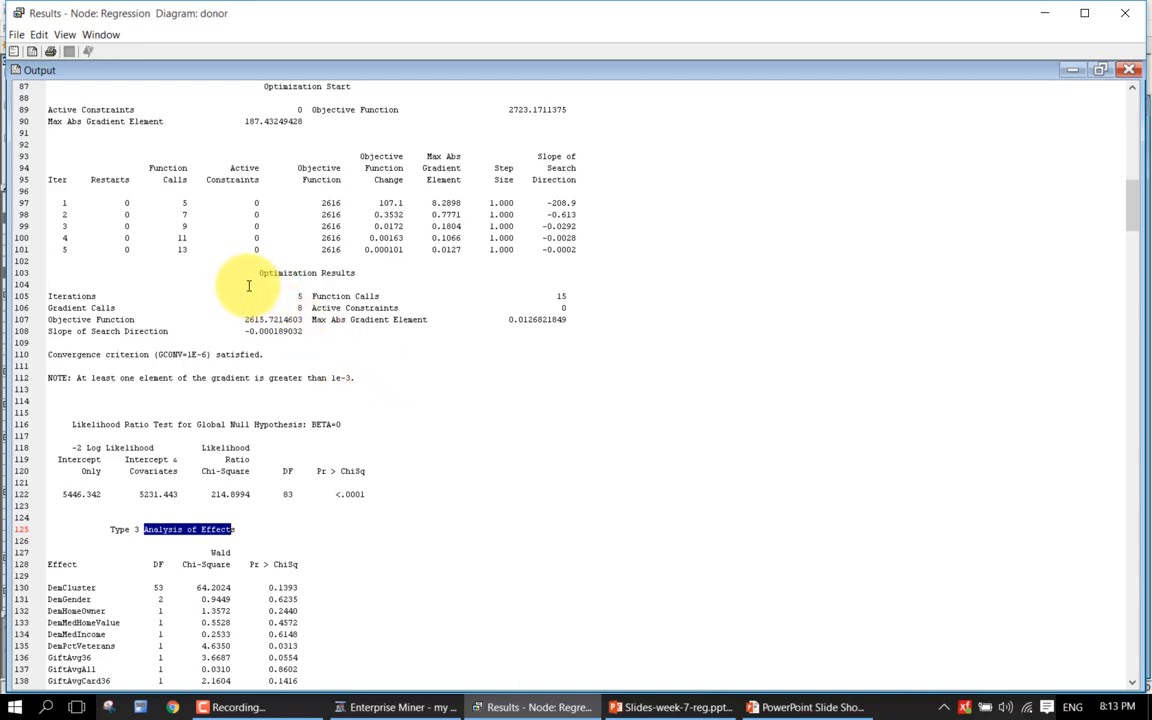
scroll(288, 262, "up", 3)
scroll(288, 262, "down", 8)
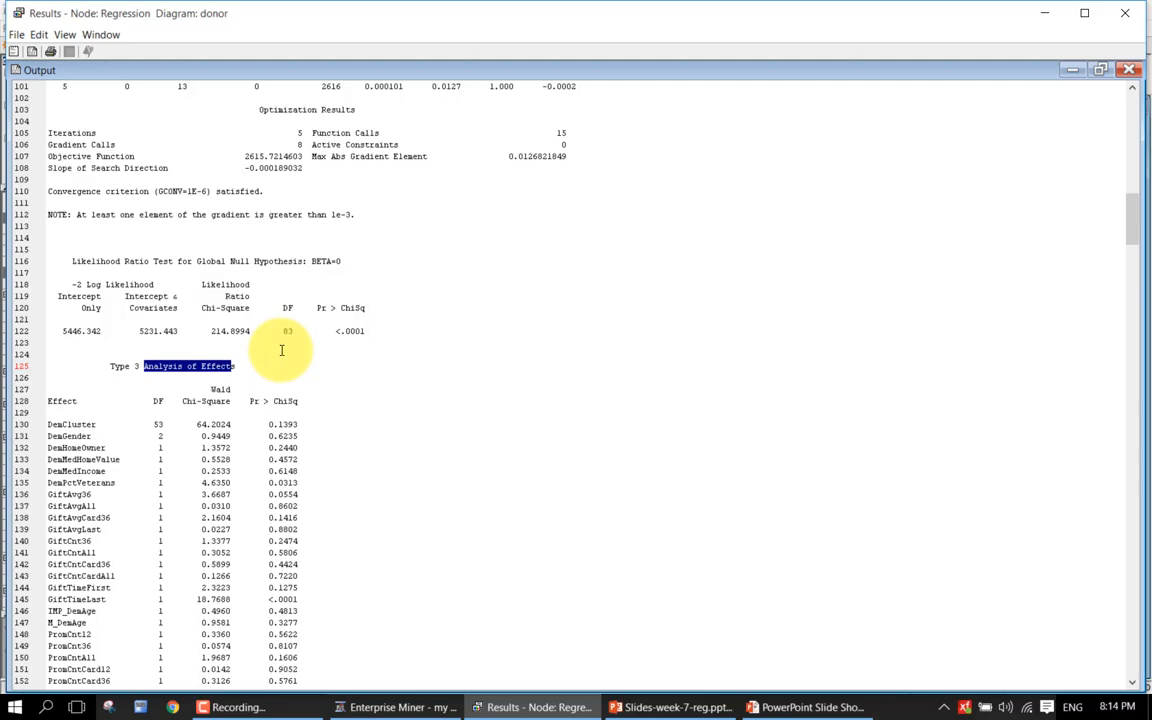
Highlight the Analysis of Maximum Likelihood Estimates heading, review the parameter estimates below it, and close the Regression results.
scroll(282, 350, "down", 15)
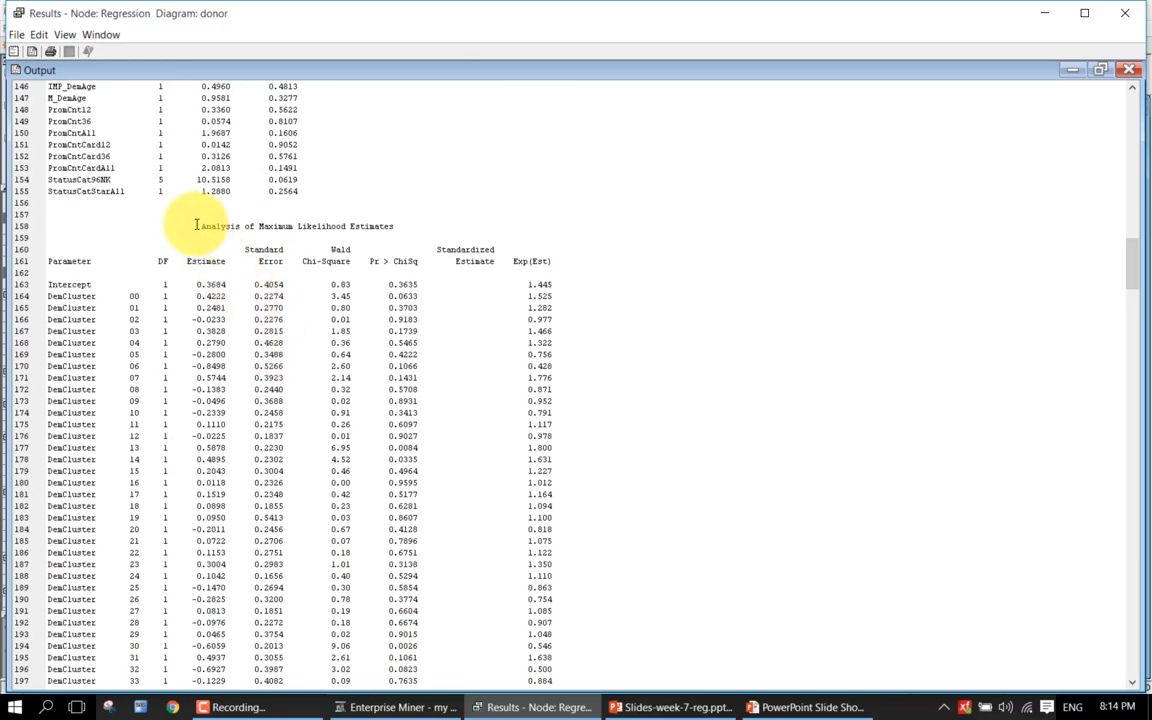
left_click_drag(201, 226, 393, 228)
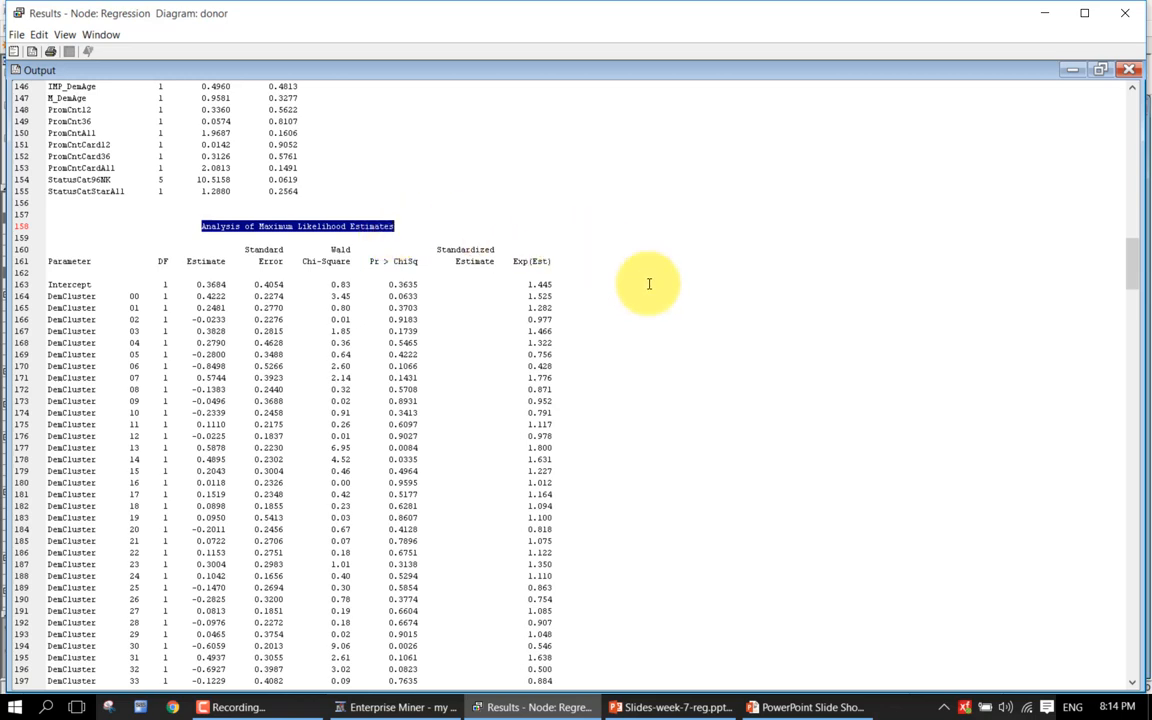
scroll(649, 284, "down", 4)
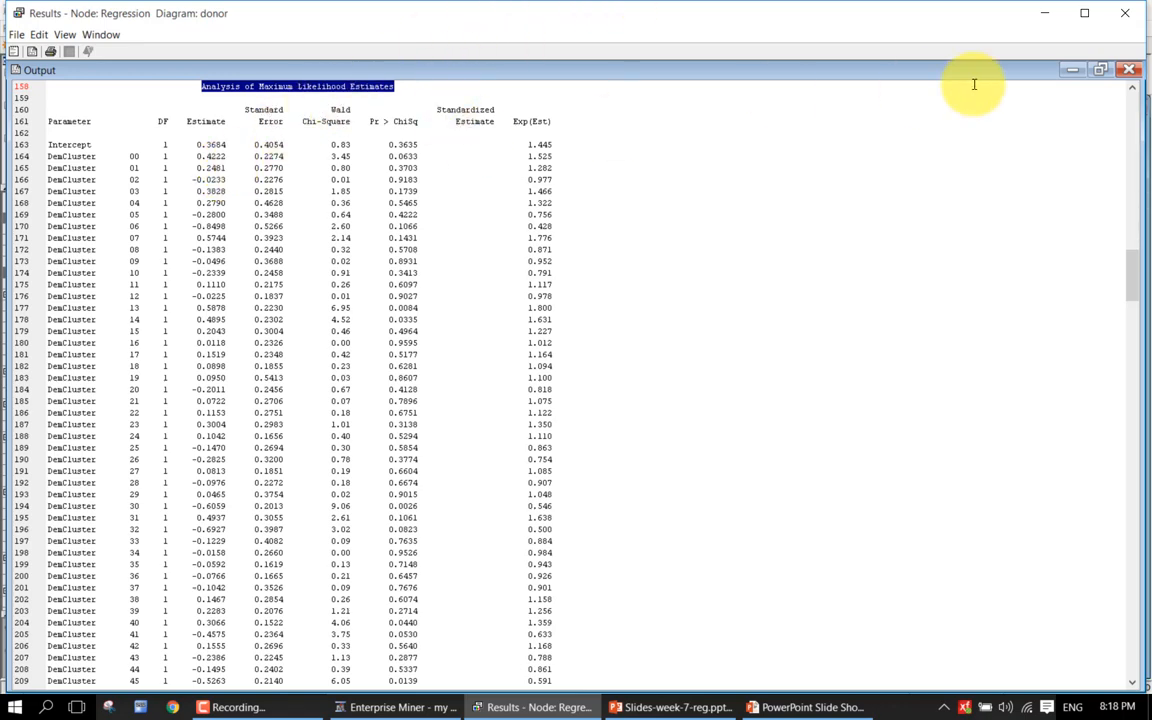
left_click(1124, 14)
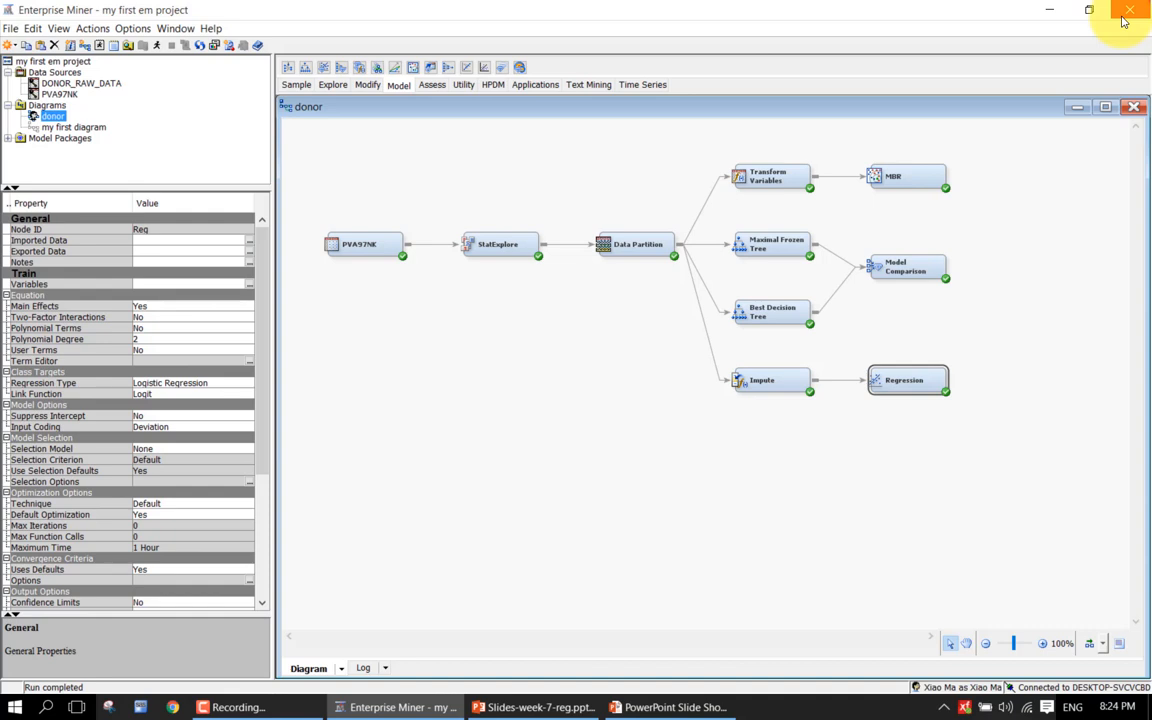
Add a second Regression node below the existing one in the donor diagram and connect the Impute node to it.
left_click(790, 506)
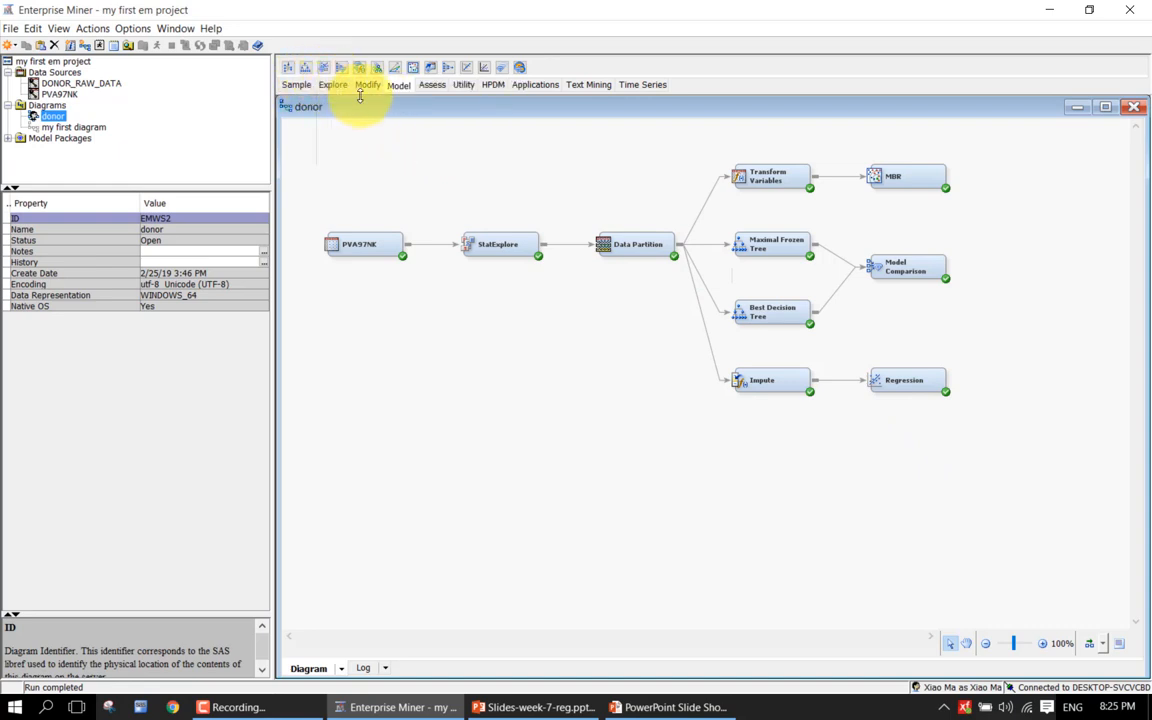
mouse_move(483, 70)
left_mouse_down()
mouse_move(874, 450)
mouse_move(872, 428)
left_mouse_up()
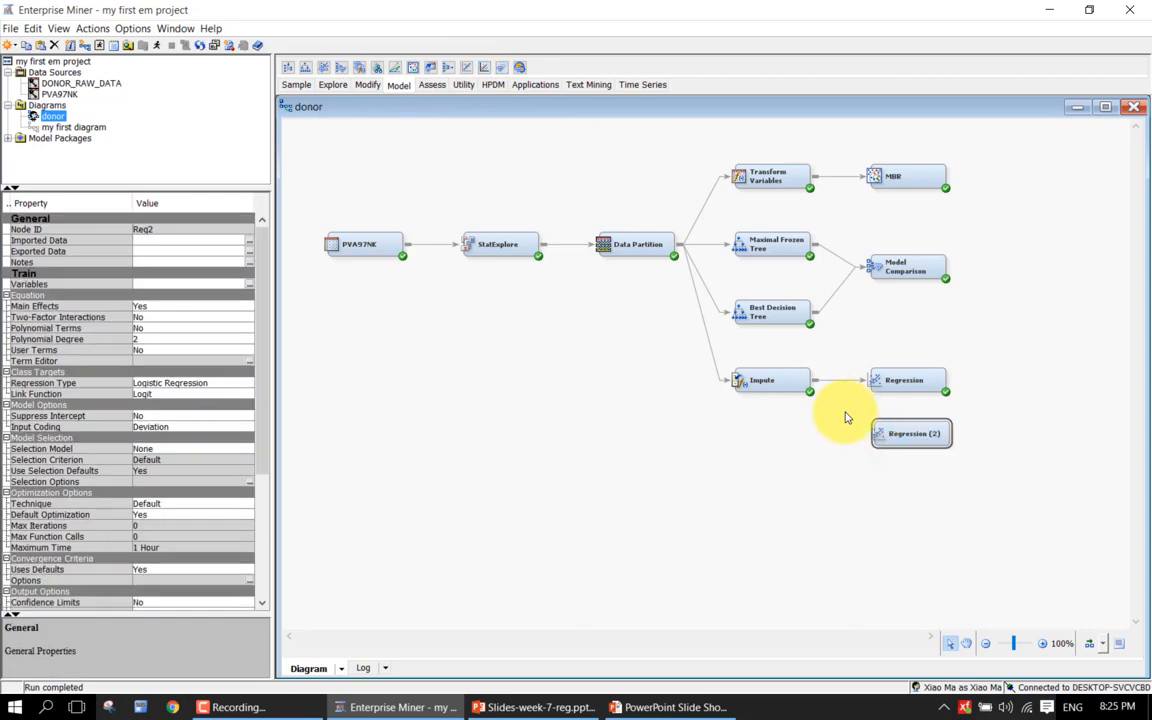
left_click_drag(812, 382, 895, 440)
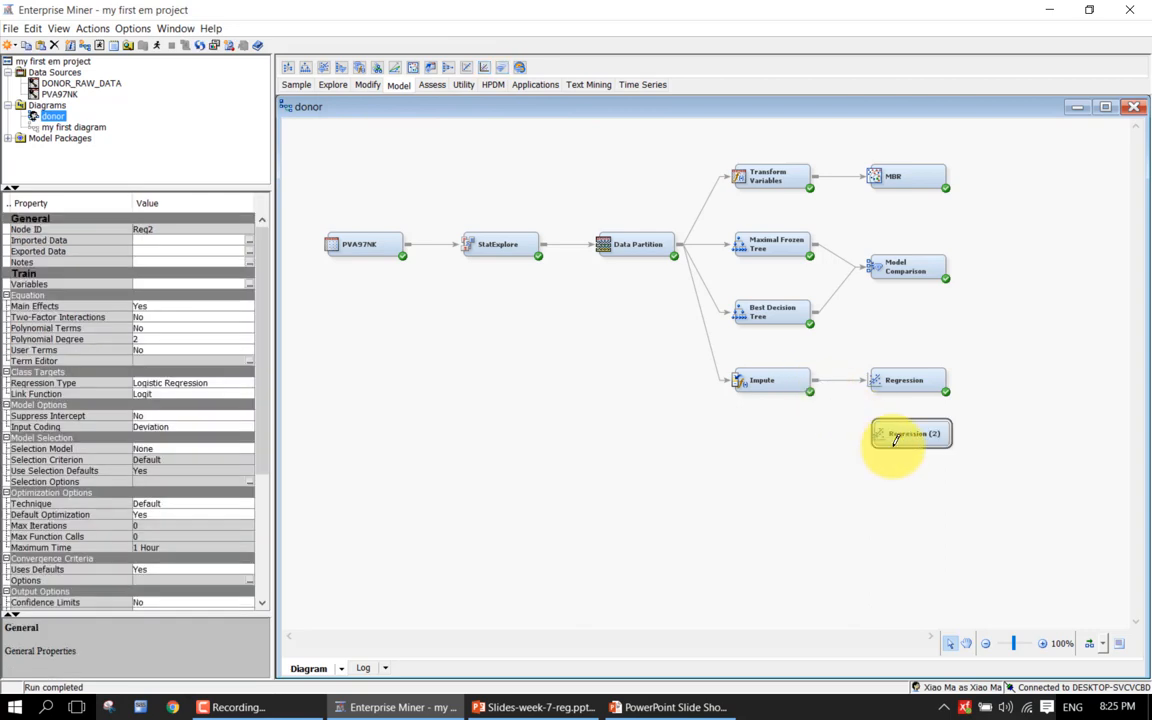
left_click_drag(838, 379, 905, 425)
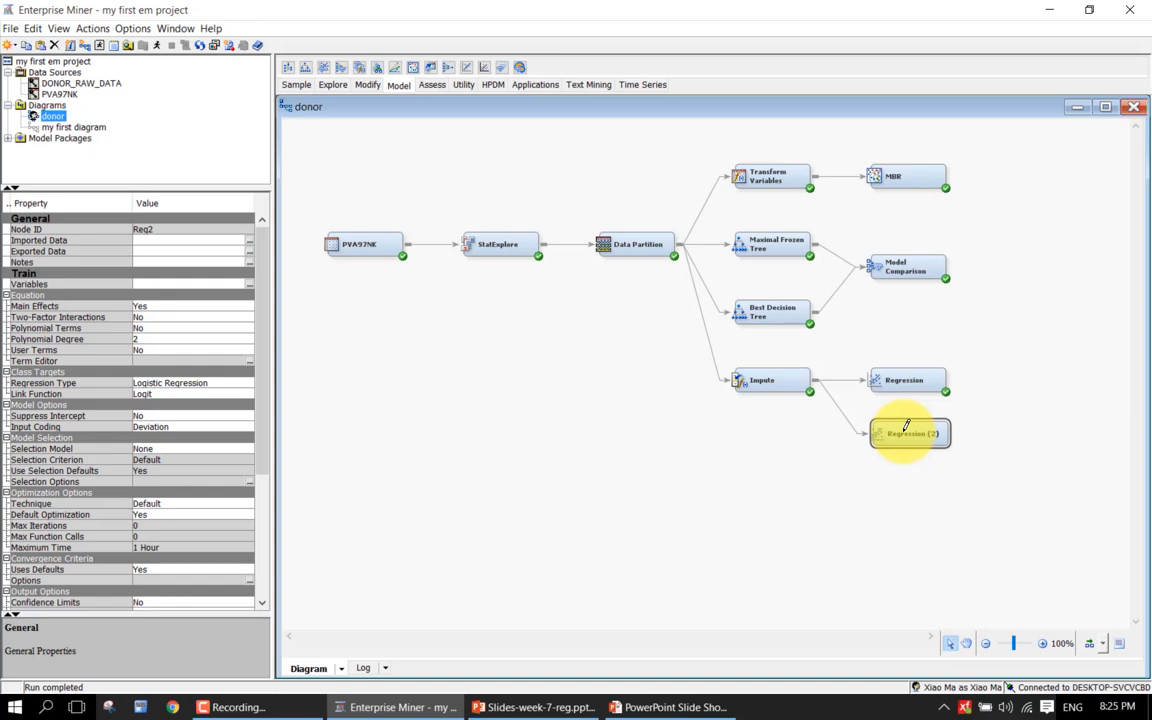
left_click_drag(906, 425, 908, 428)
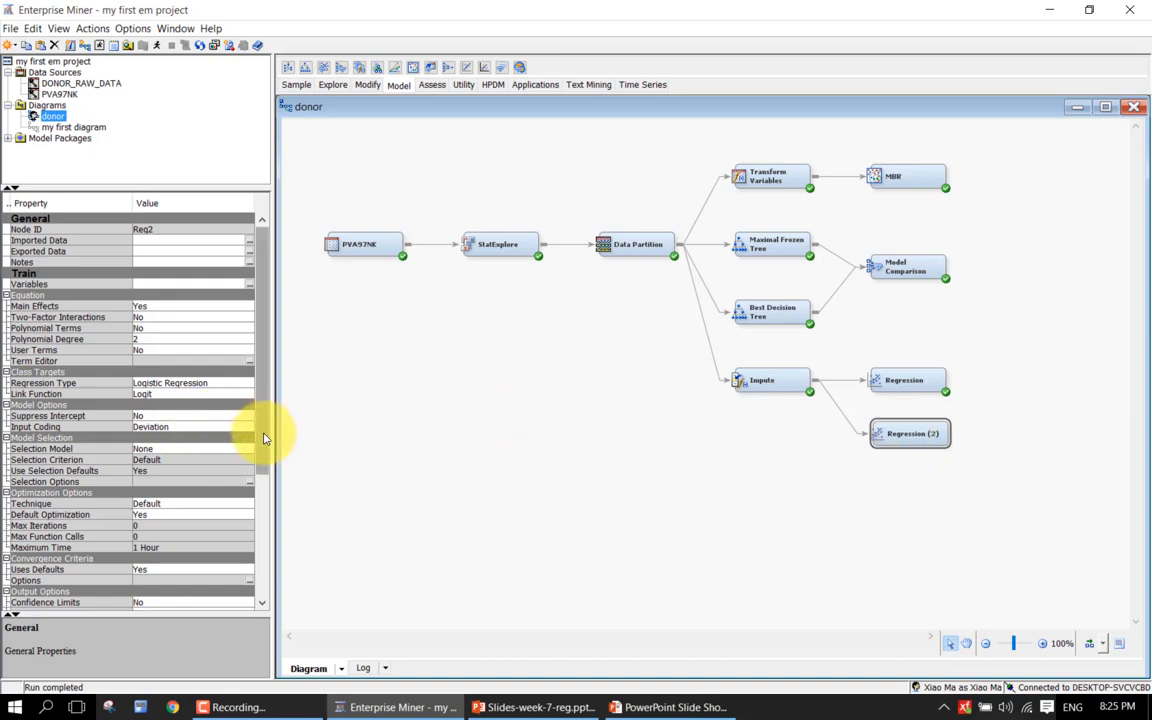
Set the second Regression node's selection model to Stepwise and check its selection criterion property.
mouse_move(270, 437)
left_mouse_down()
mouse_move(270, 540)
mouse_move(278, 429)
left_mouse_up()
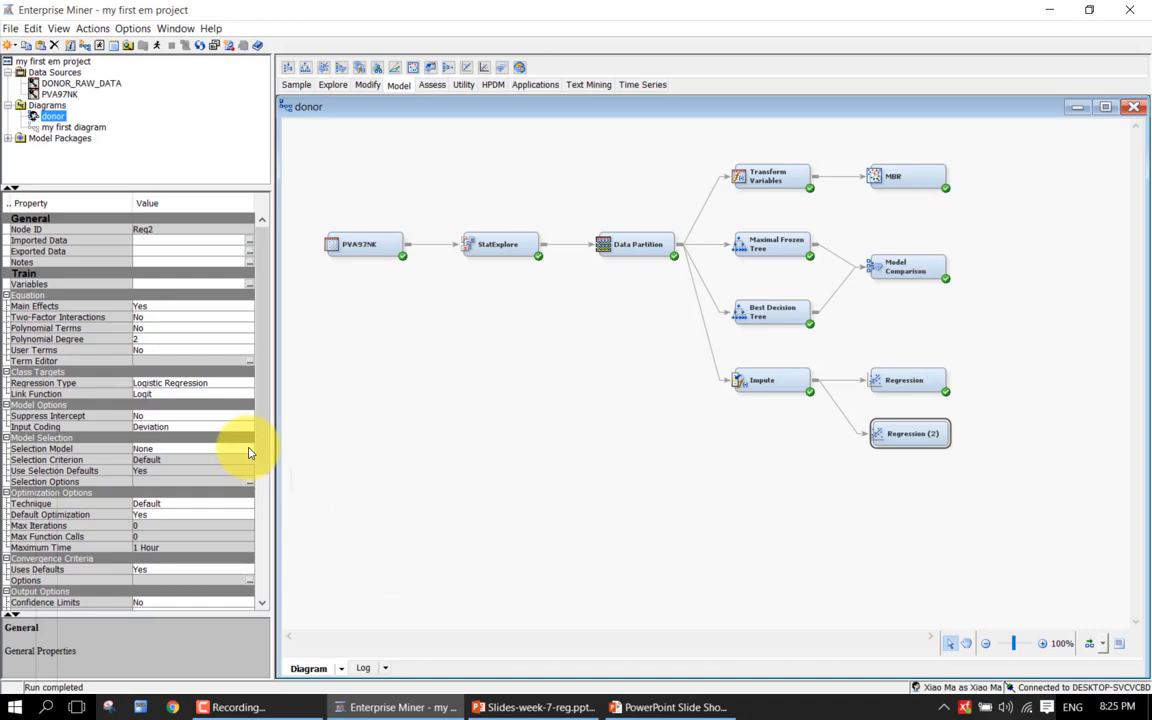
left_click(249, 449)
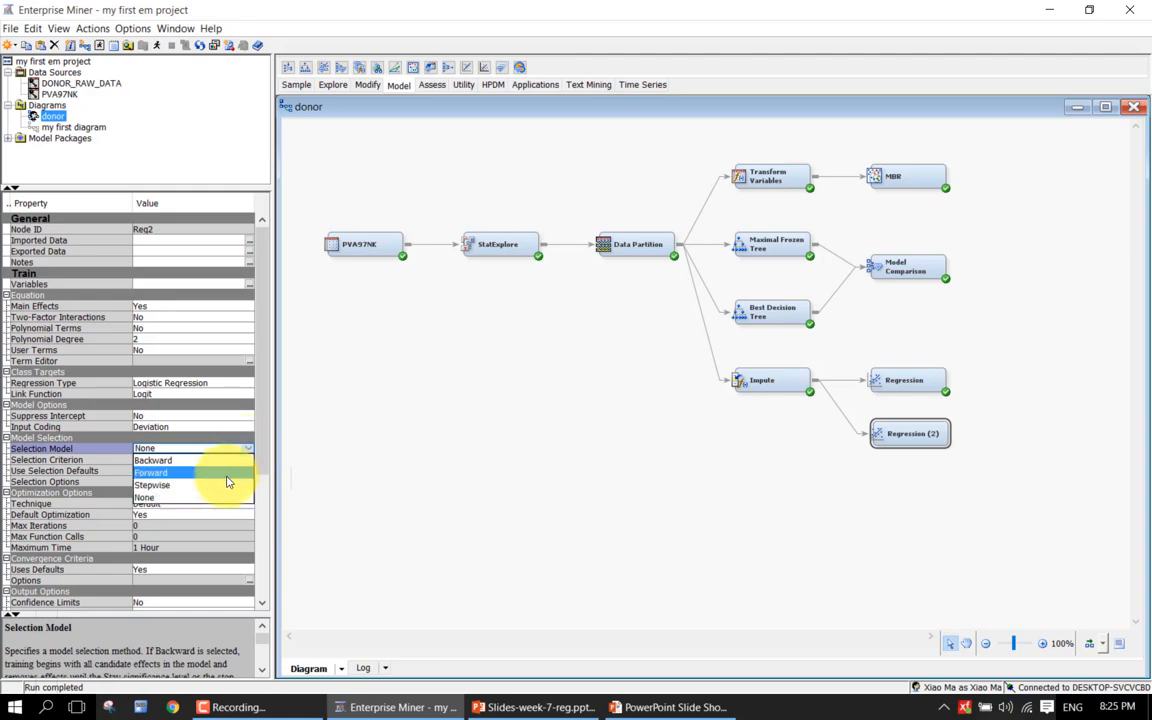
left_click(226, 486)
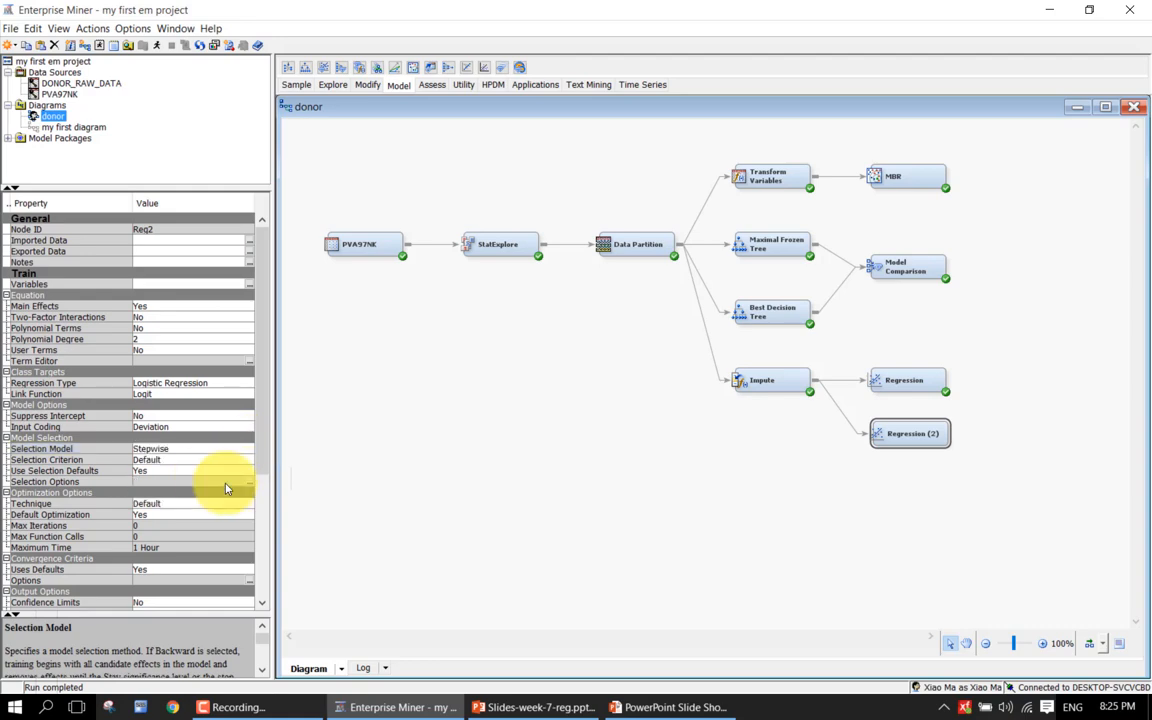
left_click(106, 460)
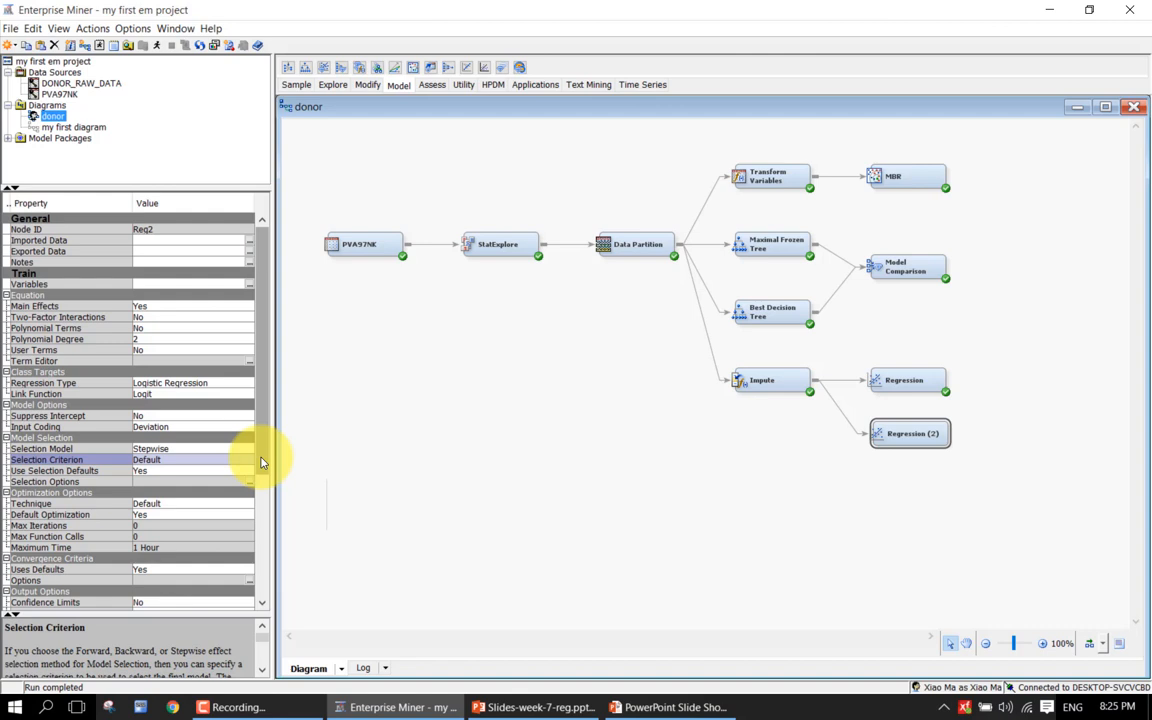
right_click(887, 433)
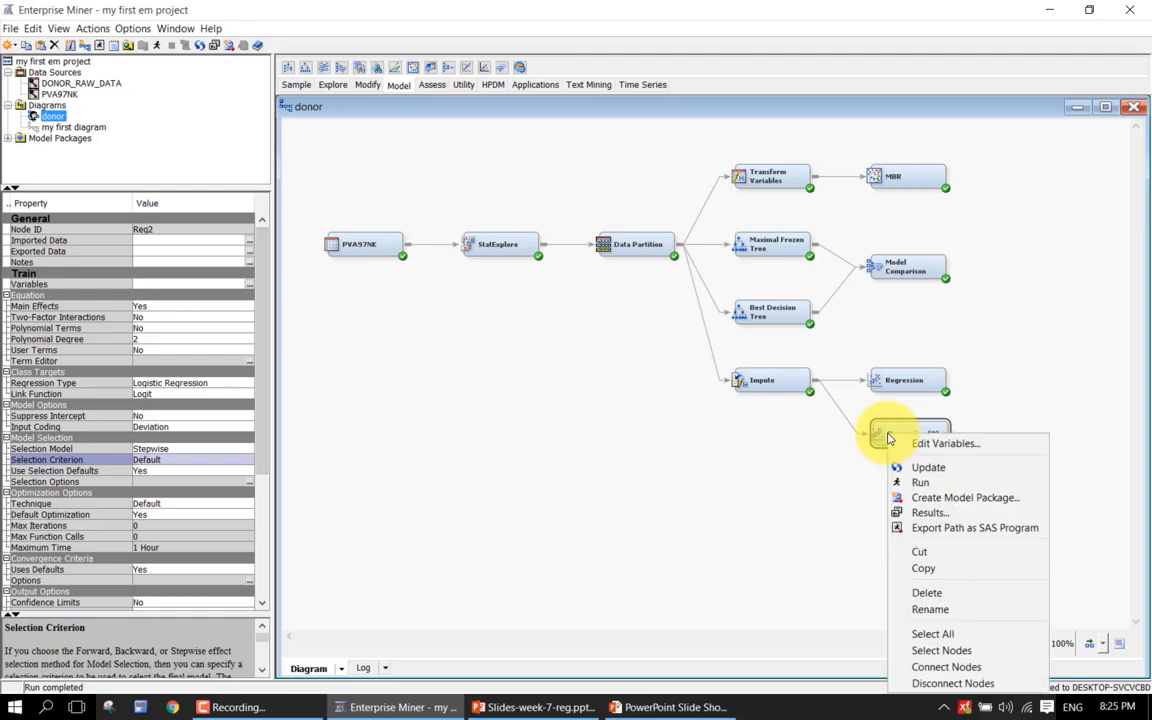
left_click(930, 513)
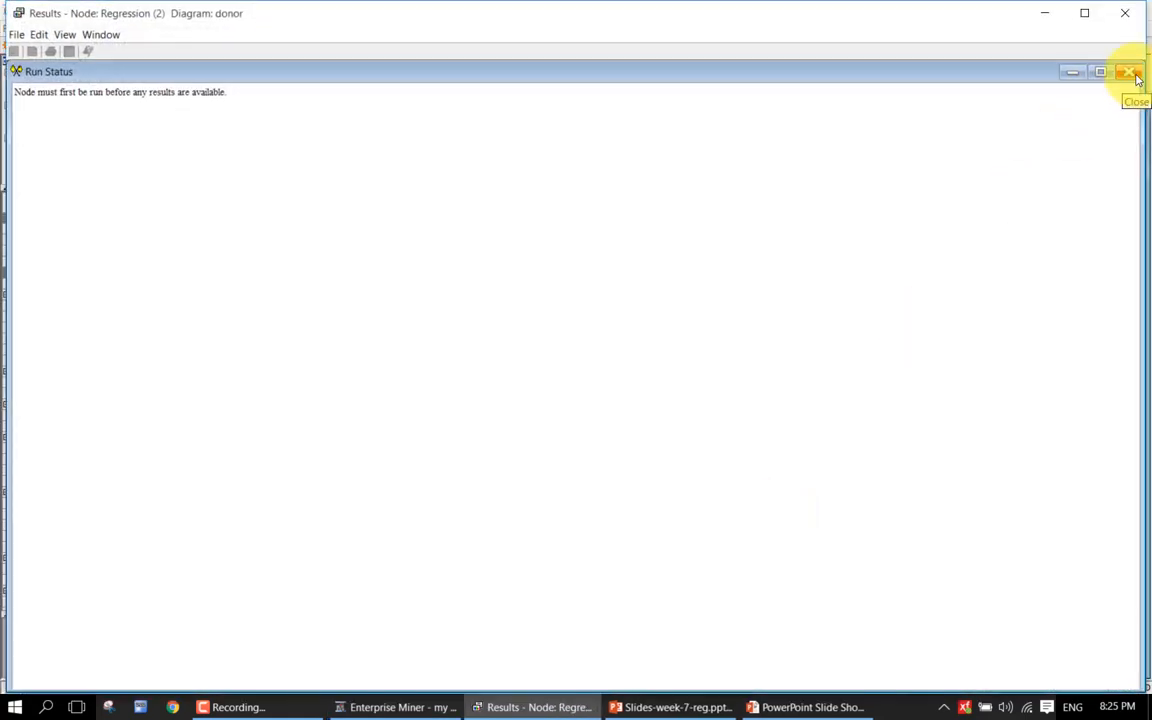
left_click(1124, 15)
Rename the second Regression node as Stepwise Reg.
right_click(892, 432)
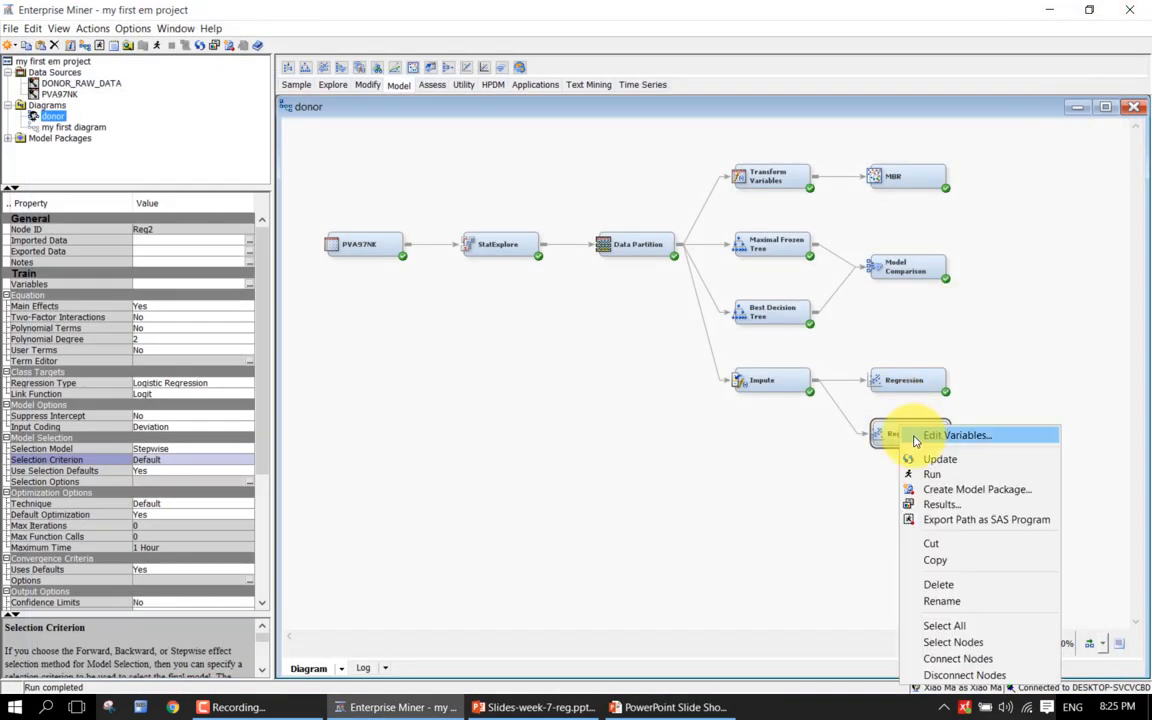
left_click(941, 600)
type("S")
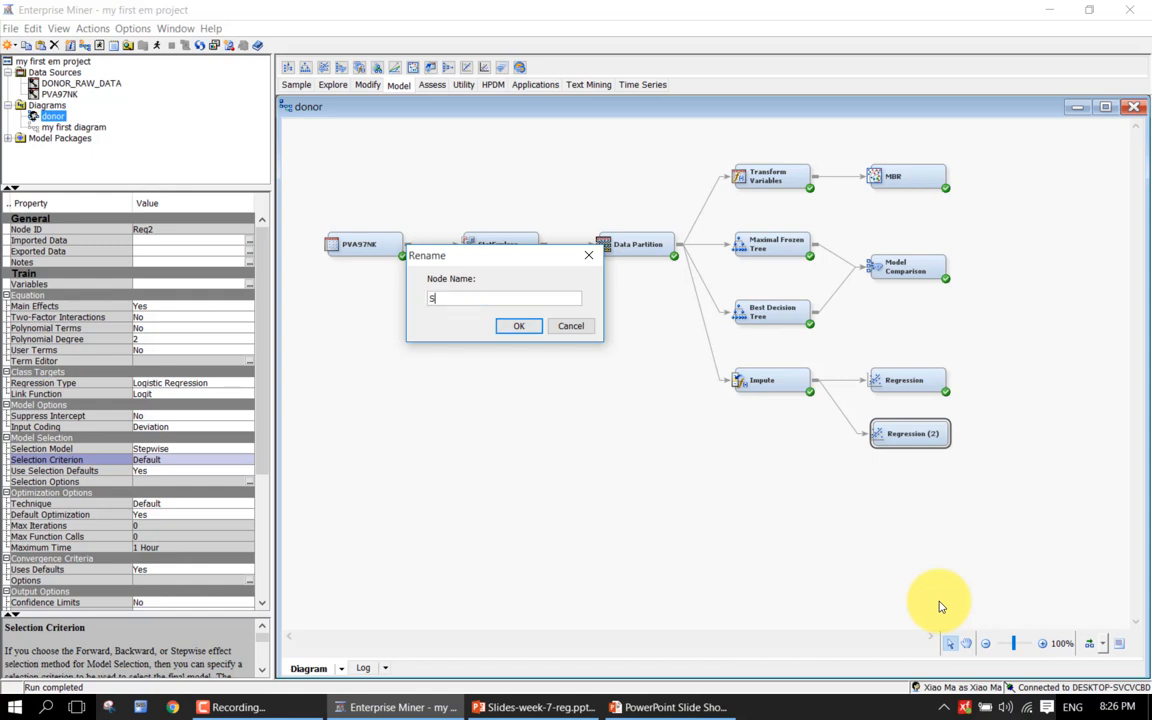
type("tepwise Reg")
left_click(525, 328)
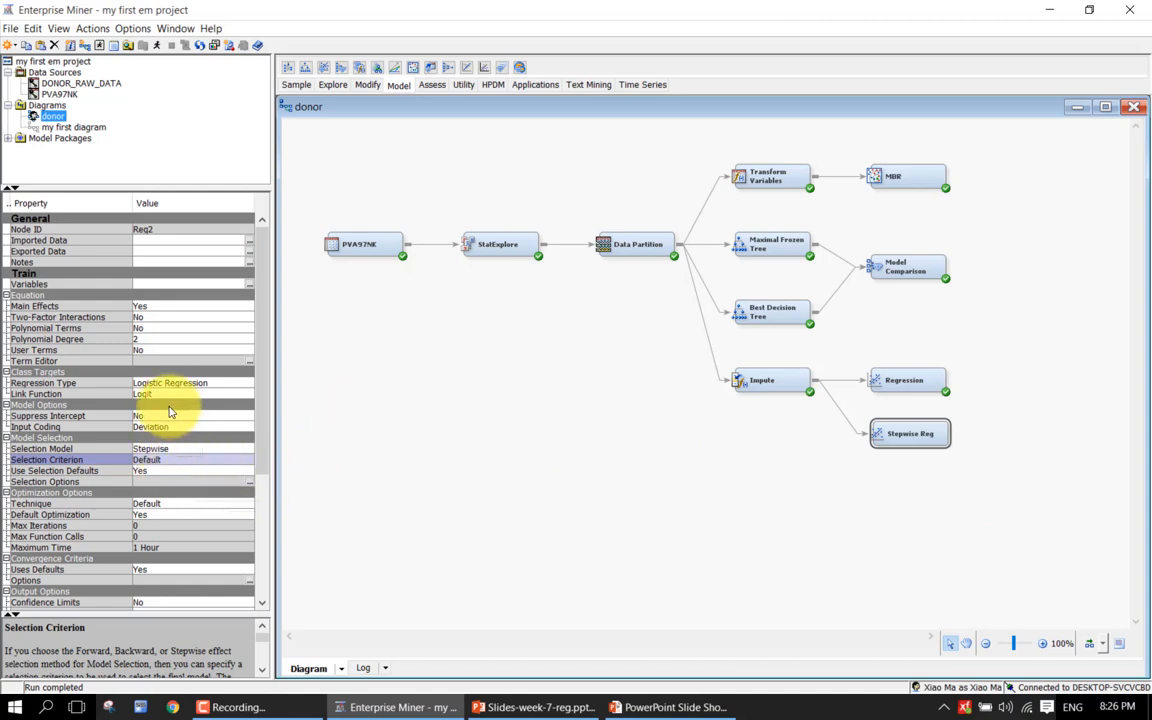
left_click(195, 509)
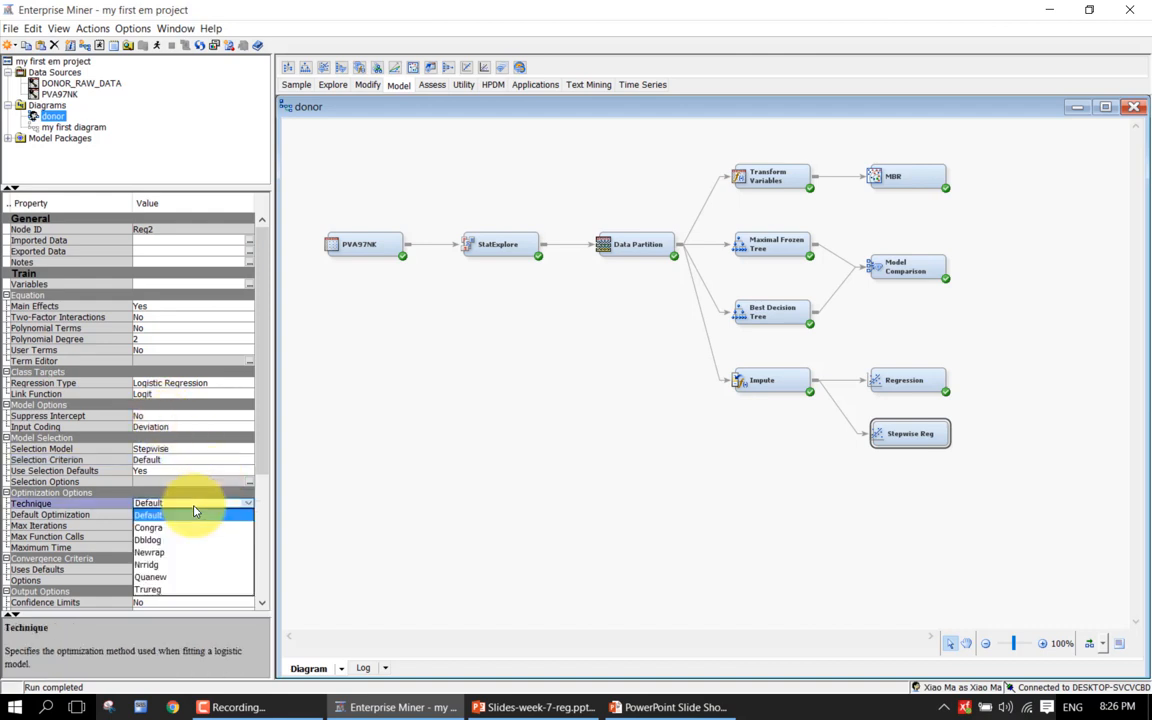
left_click(194, 509)
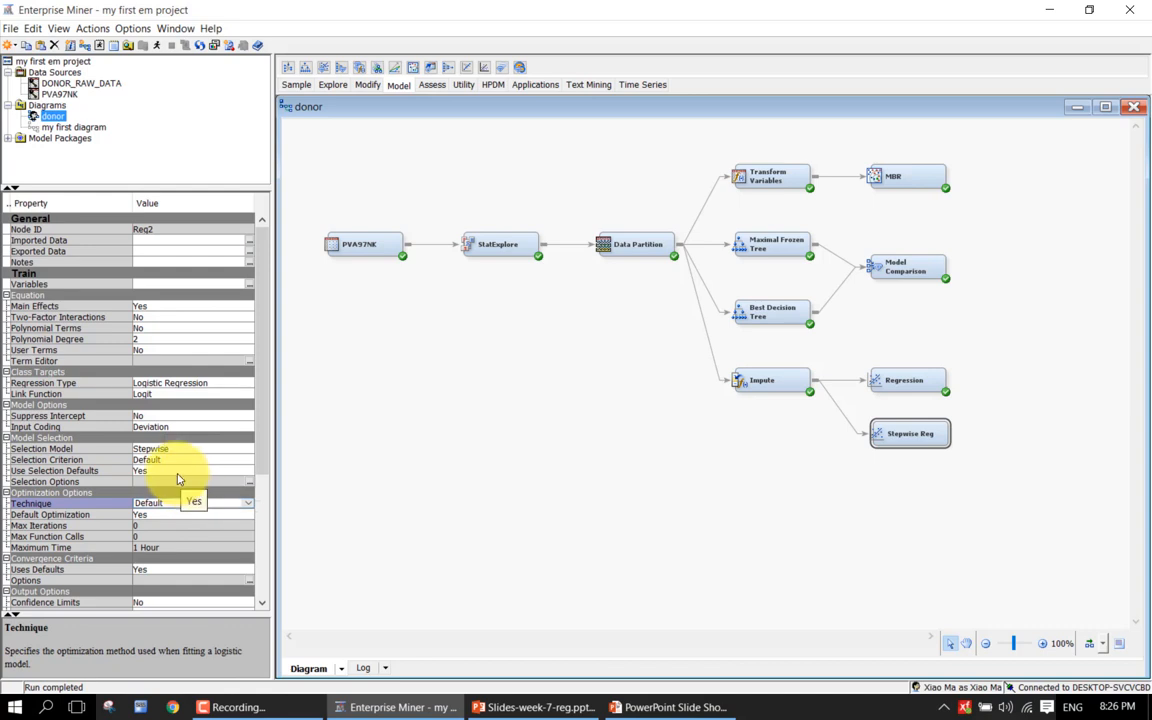
Check the Use Selection Defaults property of the Stepwise Reg node, run the node and open its results.
left_click(170, 470)
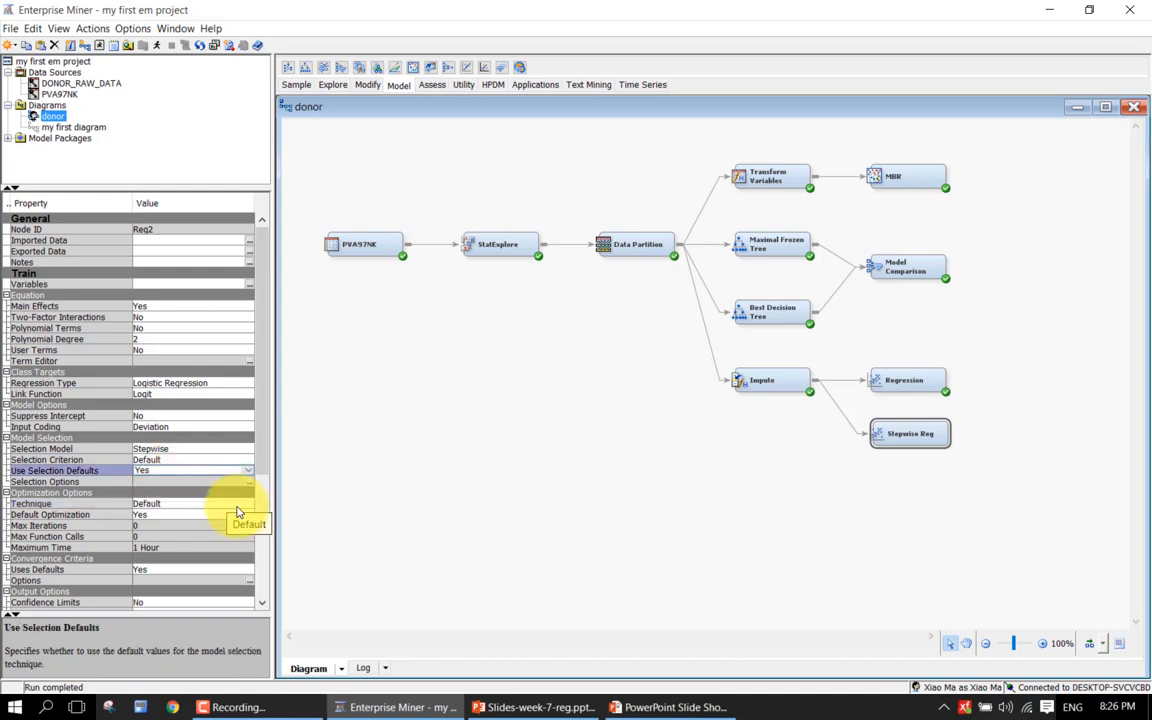
left_click_drag(265, 455, 266, 493)
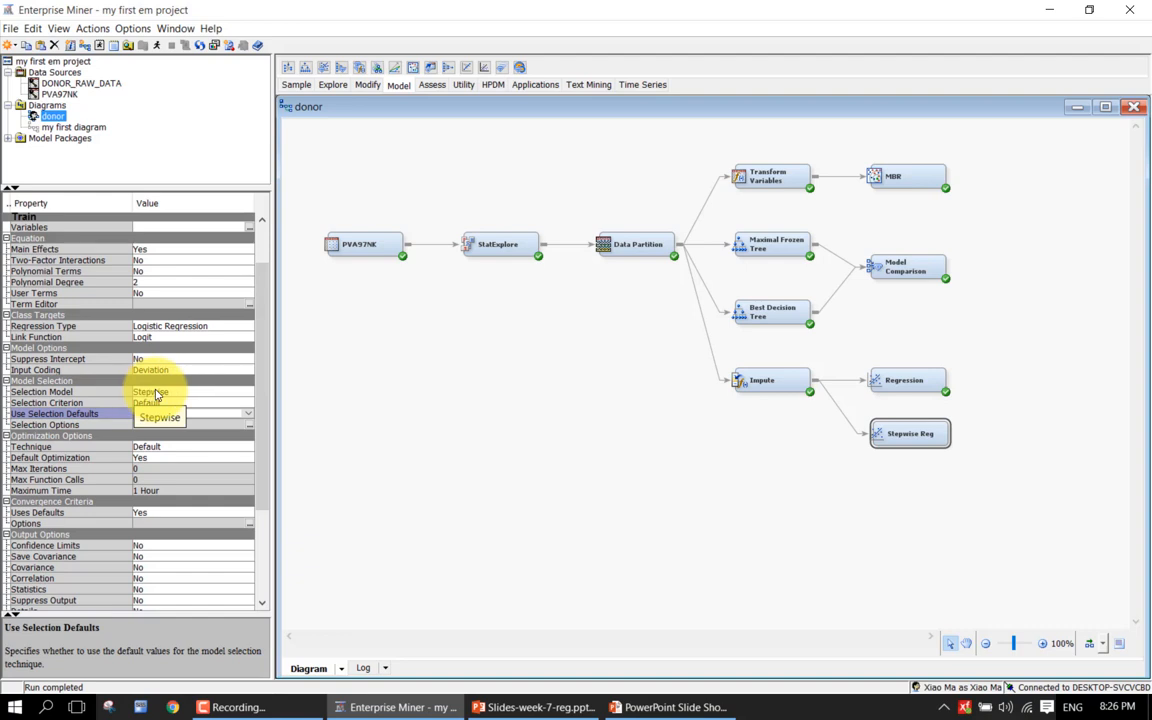
right_click(901, 438)
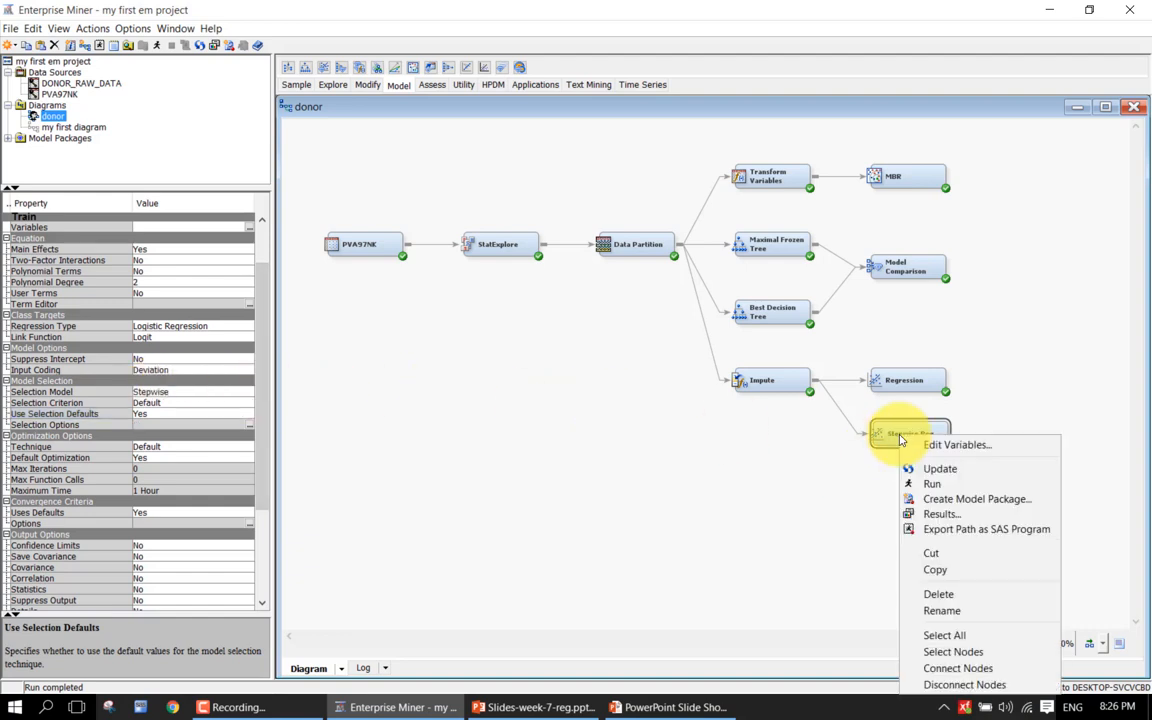
left_click(926, 483)
left_click(696, 421)
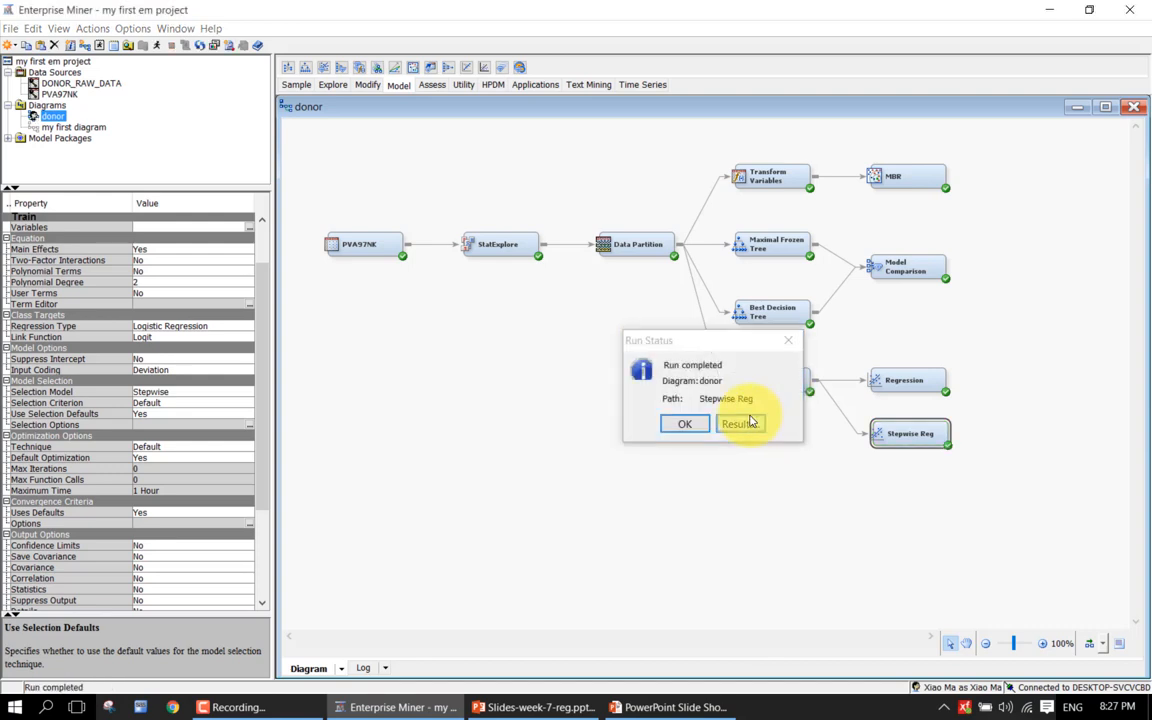
left_click(752, 421)
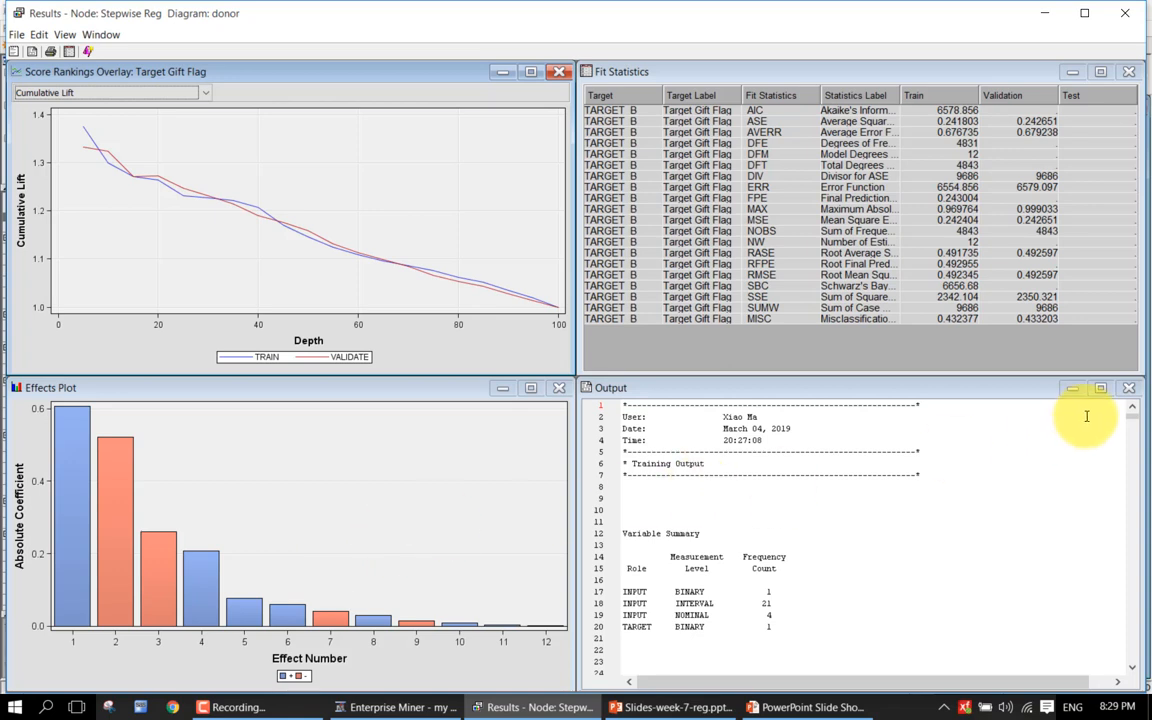
Maximize the Output window of the Stepwise Reg results, look through it to the end and return to its beginning.
left_click(1100, 387)
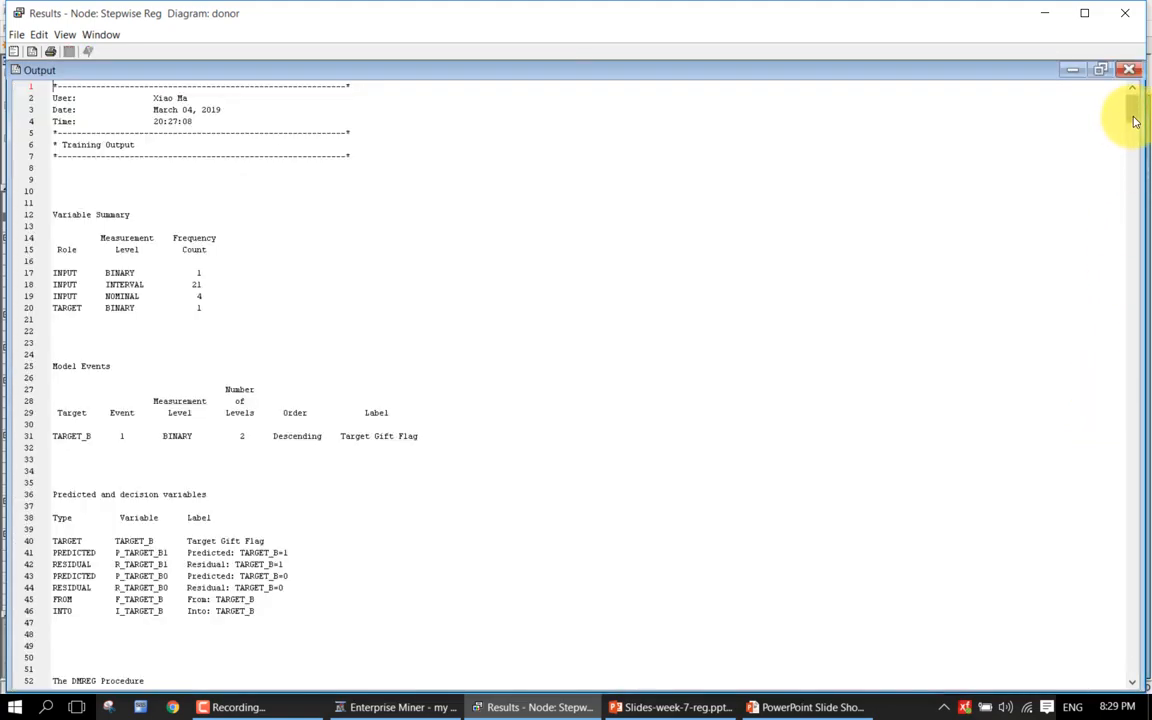
left_click_drag(1135, 120, 1106, 646)
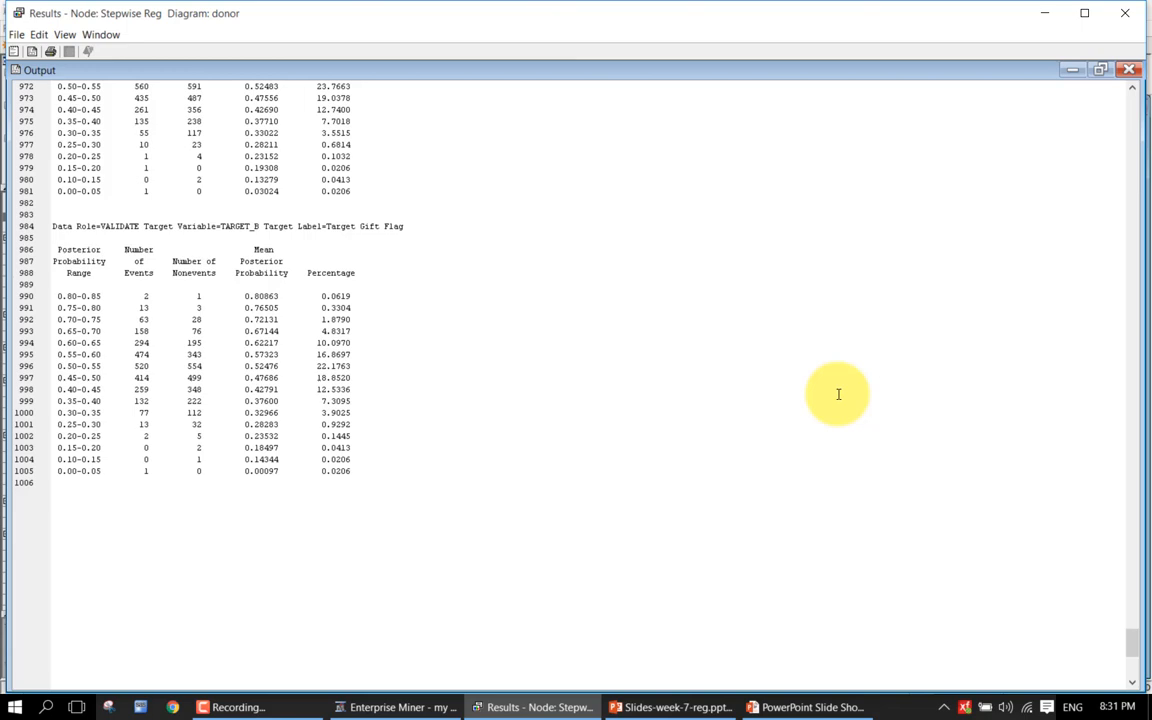
left_click(736, 372)
key("ctrl+Home")
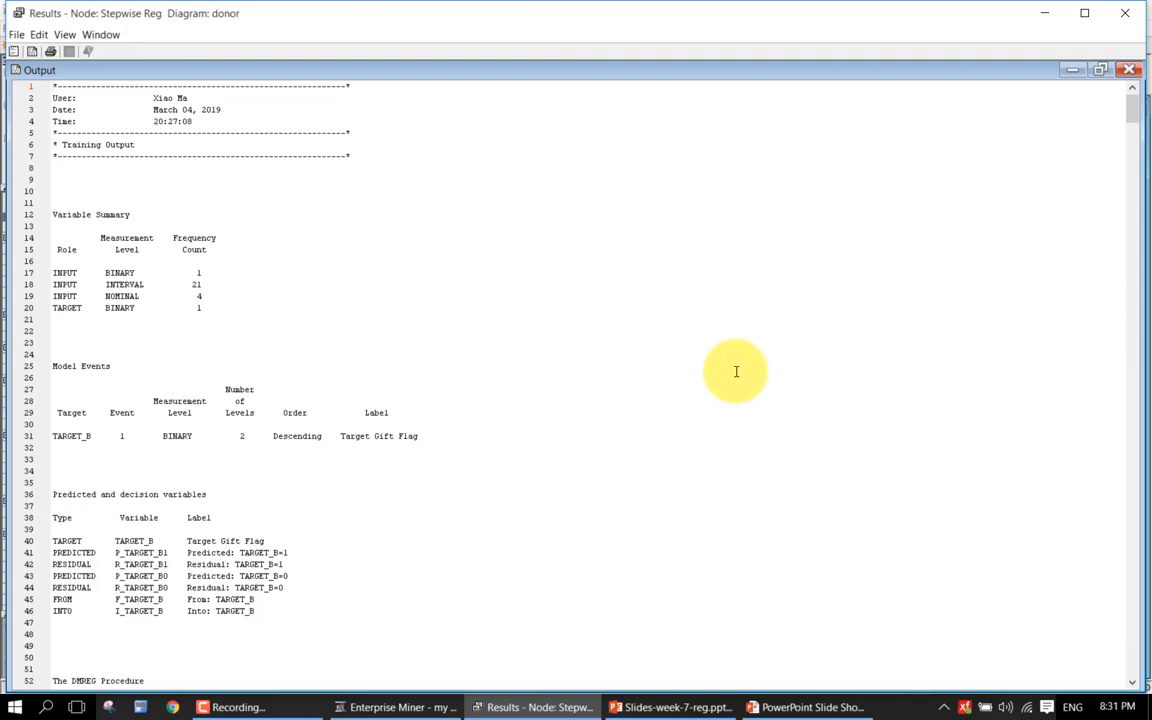
Search the output for "analysis of maximum" from its beginning.
key("ctrl+f")
key("End")
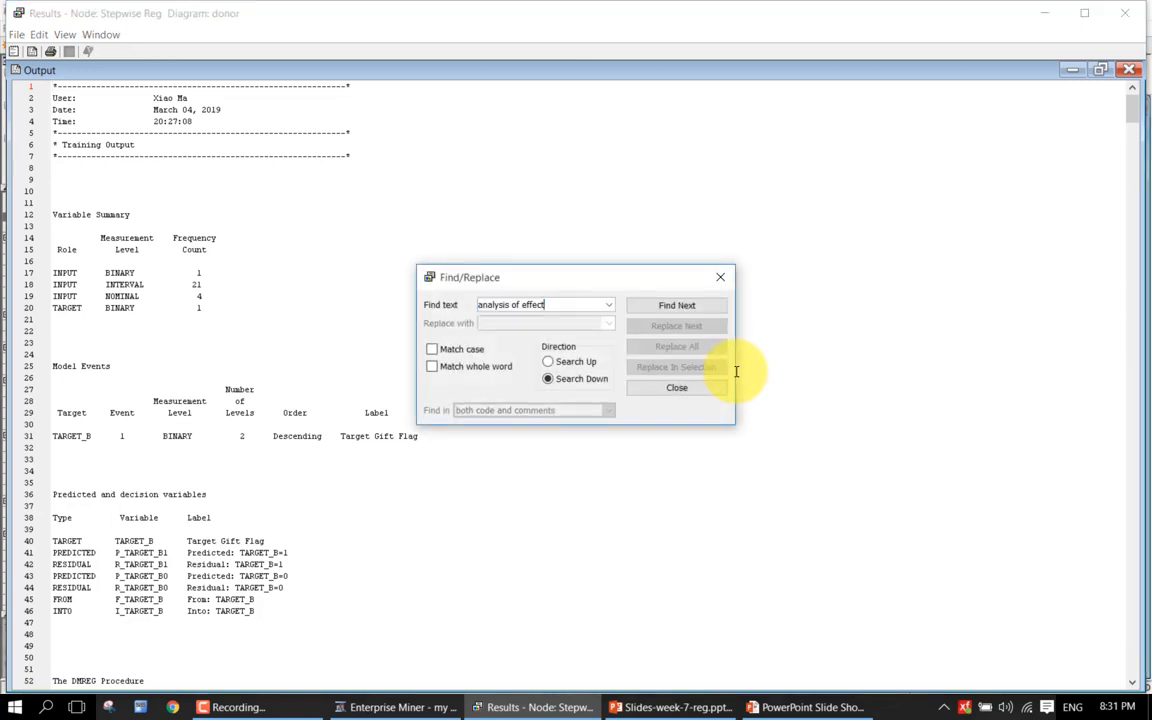
key("BackSpace")
key("BackSpace")
key("BackSpace")
key("BackSpace")
key("BackSpace")
key("BackSpace")
type("maximum")
key("Return")
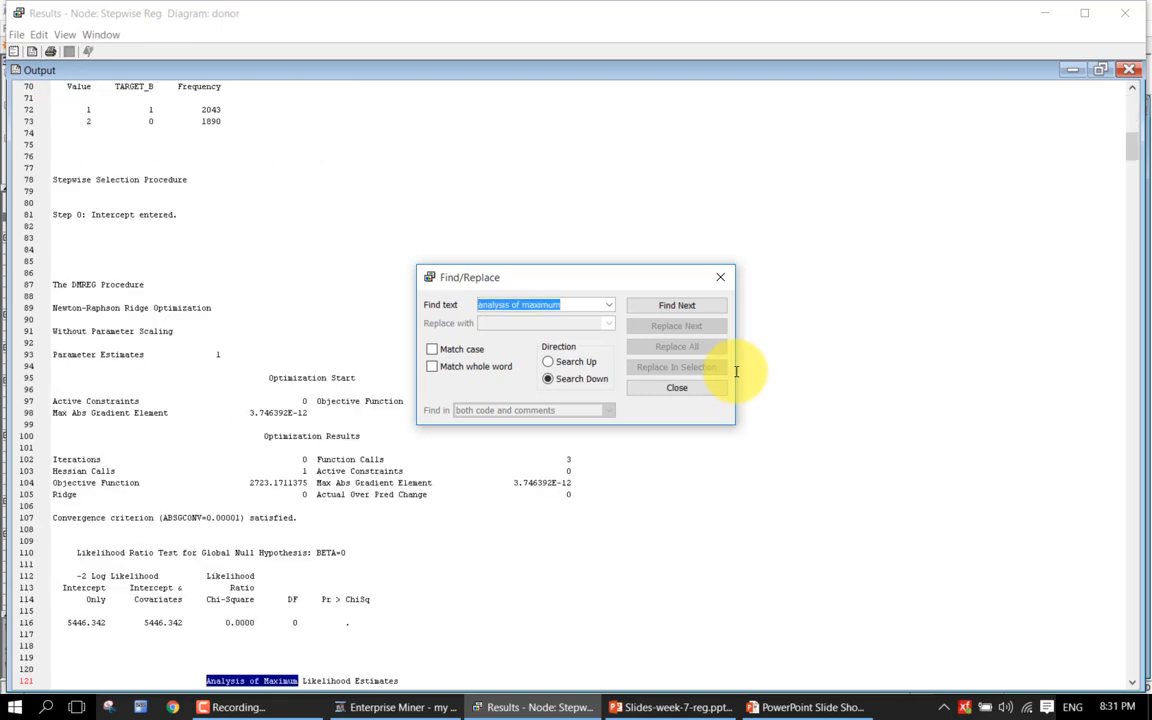
Step down through the successive matches to the final model's Analysis of Maximum Likelihood Estimates table.
key("Return")
key("Return")
key("Return")
key("Return")
key("Return")
key("Return")
key("Return")
key("Return")
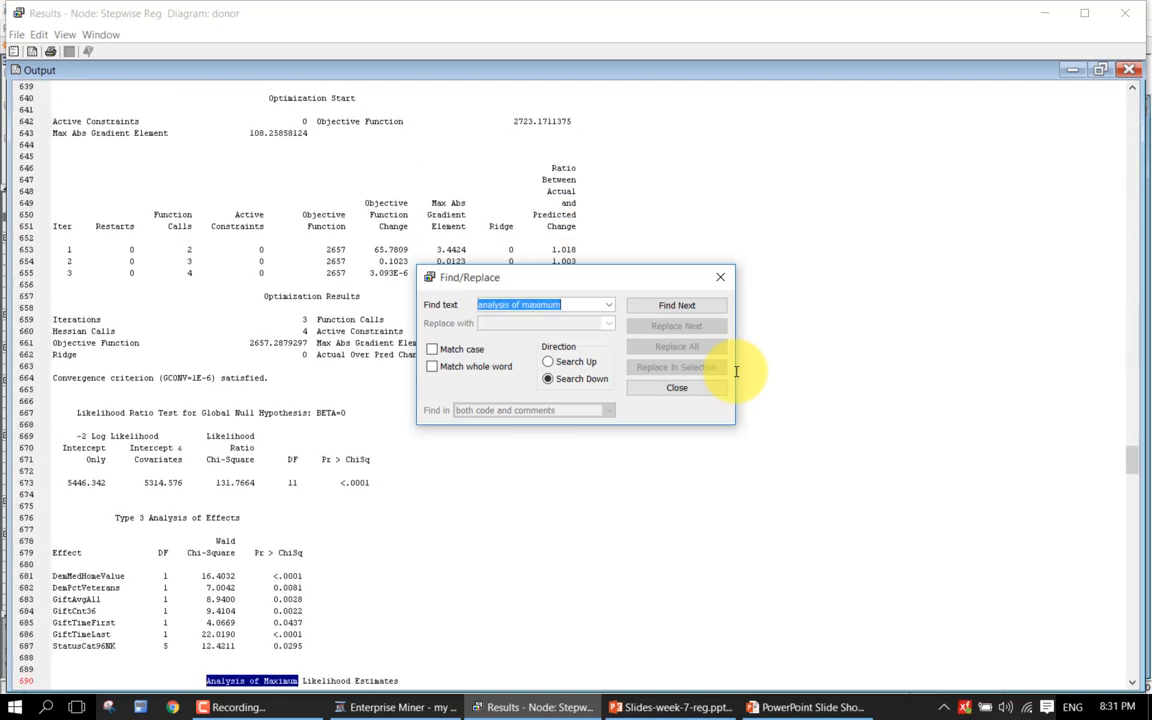
key("Return")
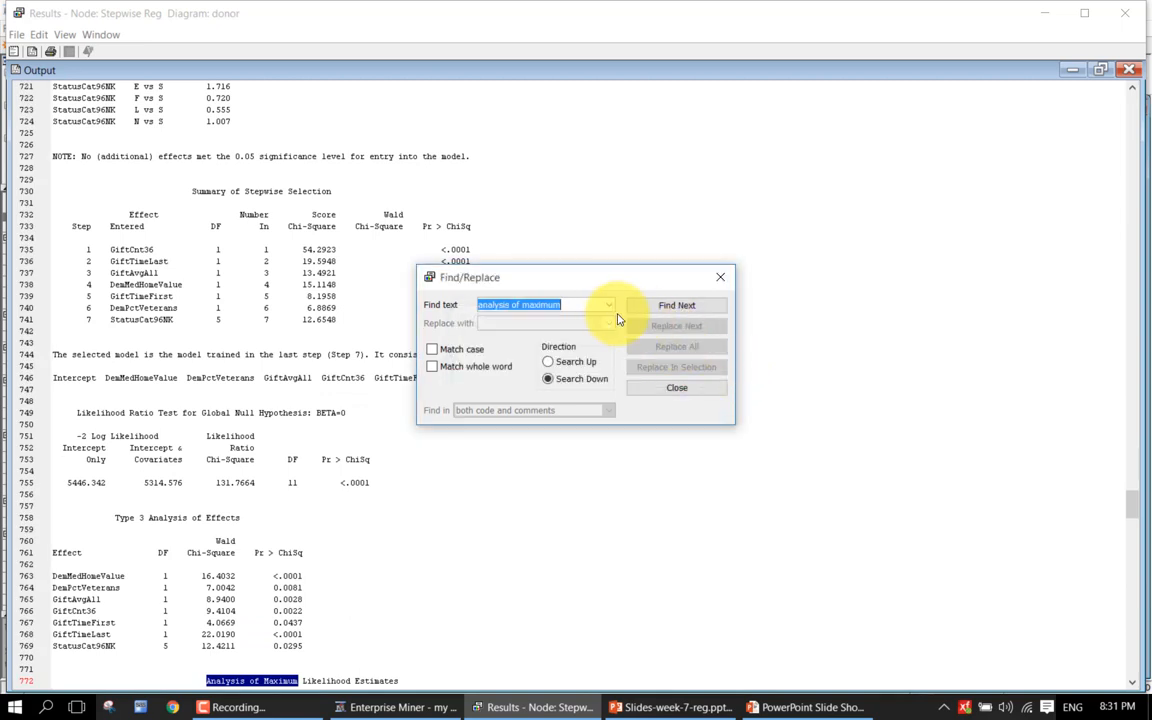
Search upward through the earlier matches, continue round to the last one and view the final model's parameter estimates.
left_click(568, 362)
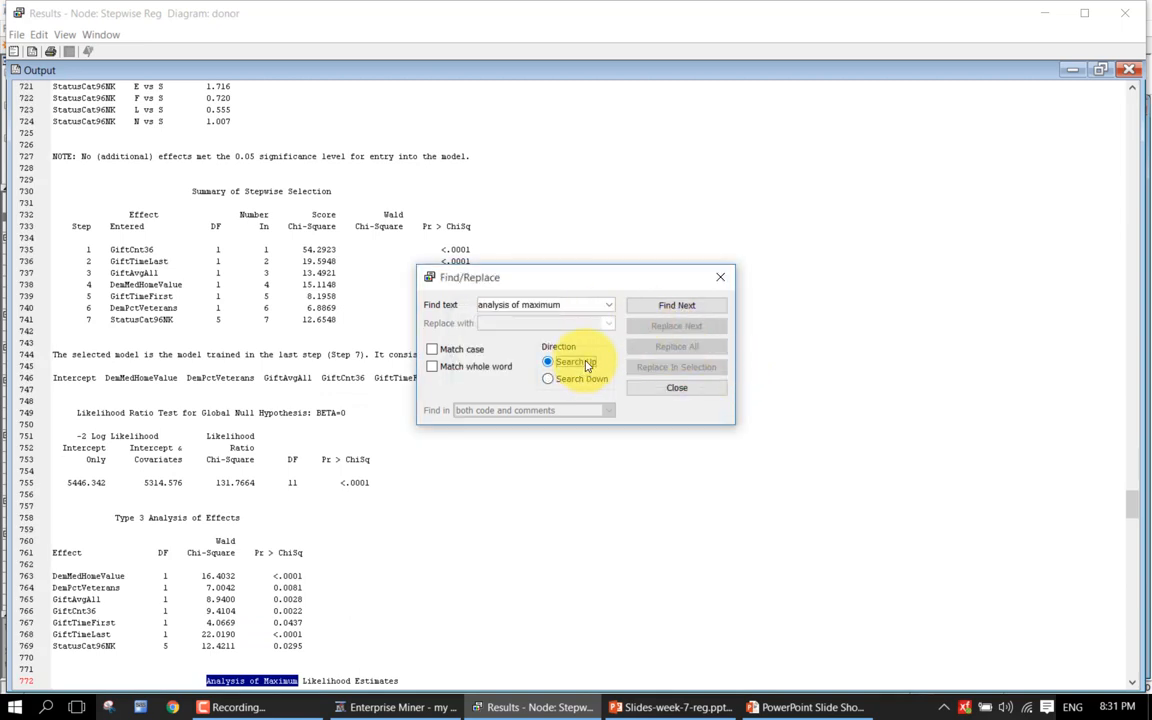
left_click(676, 305)
left_click(676, 305)
left_click(676, 305)
left_click(649, 306)
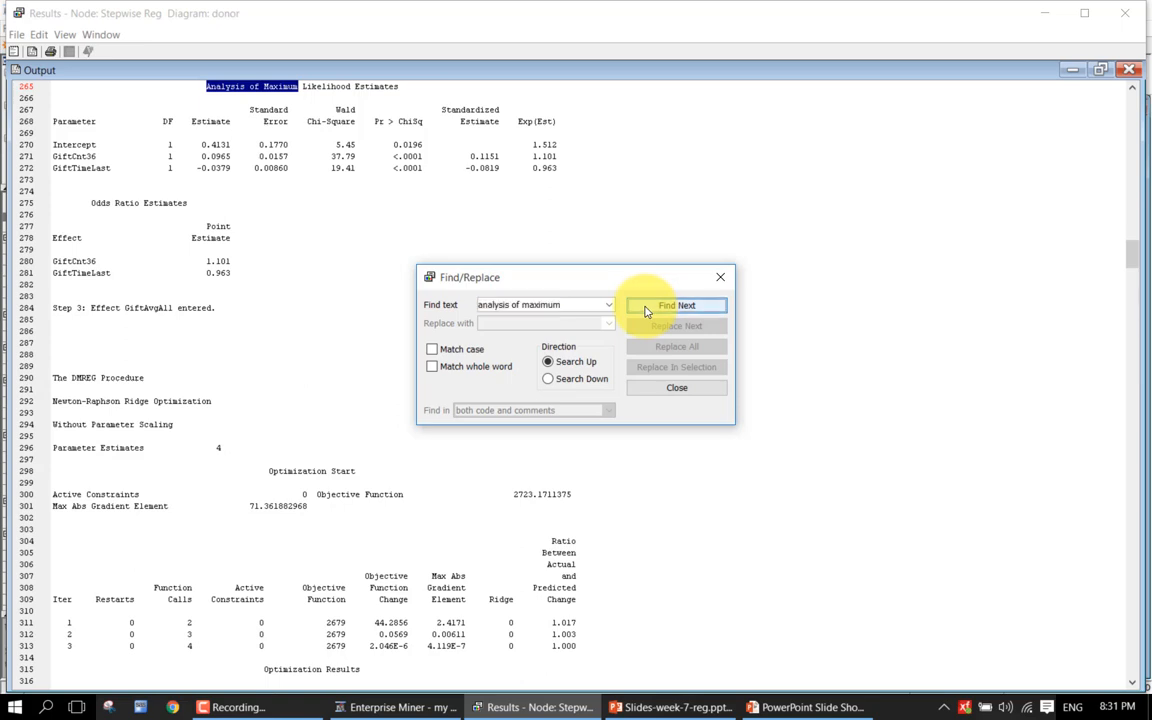
left_click(647, 311)
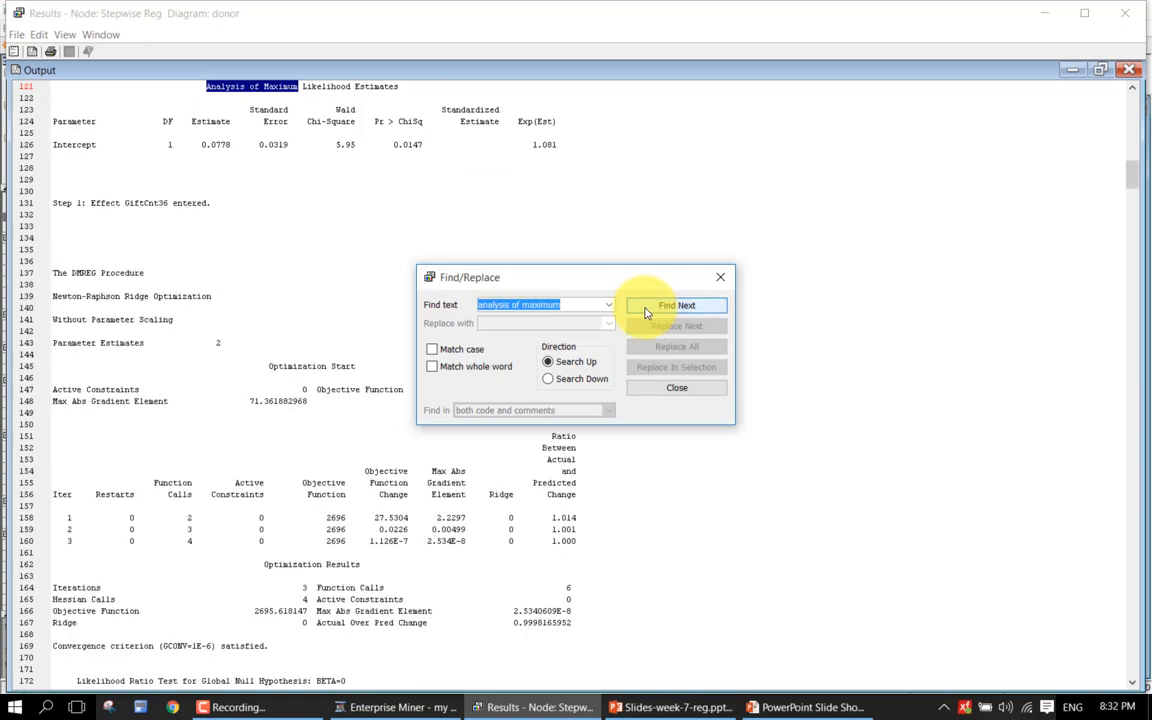
left_click(646, 313)
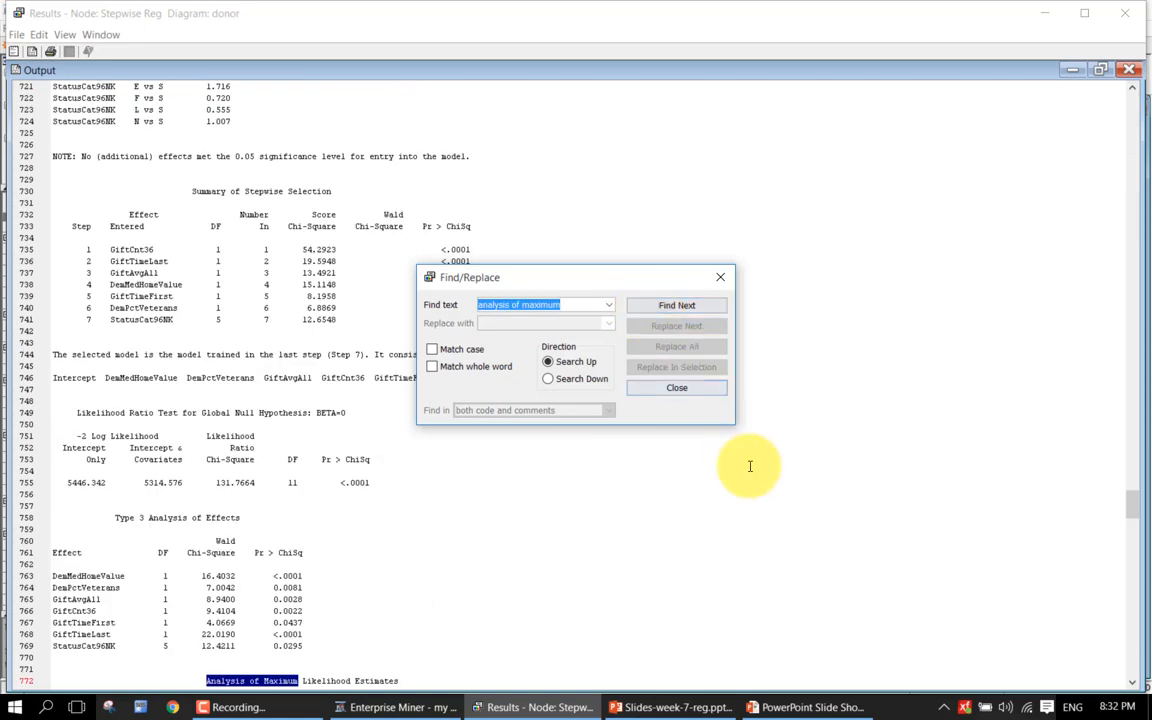
scroll(735, 552, "down", 13)
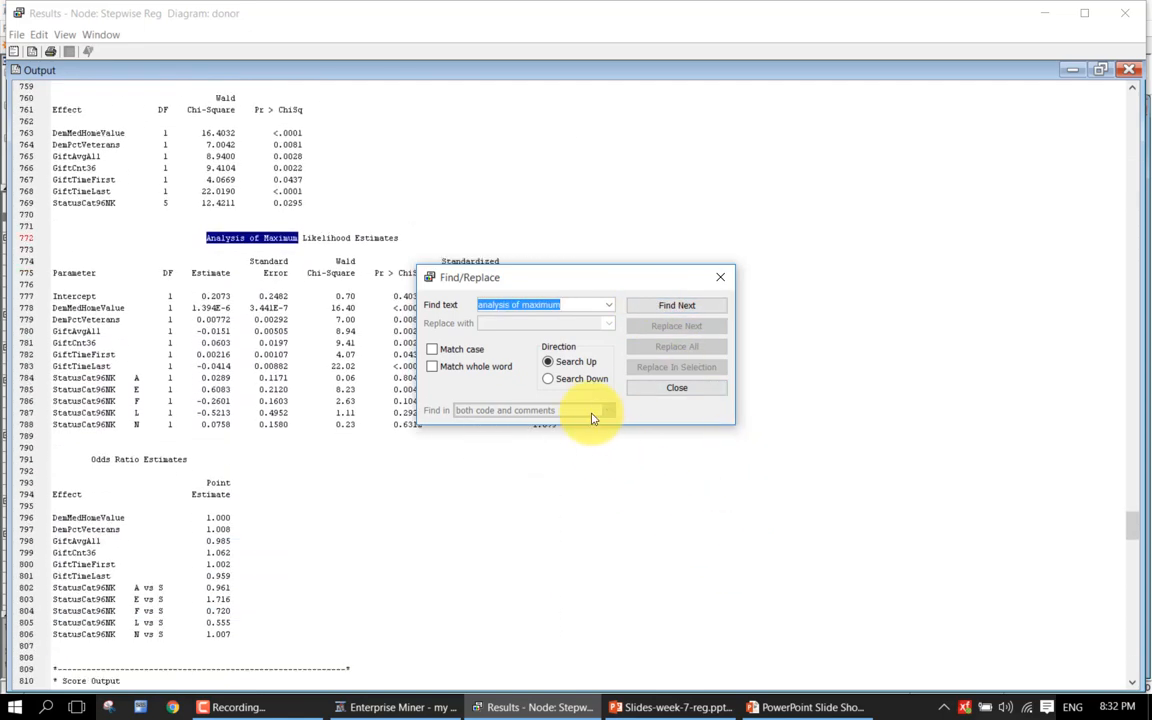
Set the search direction to down and find the first "analysis of maximum" match from the beginning of the output.
left_click(579, 382)
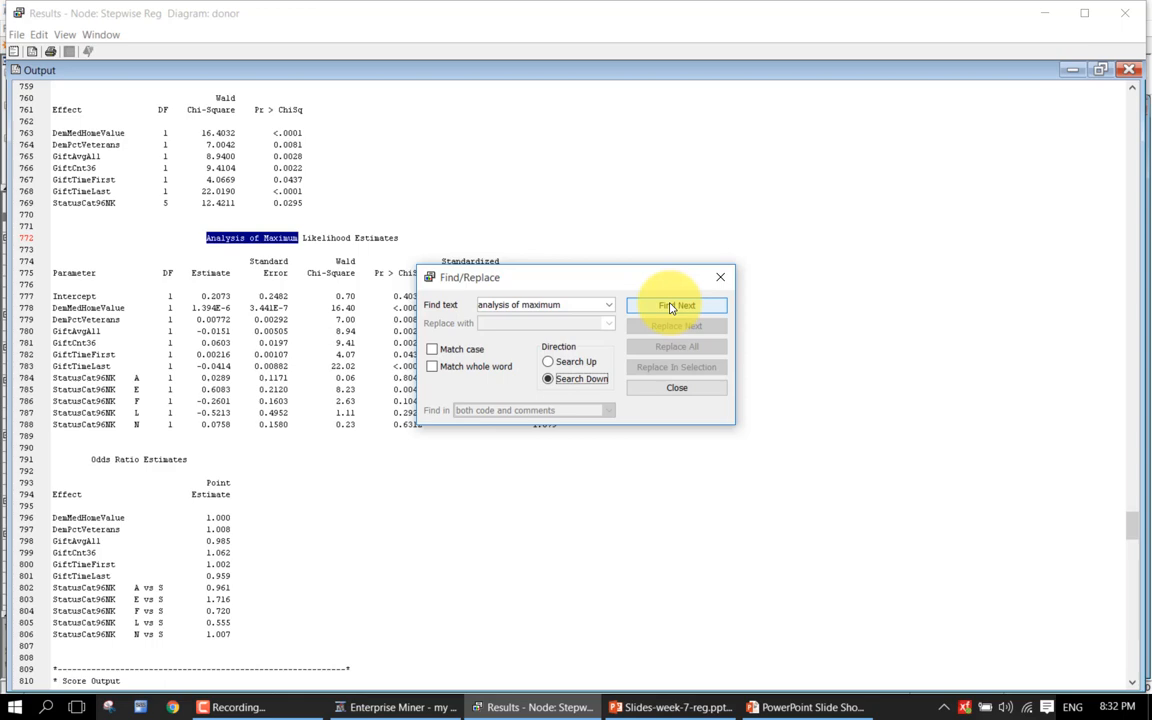
left_click(786, 347)
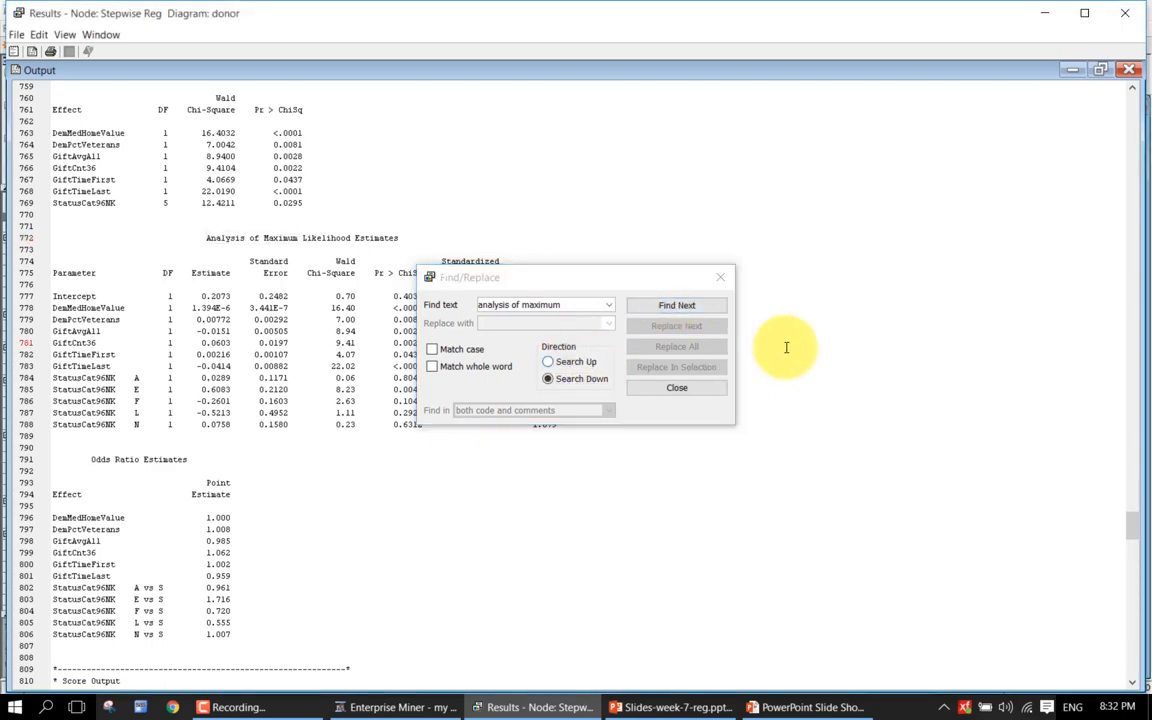
key("ctrl+Home")
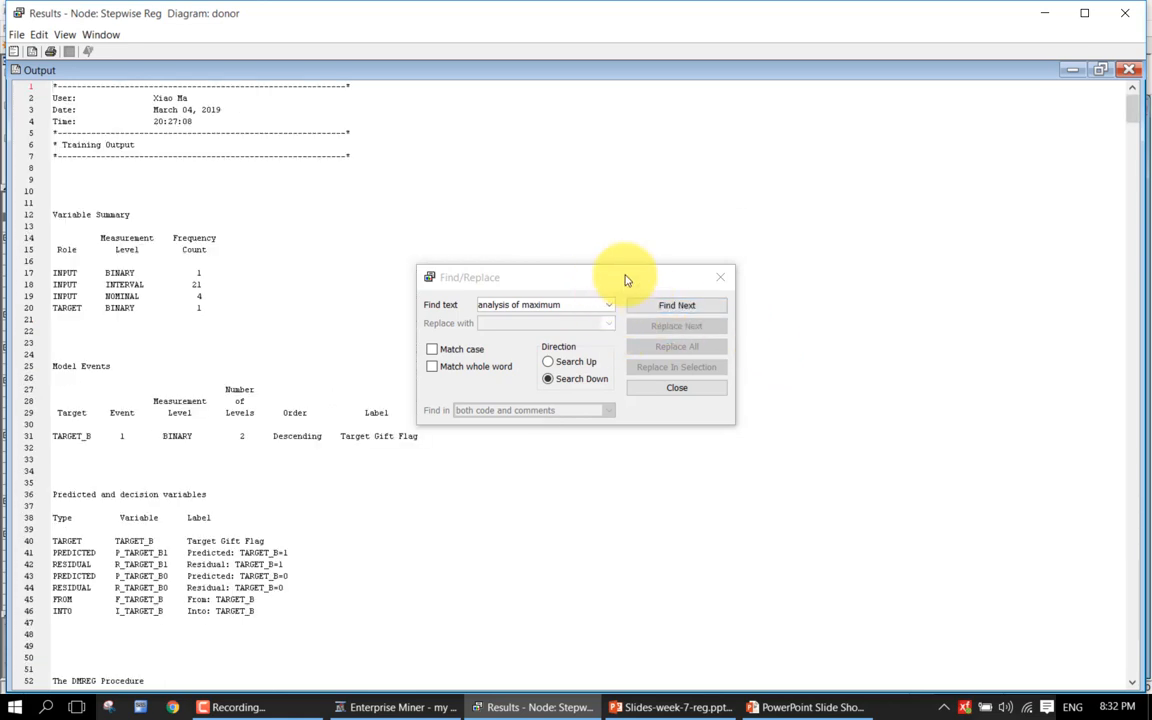
left_click(627, 165)
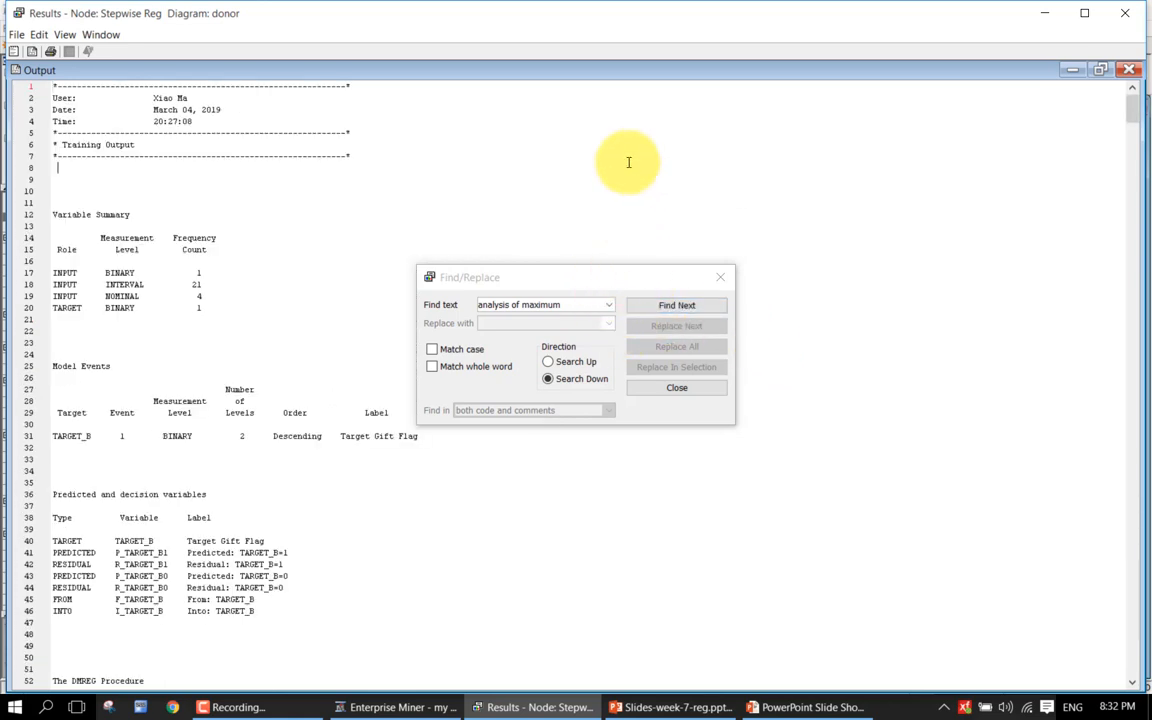
left_click(627, 285)
left_click(645, 305)
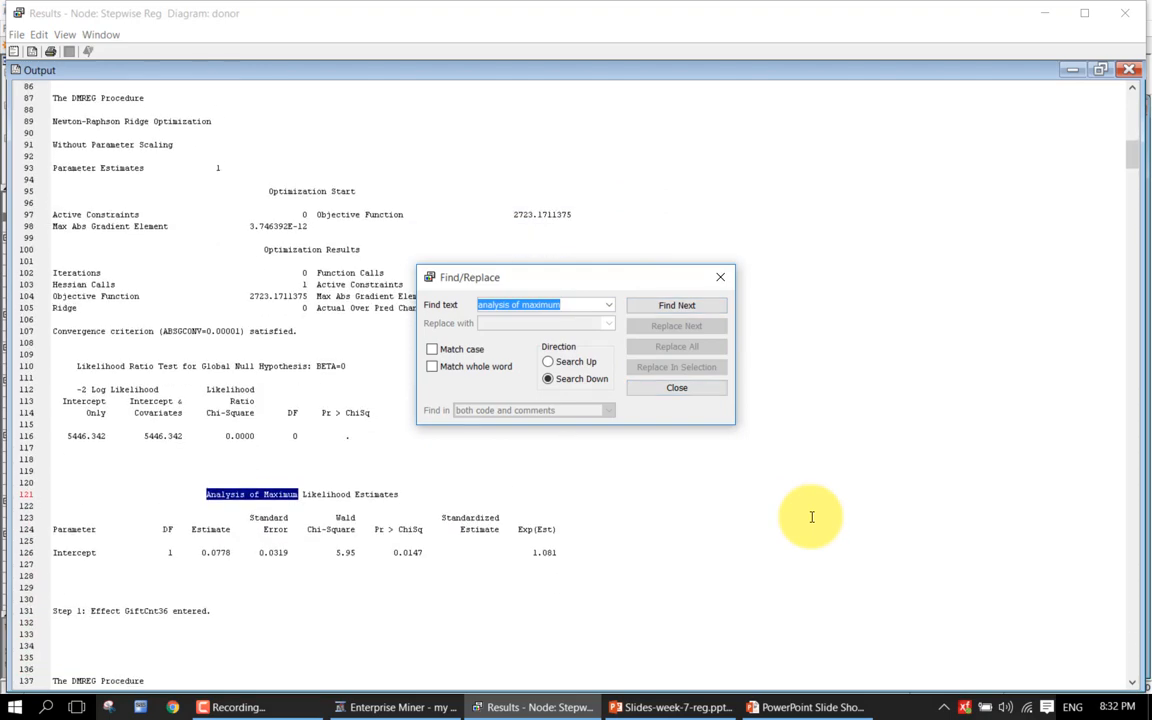
Go through the maximum likelihood estimates of each successive selection step and examine which effect enters, up to Step 5.
scroll(811, 517, "down", 5)
left_click(675, 305)
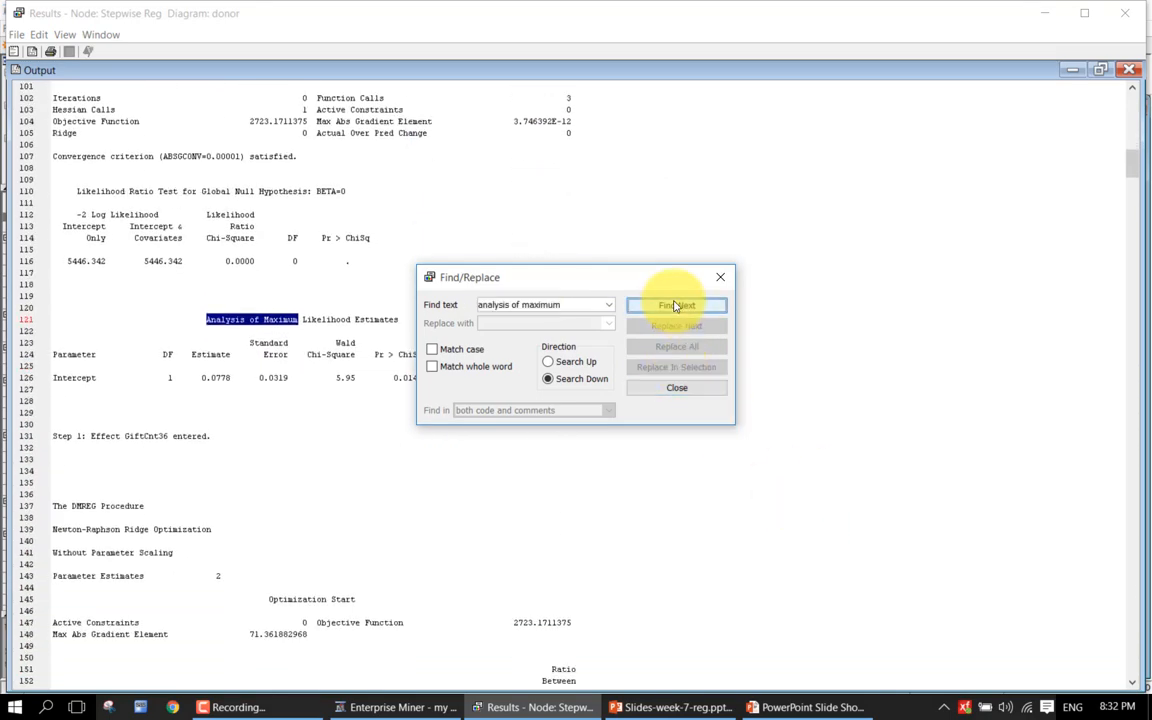
scroll(872, 490, "down", 12)
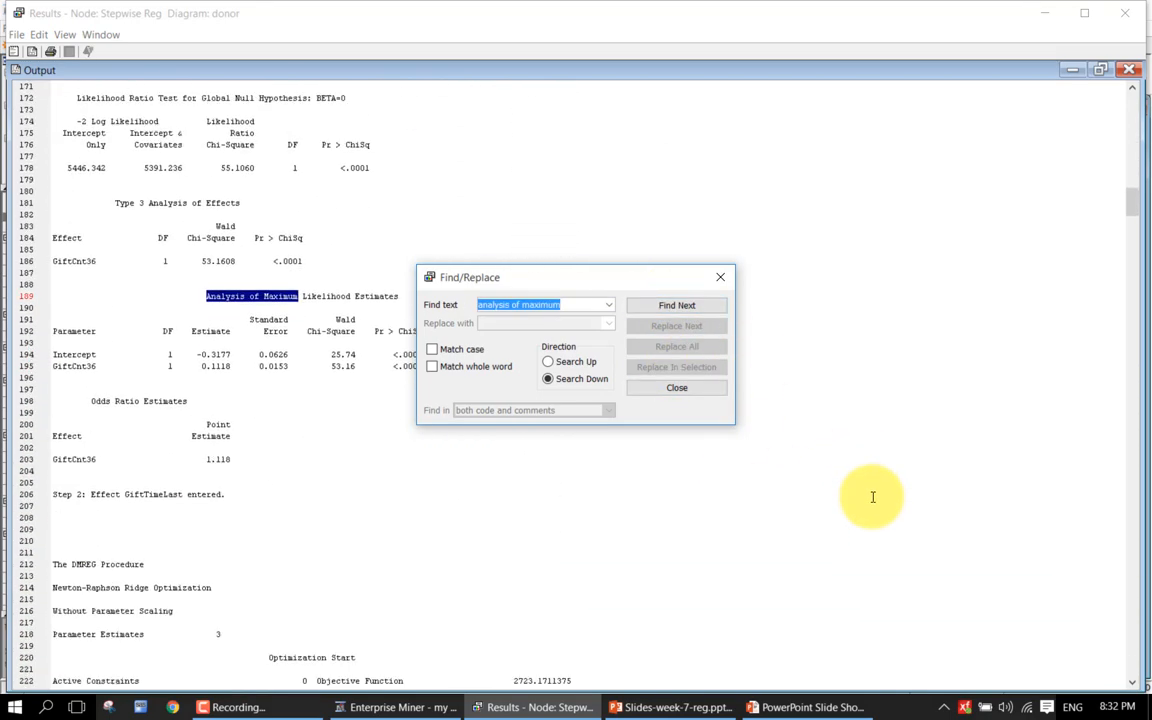
left_click(699, 306)
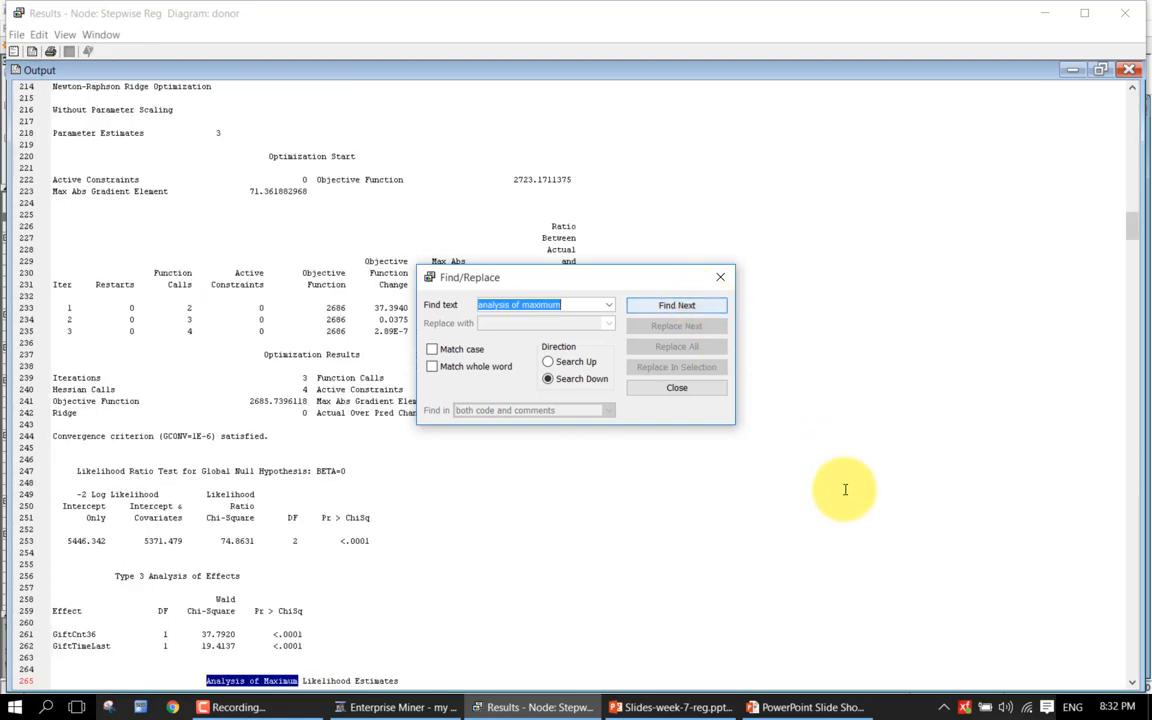
scroll(845, 489, "down", 11)
left_click(694, 310)
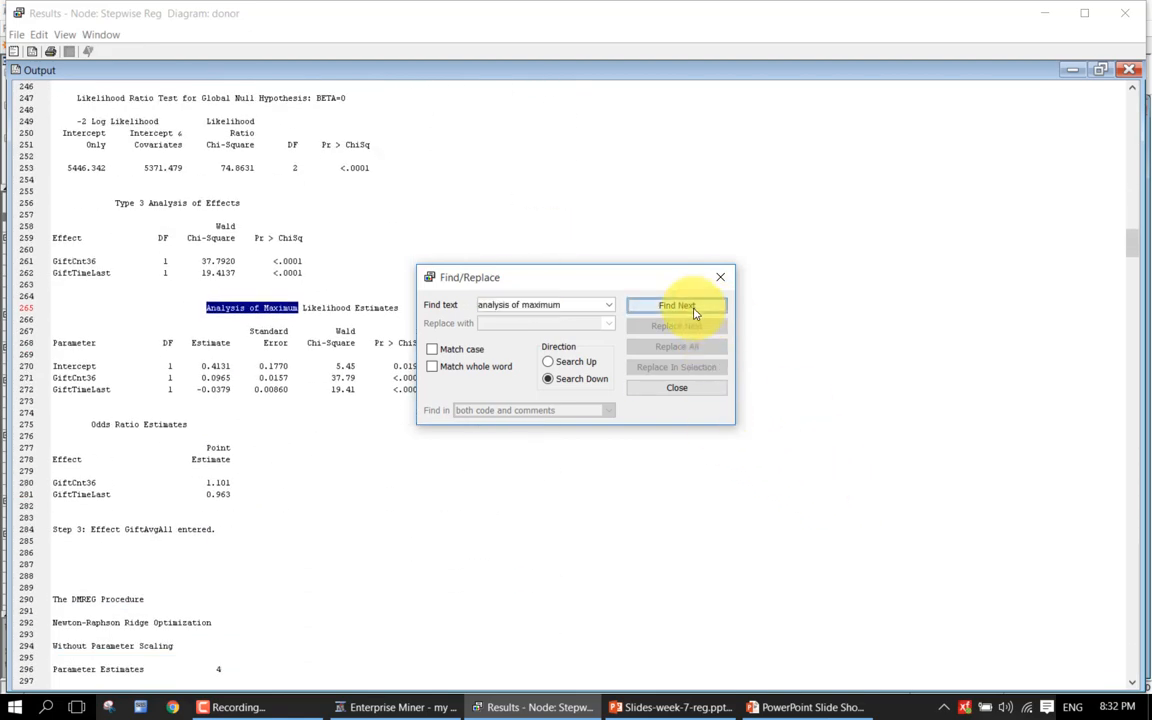
scroll(849, 450, "down", 12)
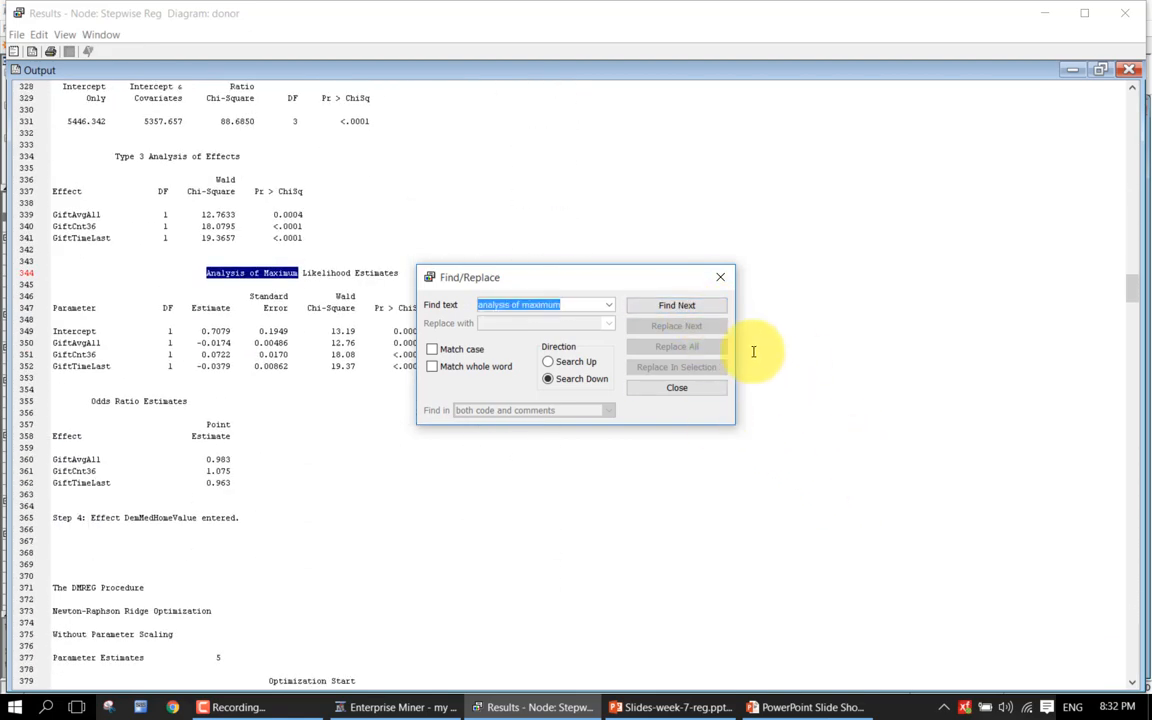
left_click(679, 305)
scroll(880, 507, "down", 8)
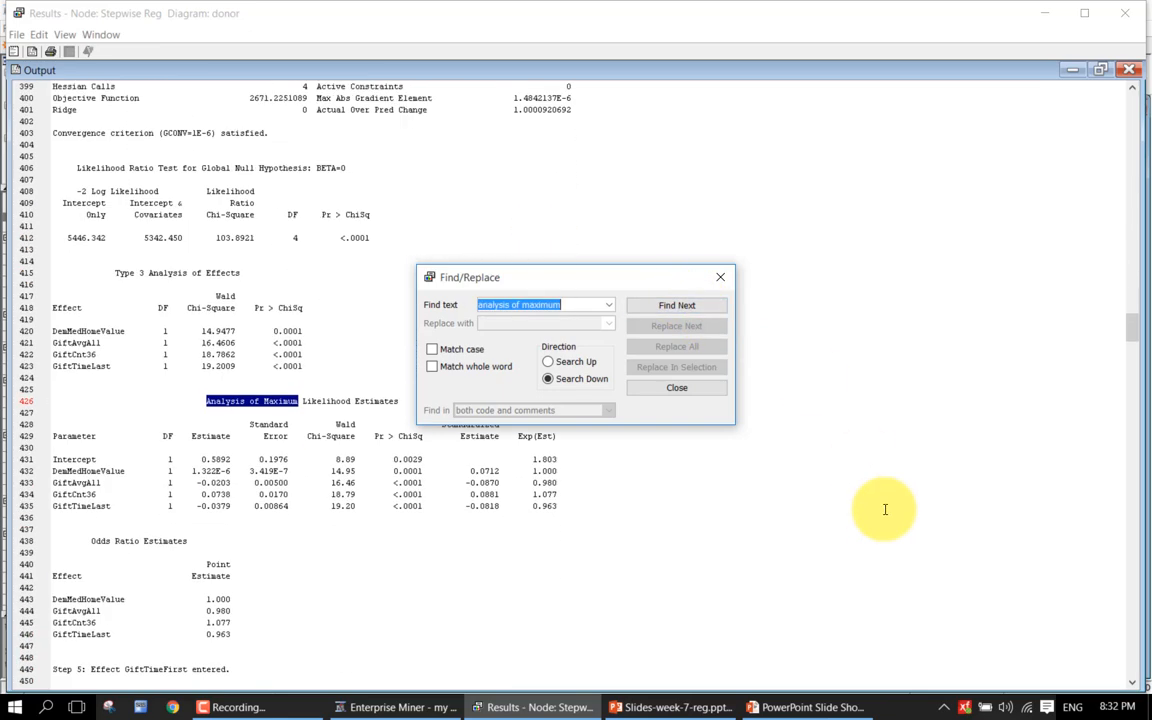
scroll(885, 509, "down", 4)
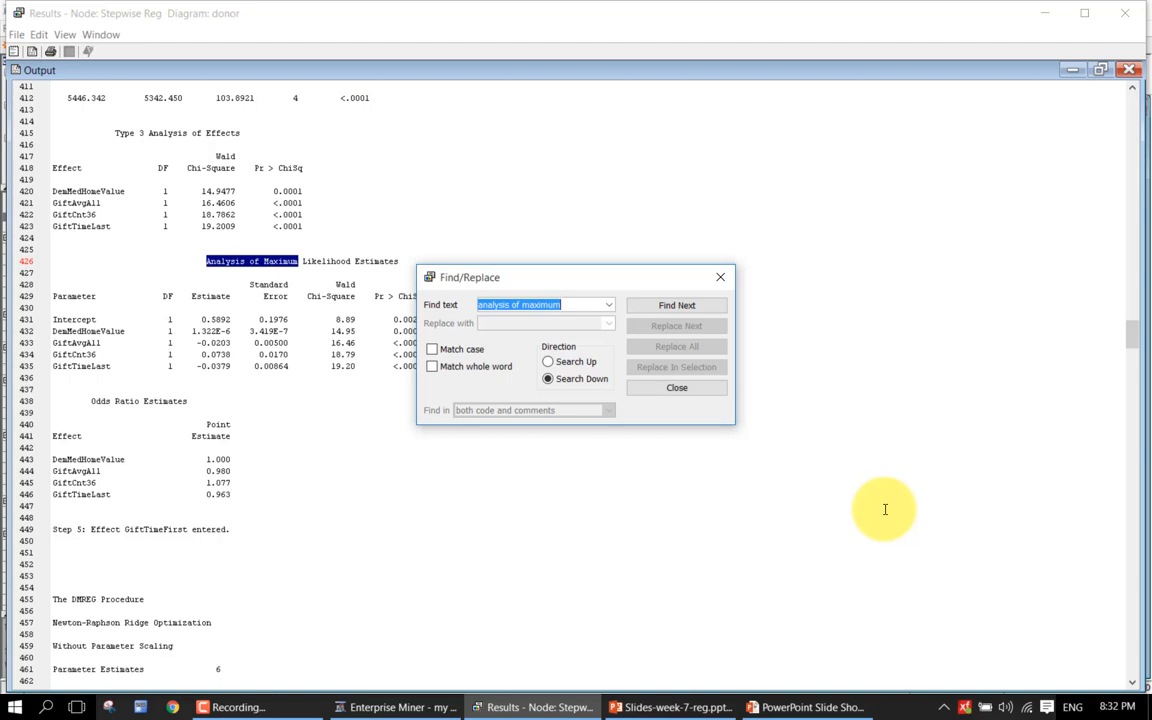
Find the last match, close the search dialog and examine the final stepwise model's parameter and odds ratio estimates.
left_click(703, 311)
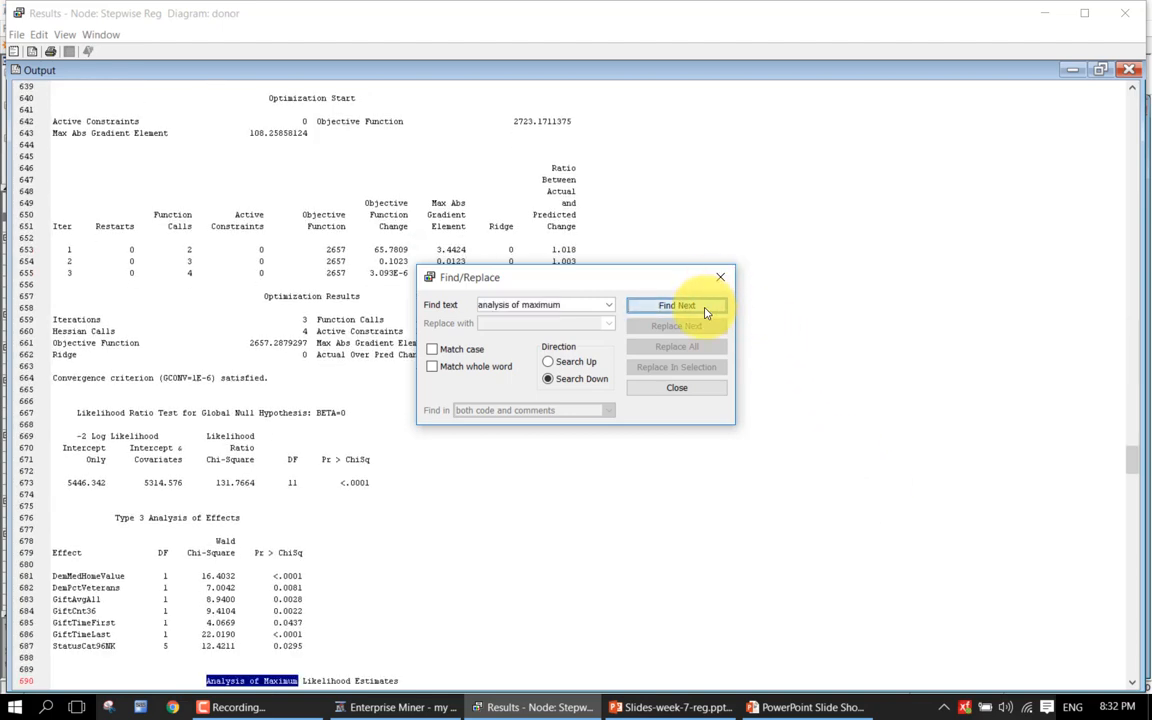
left_click(704, 310)
left_click(578, 370)
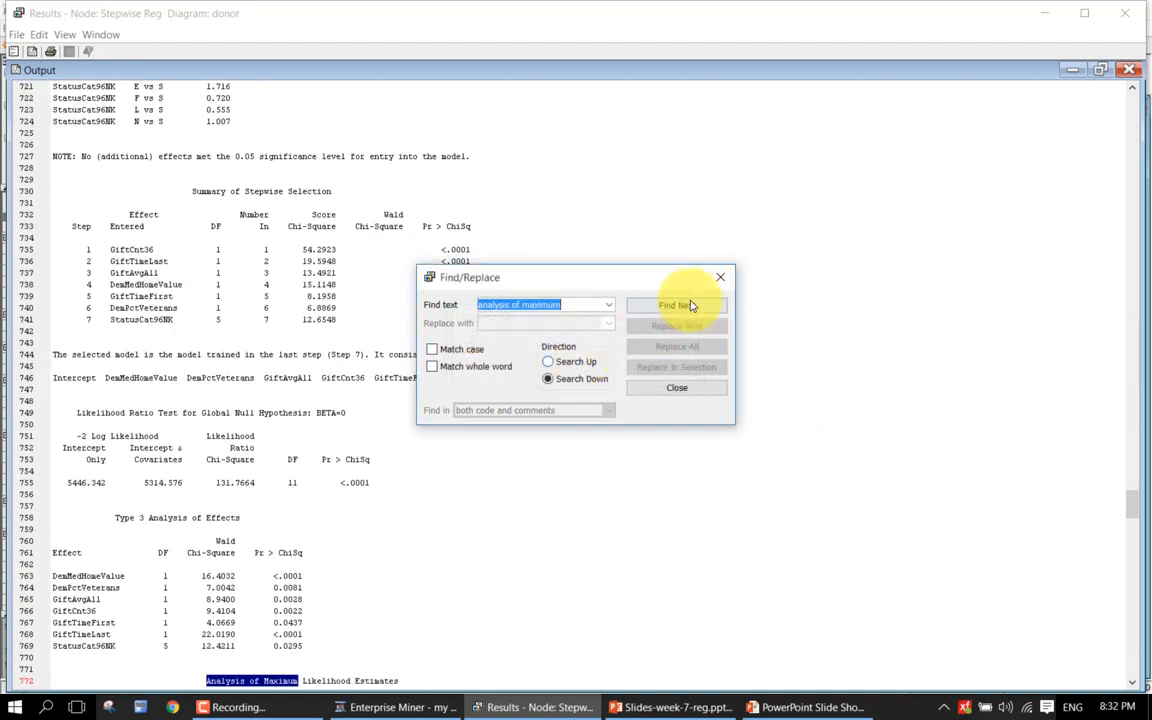
left_click(720, 277)
scroll(539, 442, "down", 4)
scroll(539, 442, "down", 10)
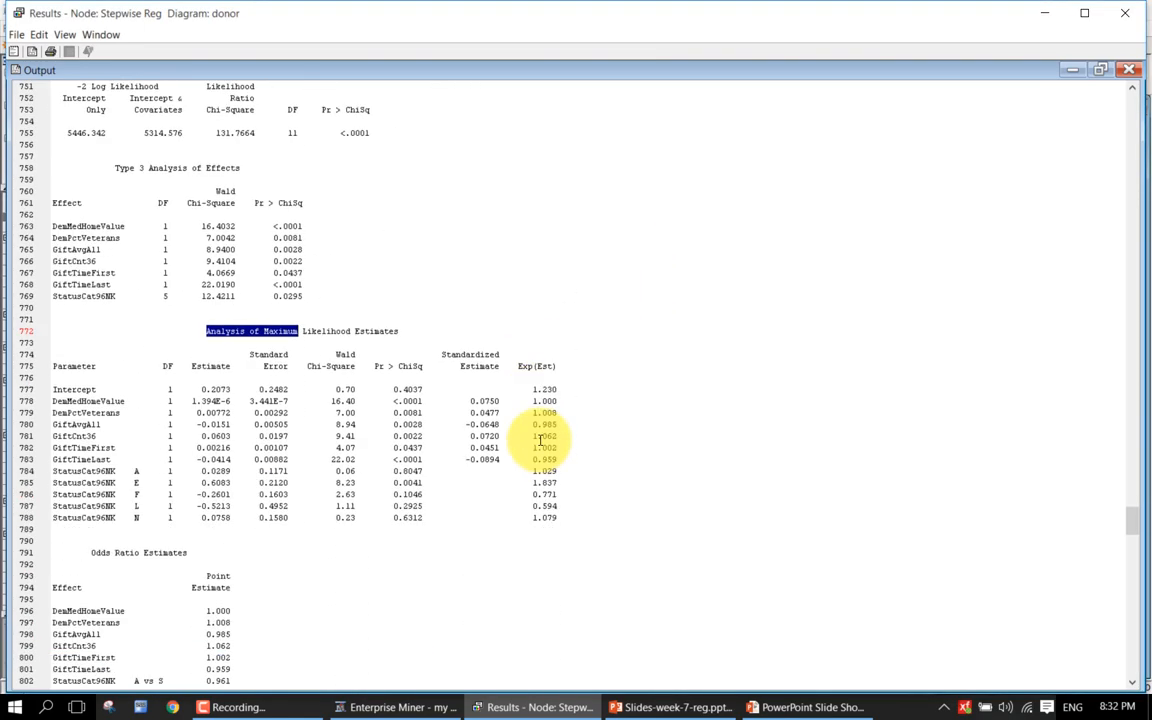
left_click(611, 361)
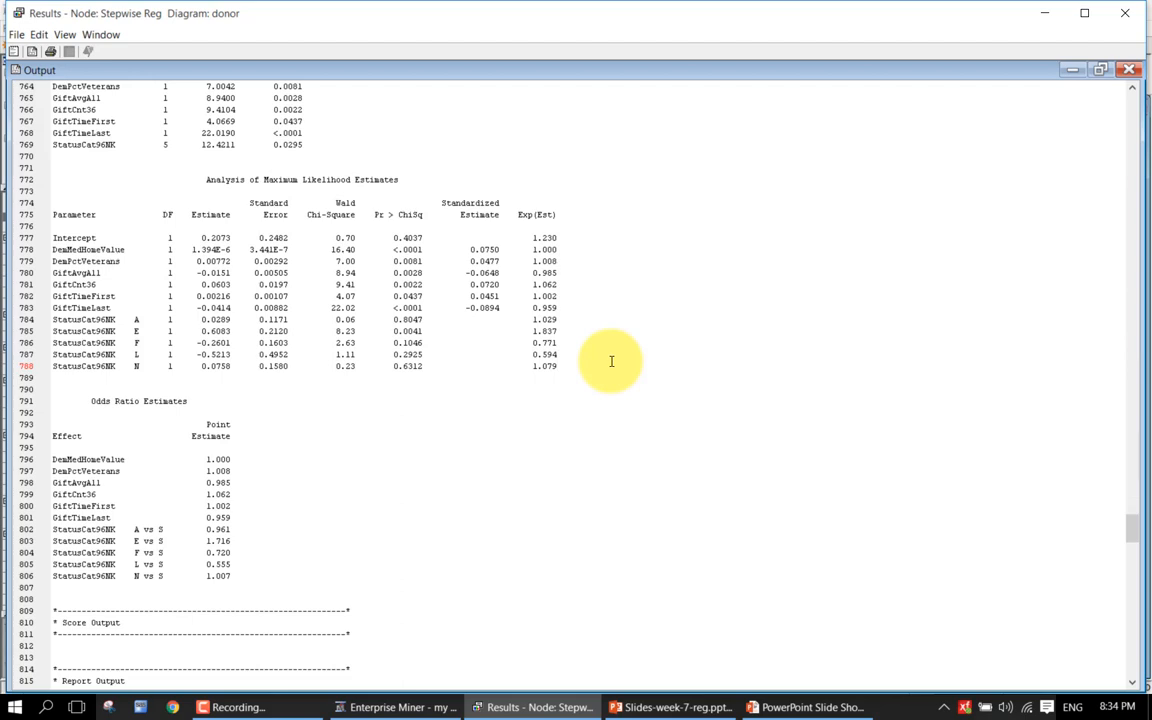
Switch to the Slides-week-7-reg presentation in PowerPoint and resume its slide show.
key("alt+Tab")
key("alt+Tab")
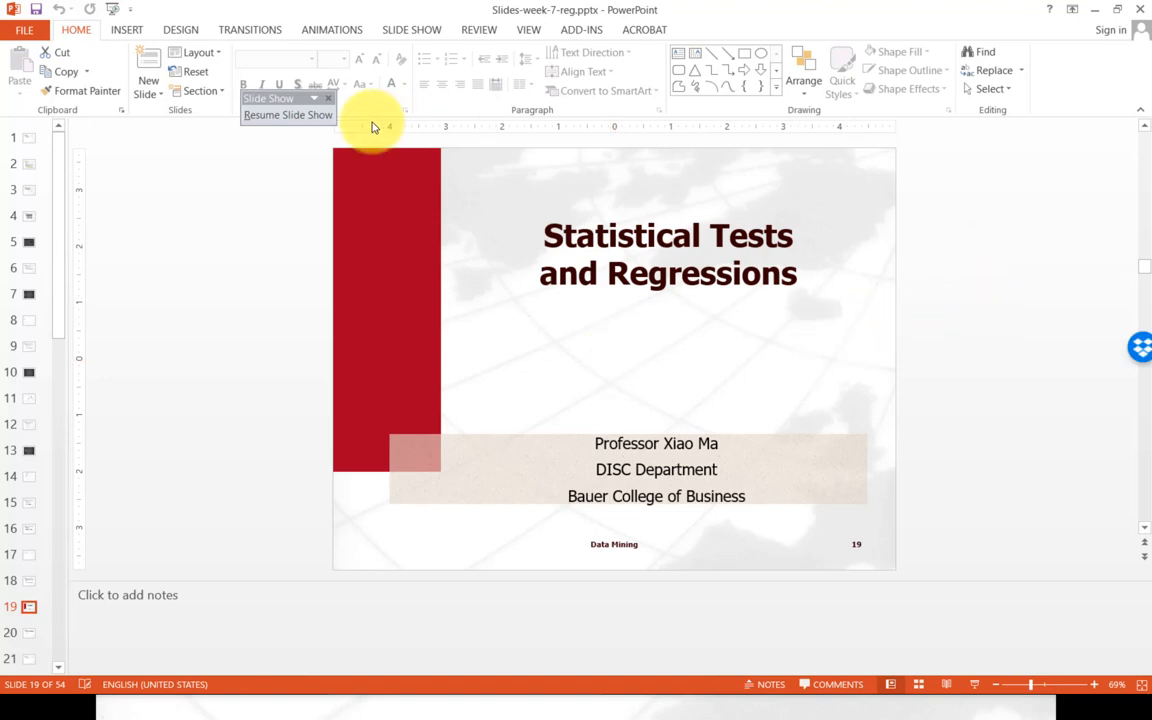
left_click(285, 116)
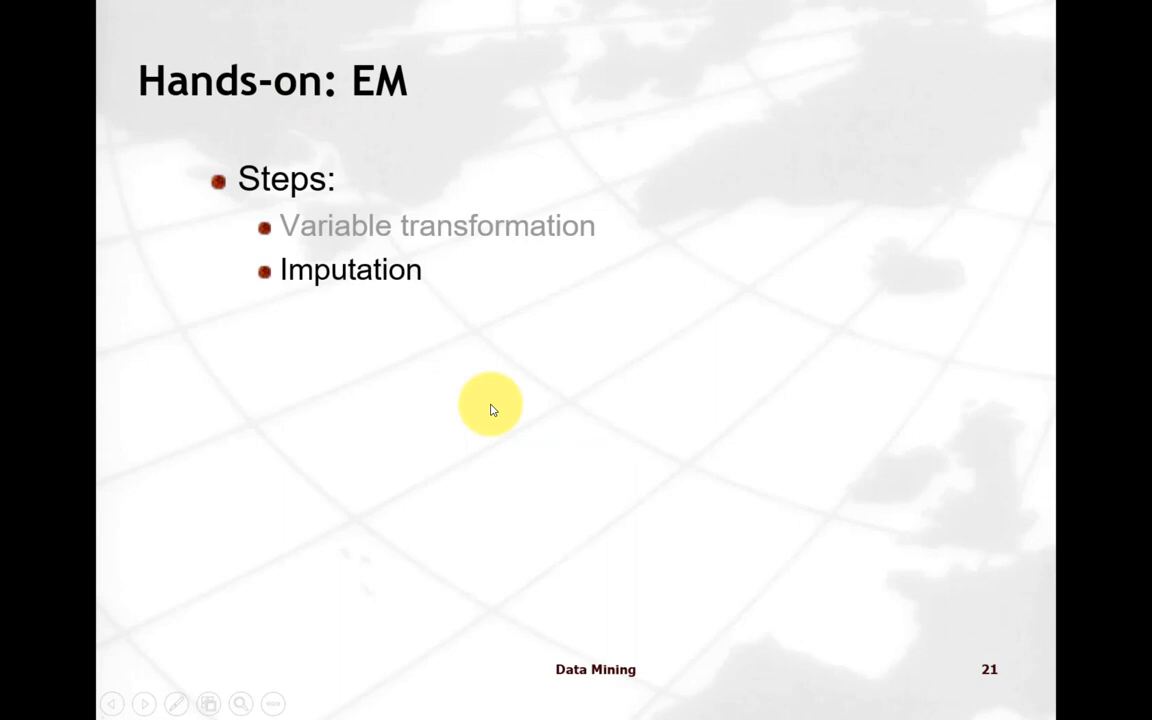
Advance the slide show through the hands-on steps to the slide comparing the default regression with the best trees.
key("Right")
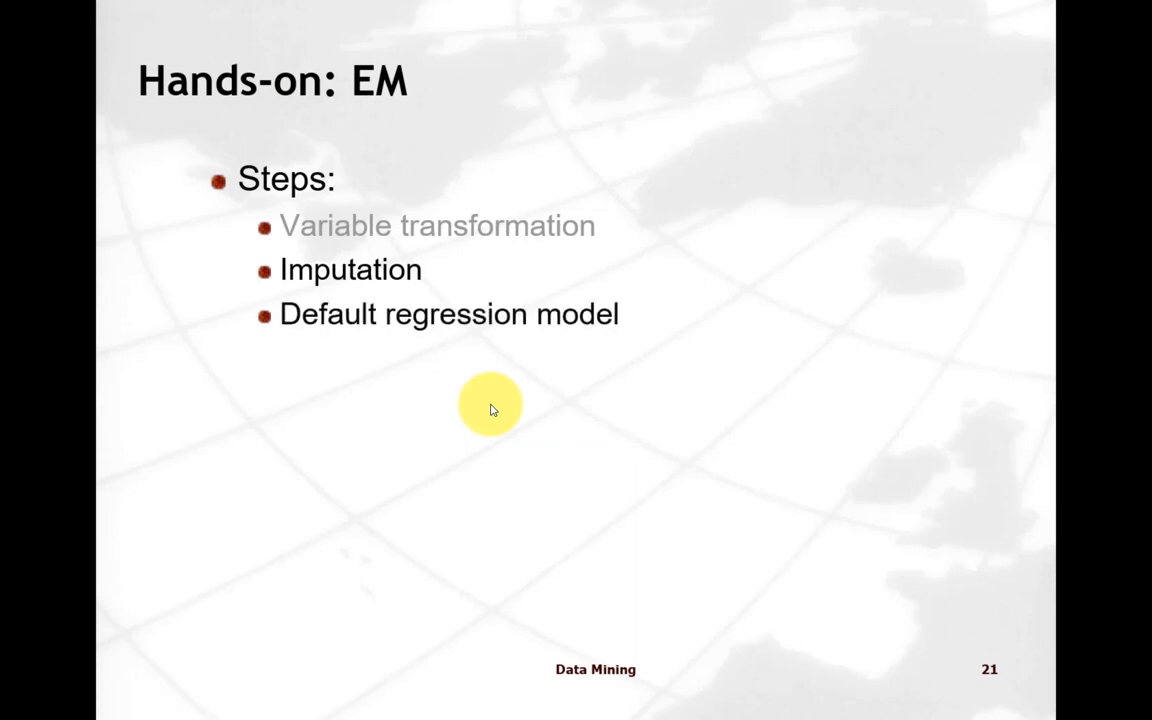
key("Right")
key("Left")
key("Right")
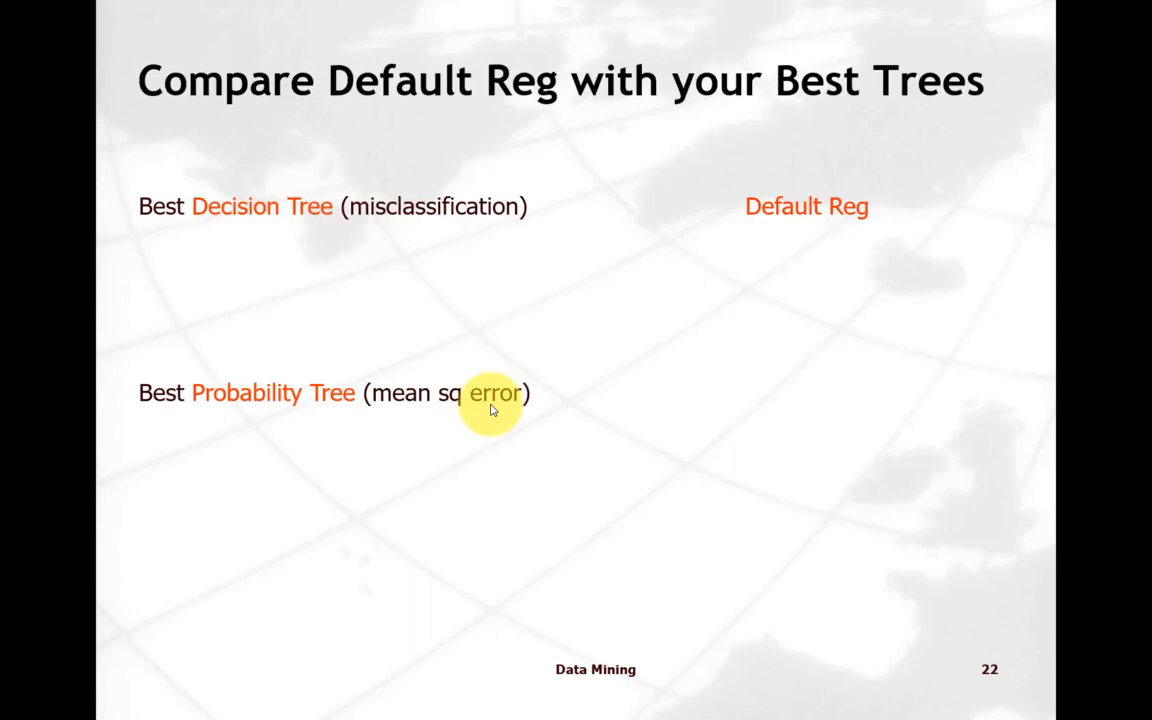
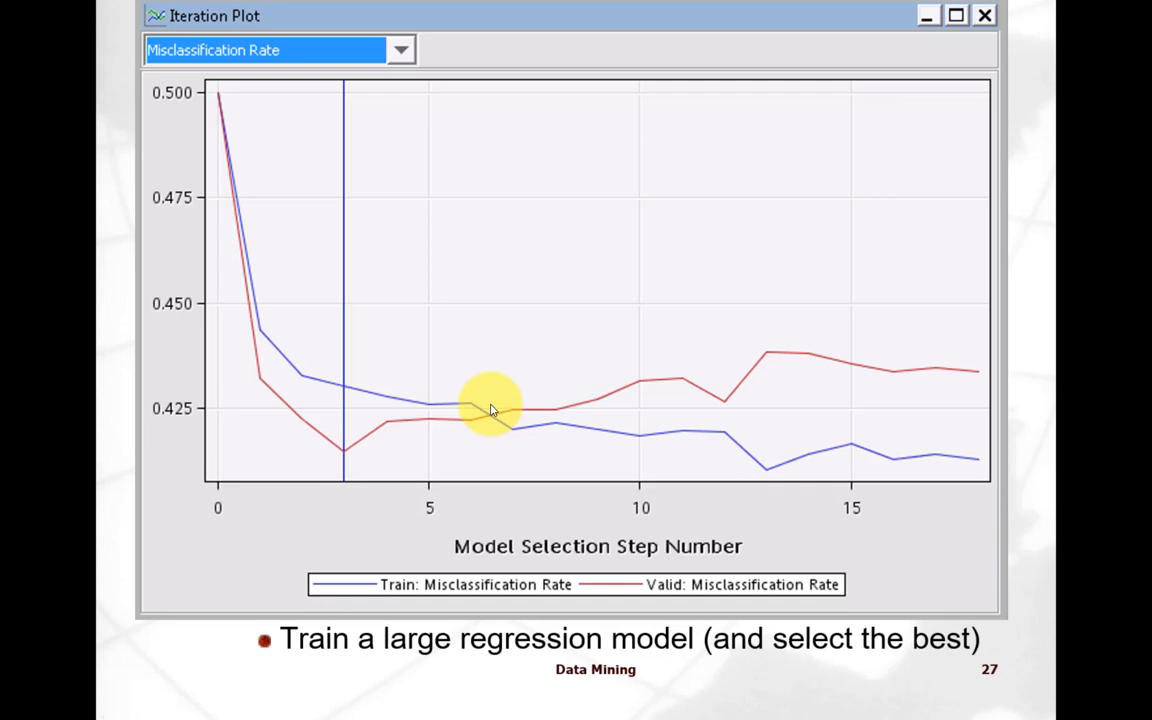
Switch to the Stepwise Reg results in Enterprise Miner, restore the output window's size and open the model's iteration plot maximized.
key("alt+Tab")
key("alt+Tab")
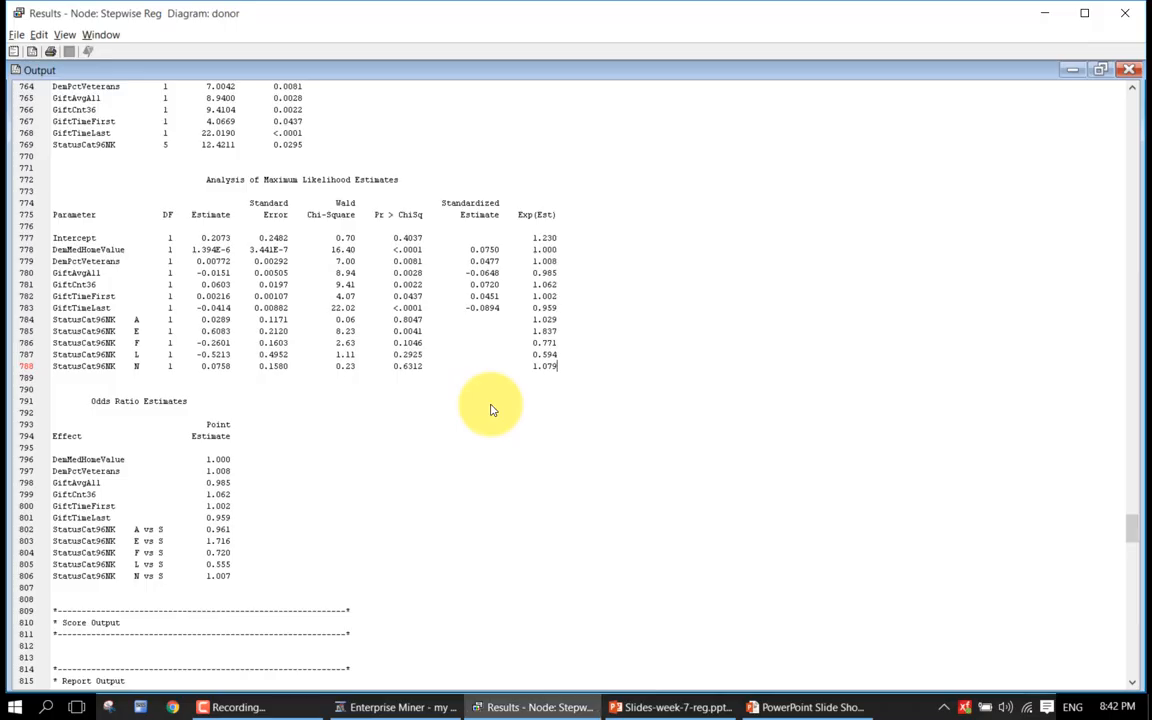
left_click(1100, 70)
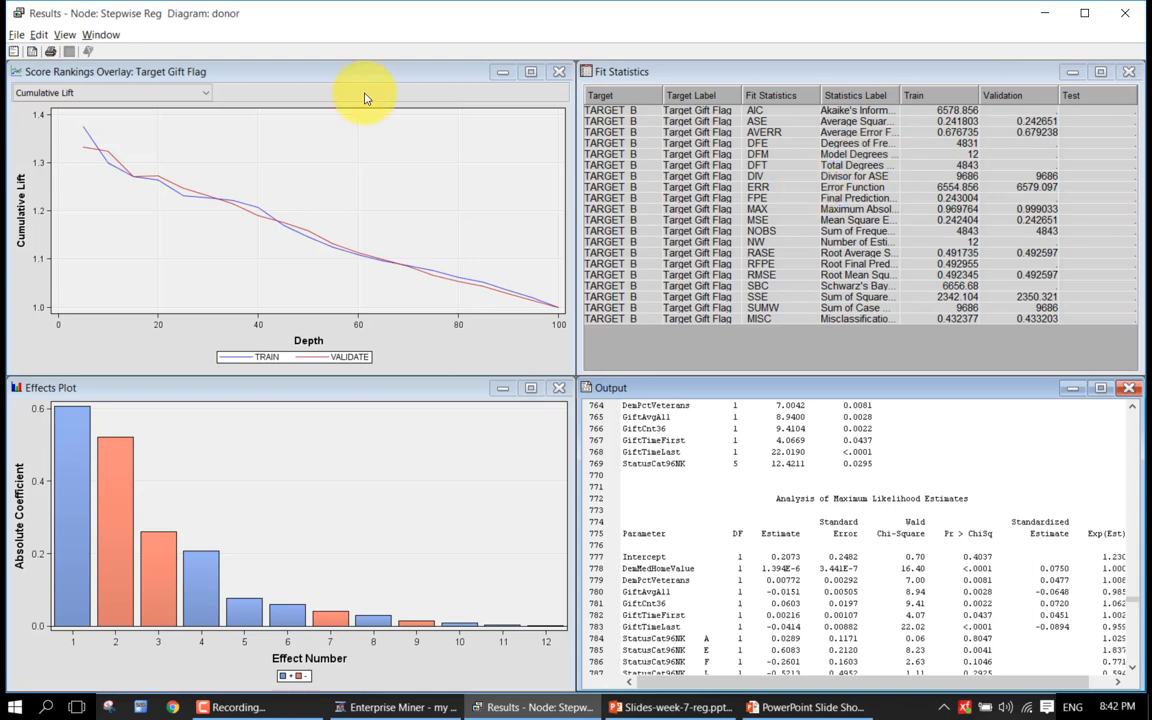
left_click(48, 36)
mouse_move(62, 35)
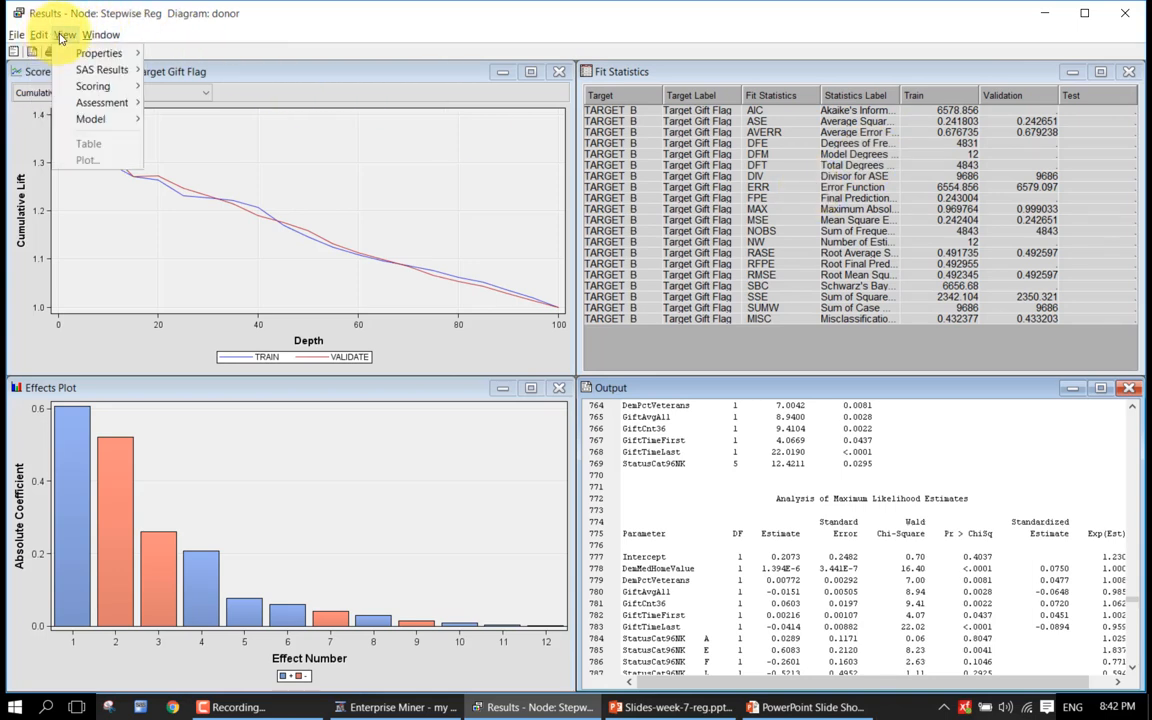
mouse_move(62, 118)
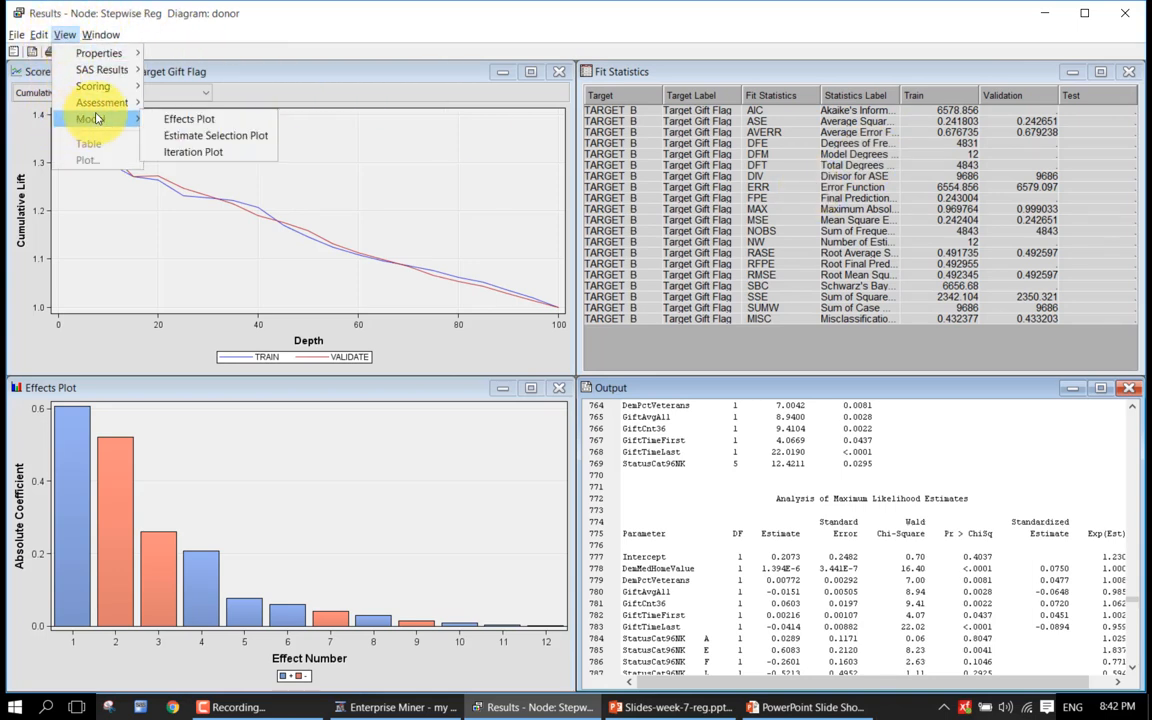
left_click(205, 152)
left_click(238, 72)
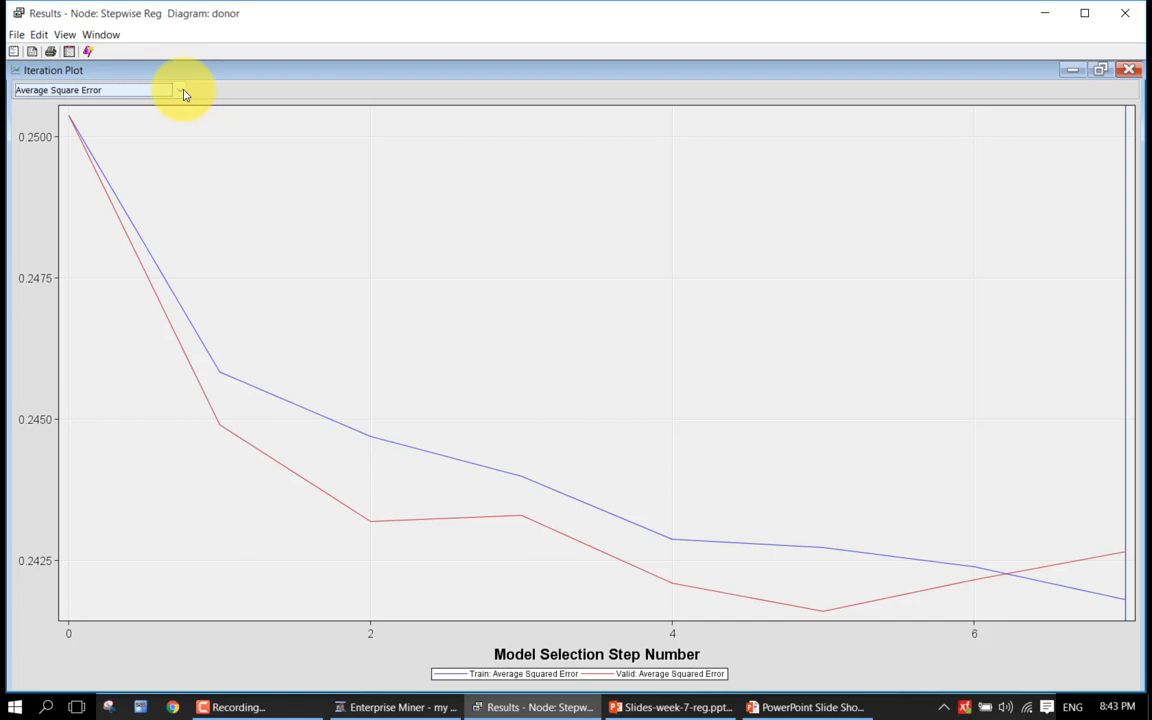
Plot the misclassification rate per selection step, look through the other available statistics and close the results.
left_click(183, 94)
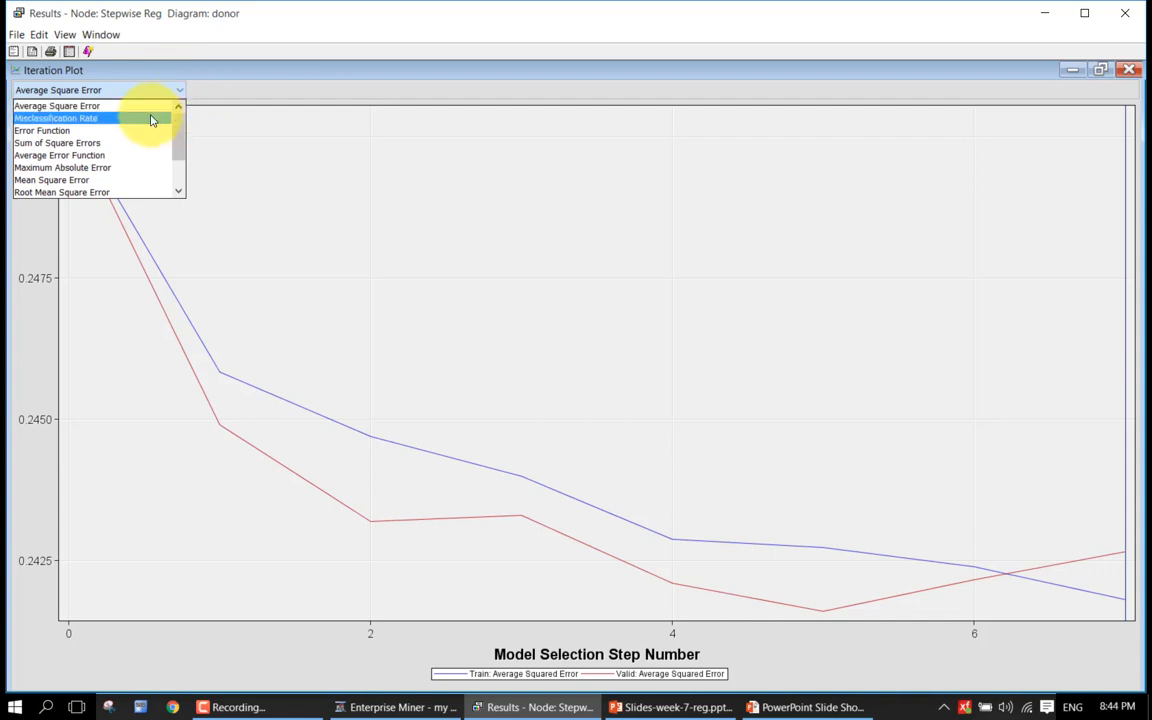
left_click(152, 120)
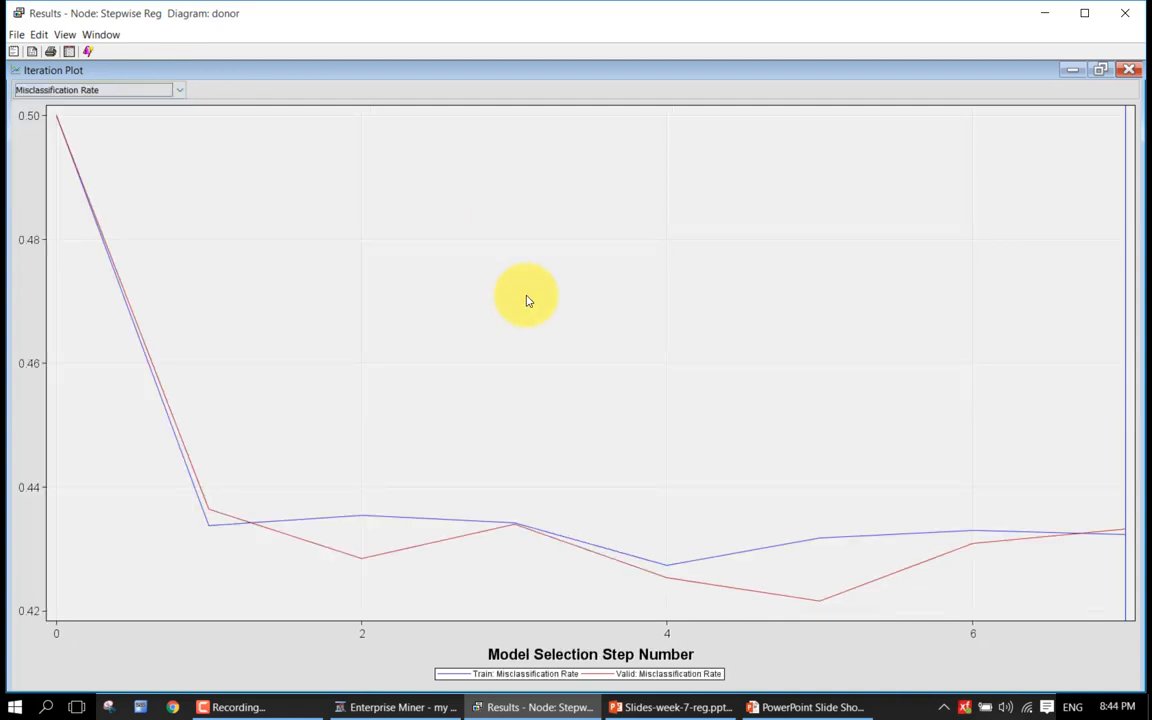
left_click(180, 92)
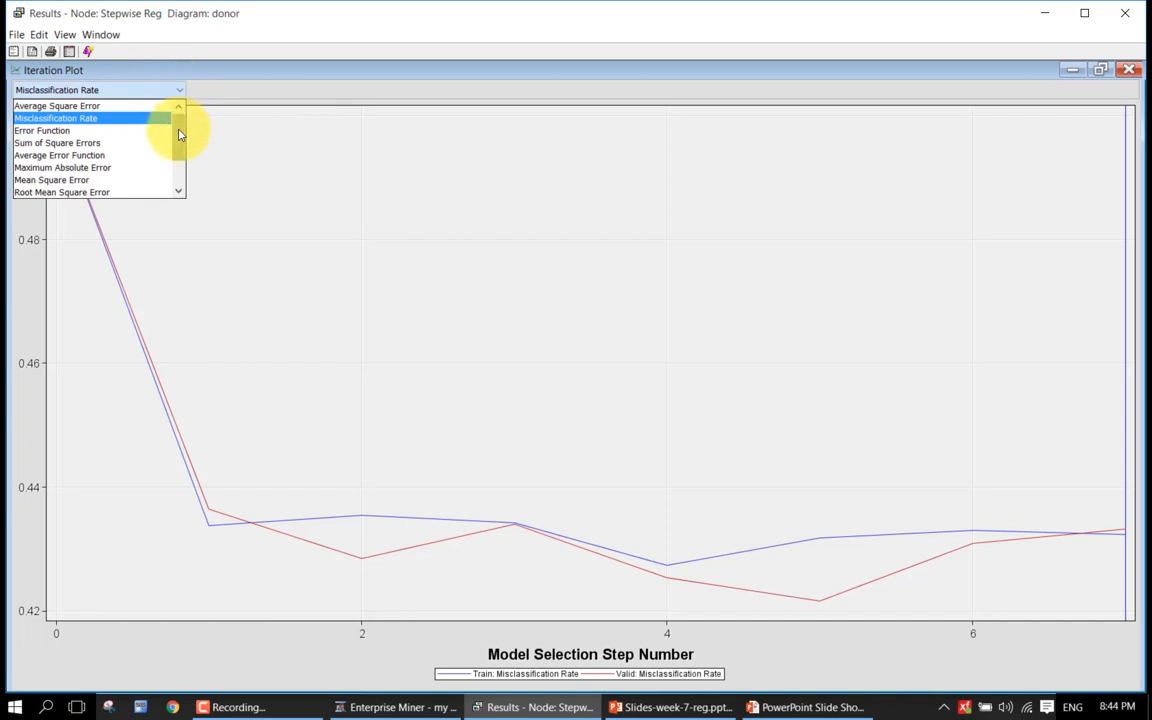
scroll(180, 135, "down", 1)
scroll(180, 130, "up", 1)
left_click(343, 115)
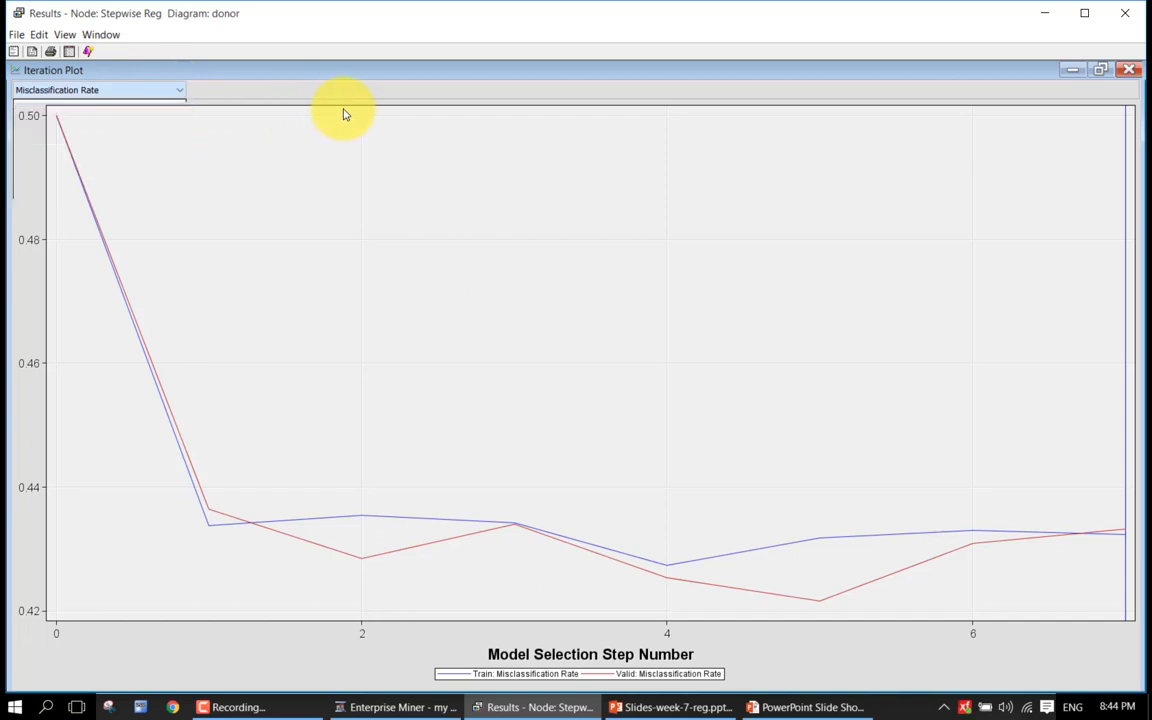
left_click(147, 95)
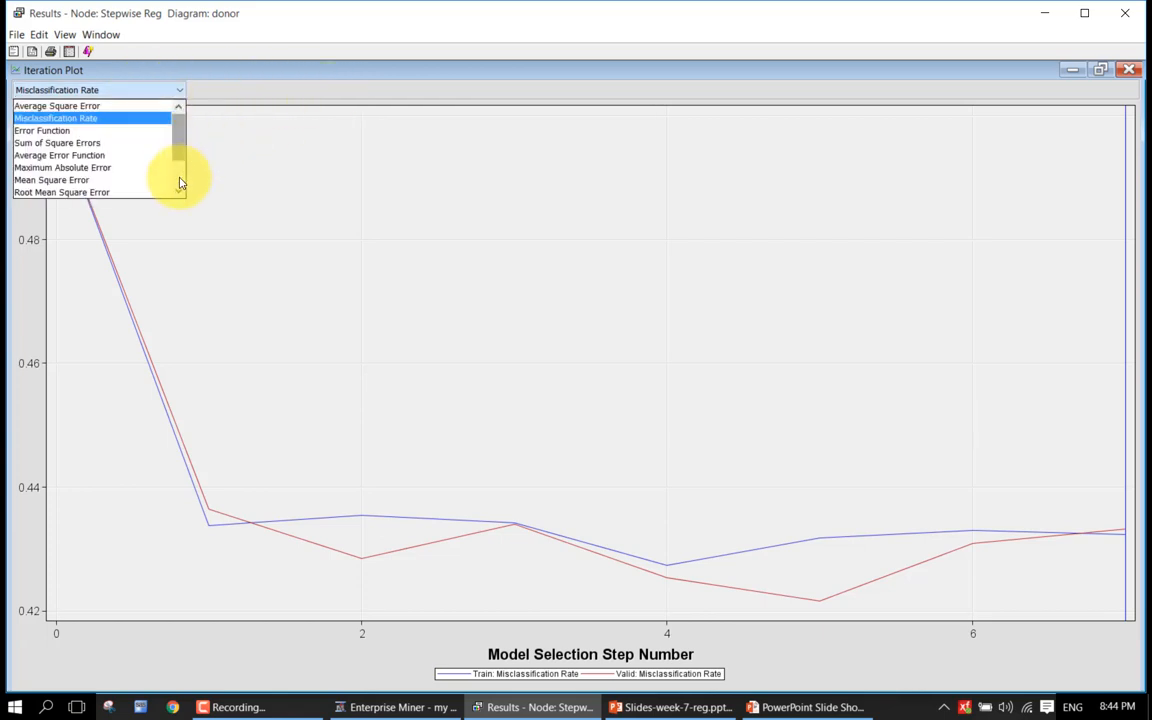
scroll(180, 175, "down", 2)
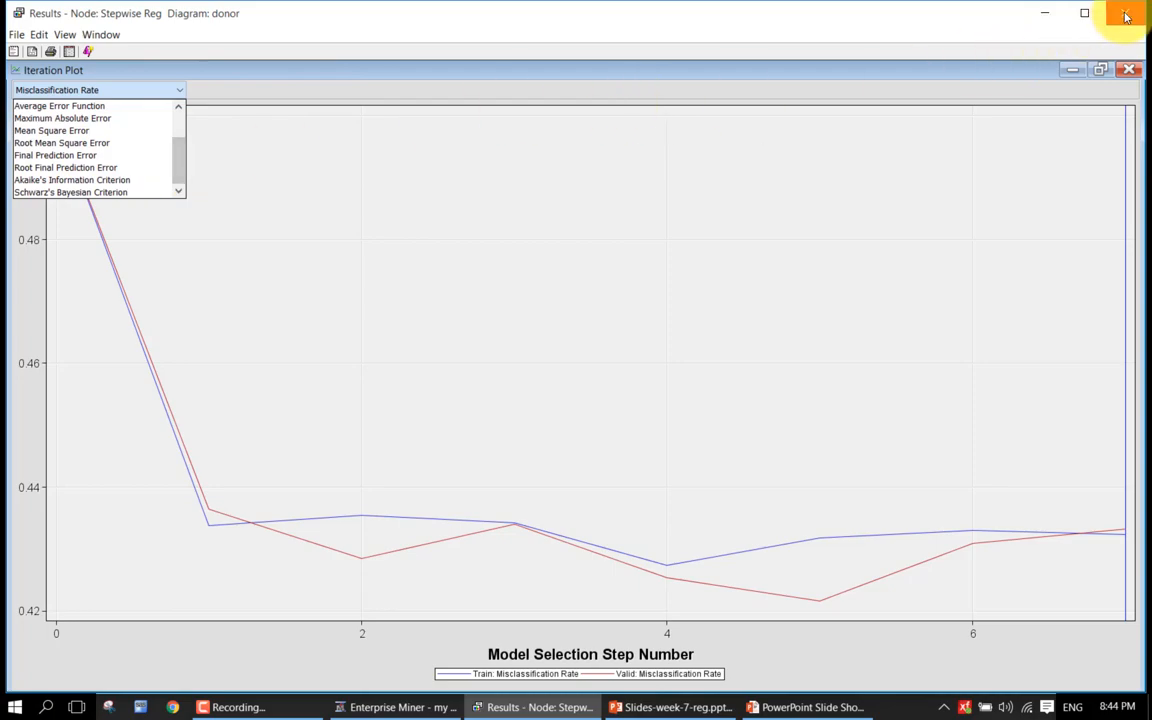
left_click(1015, 18)
left_click(1125, 13)
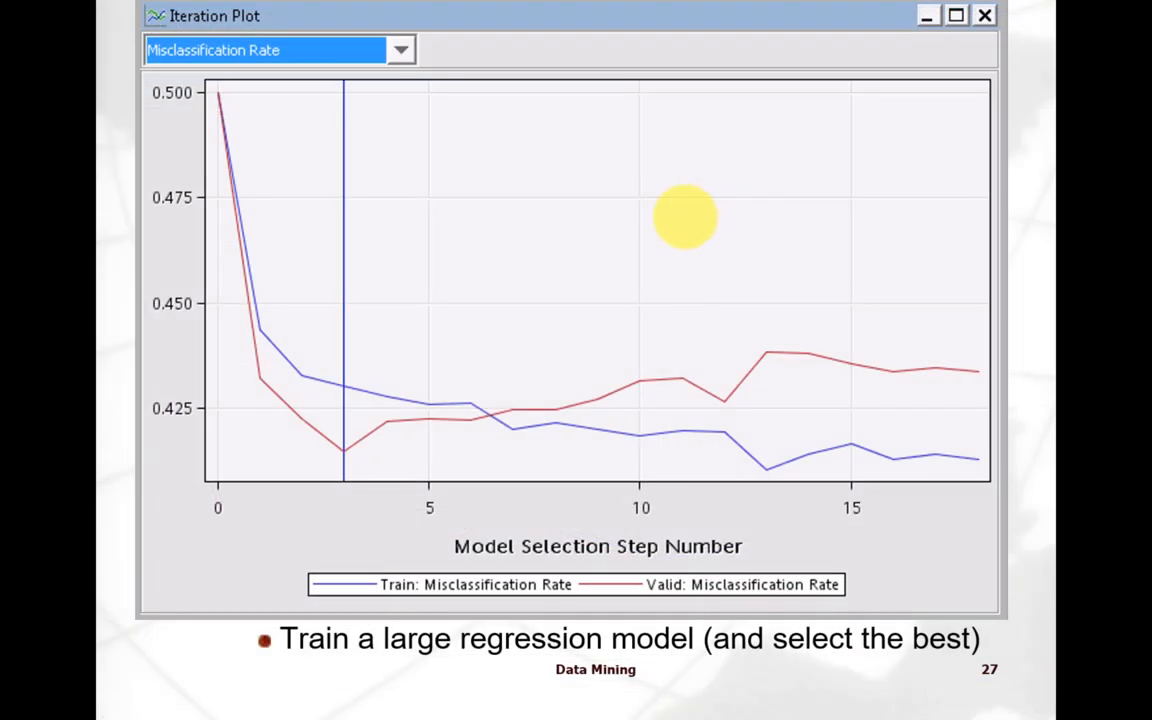
Return to the donor diagram in Enterprise Miner and set the Stepwise Reg node's selection criterion to Validation Misclassification.
key("alt+Tab")
key("alt+Tab")
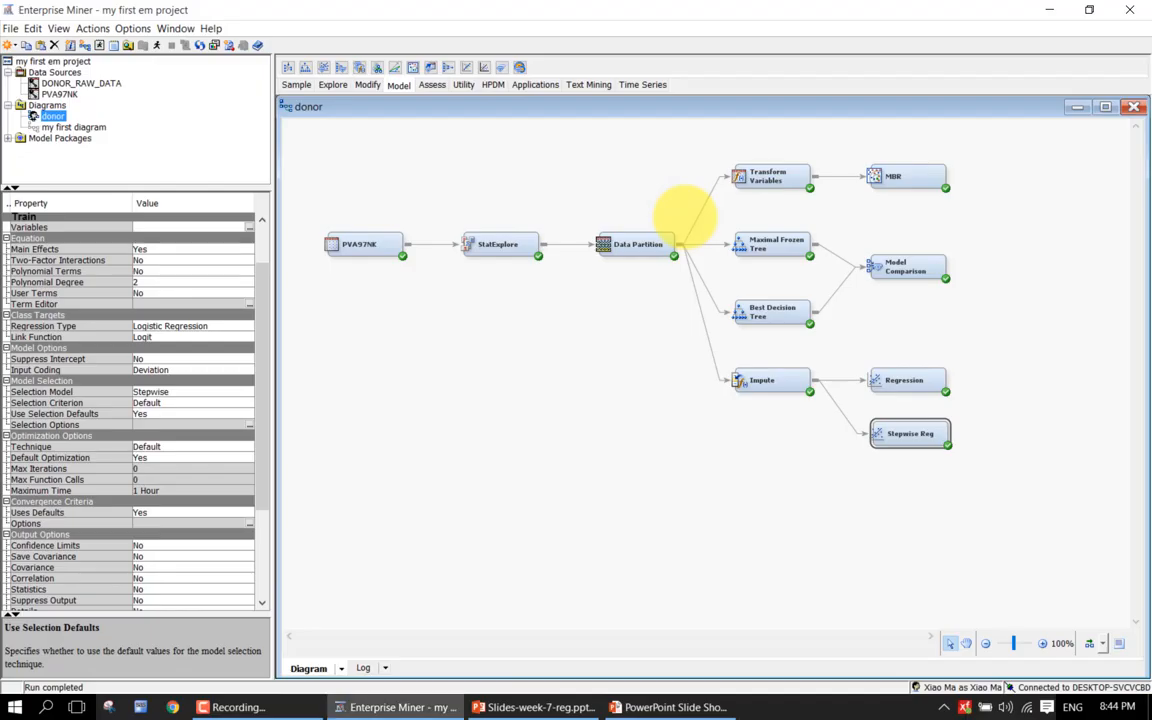
left_click(195, 405)
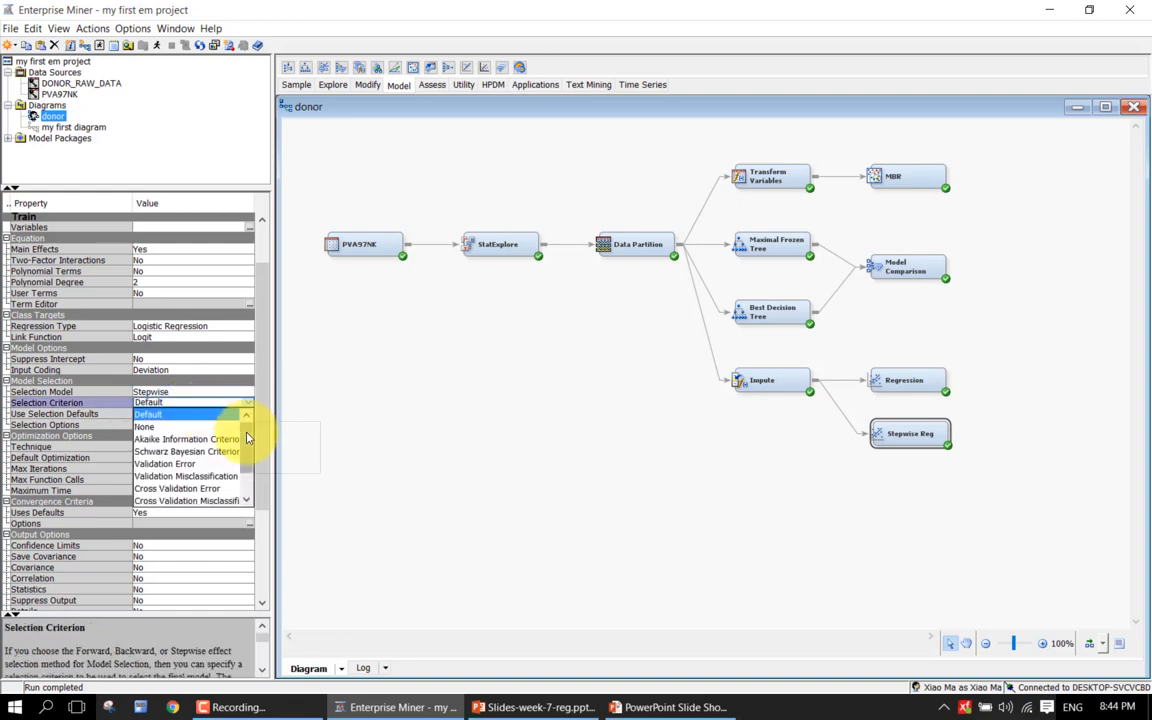
left_click_drag(249, 429, 248, 455)
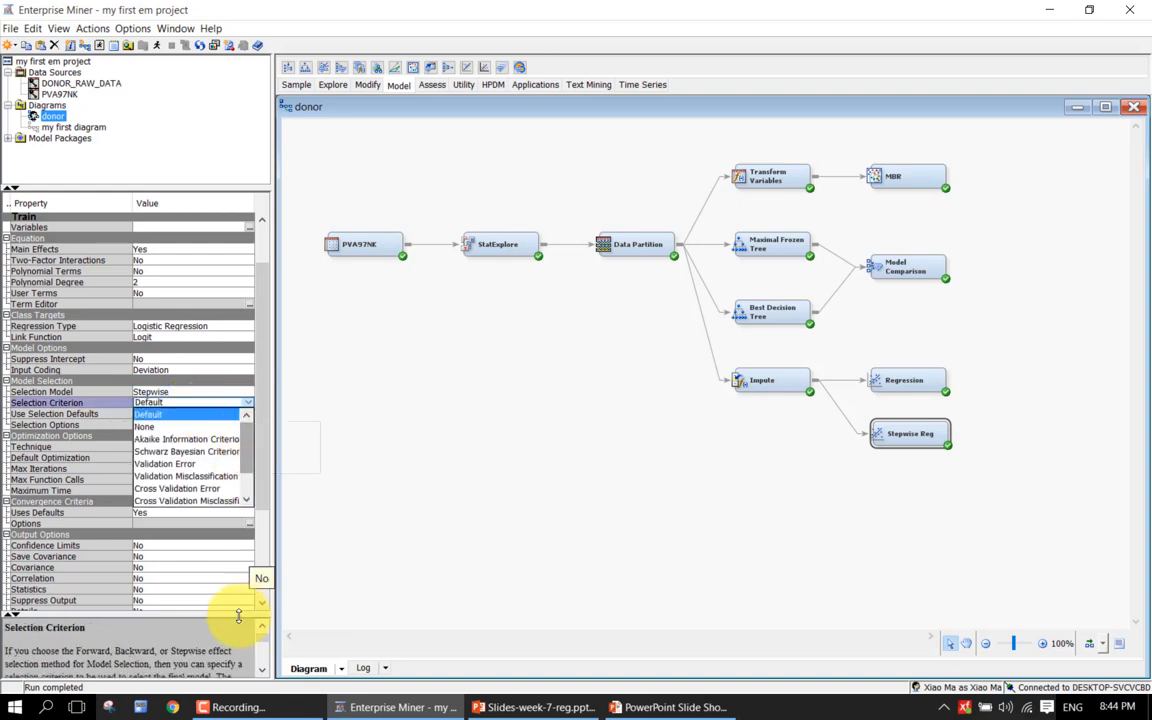
left_click(220, 592)
left_click_drag(220, 615, 219, 555)
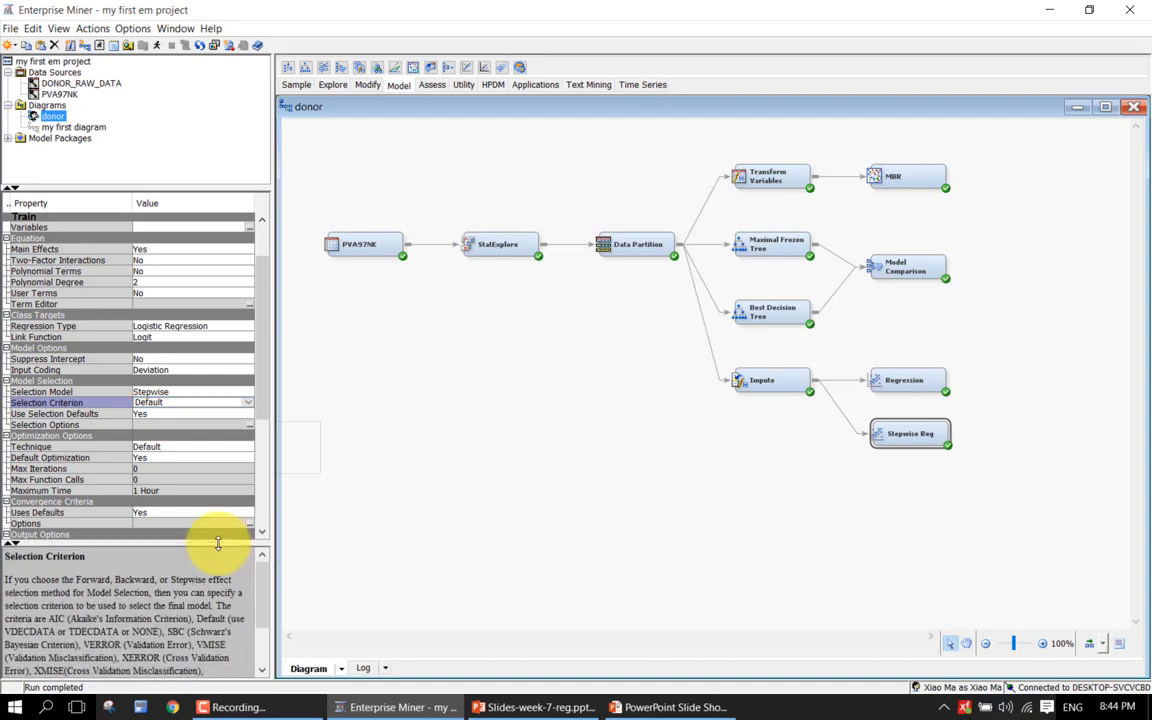
left_click(249, 408)
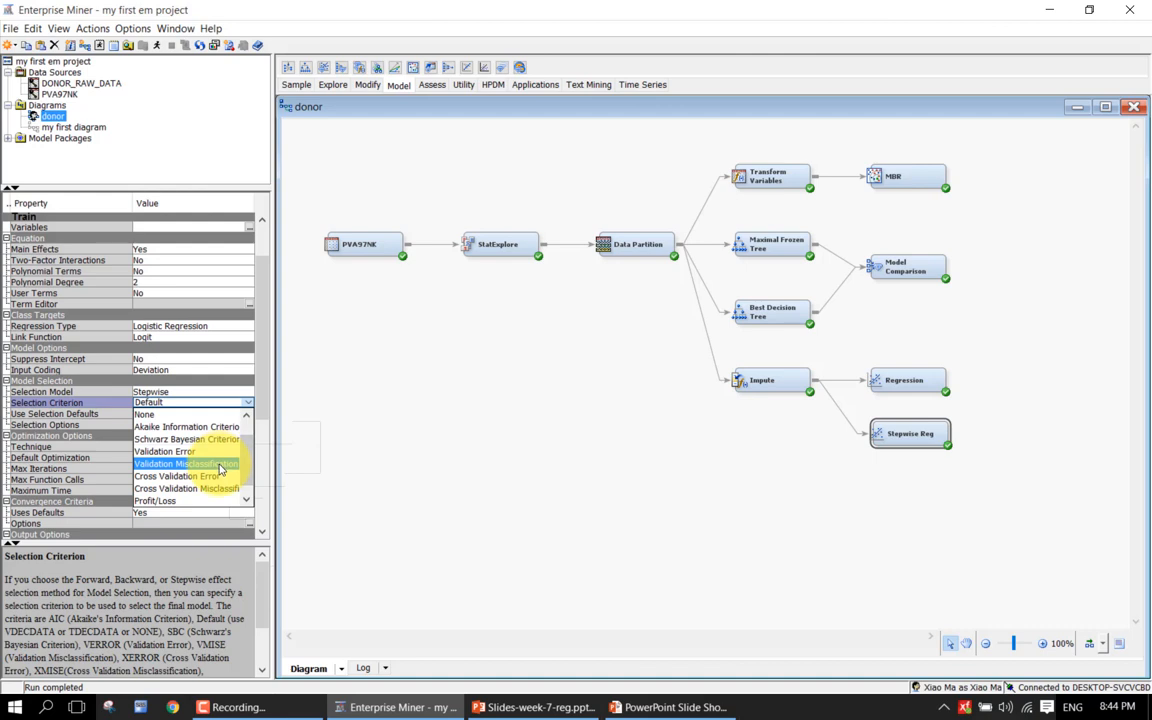
left_click(221, 466)
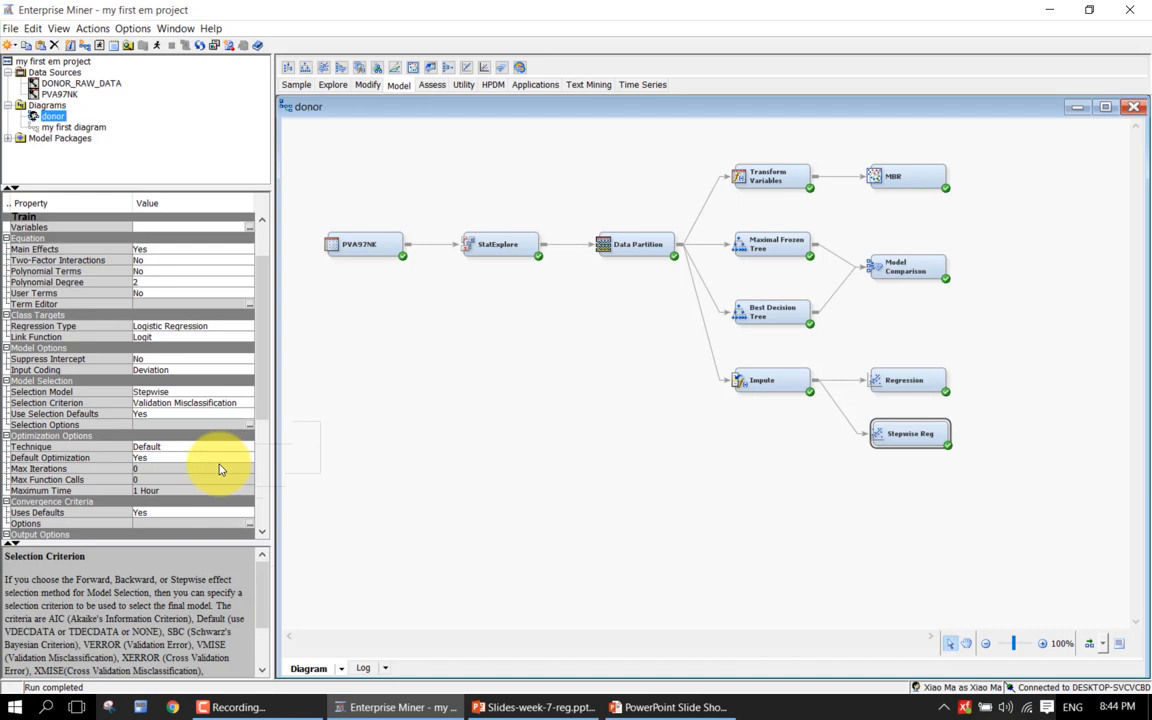
Run the Stepwise Reg node and dismiss the run status once it completes.
right_click(911, 451)
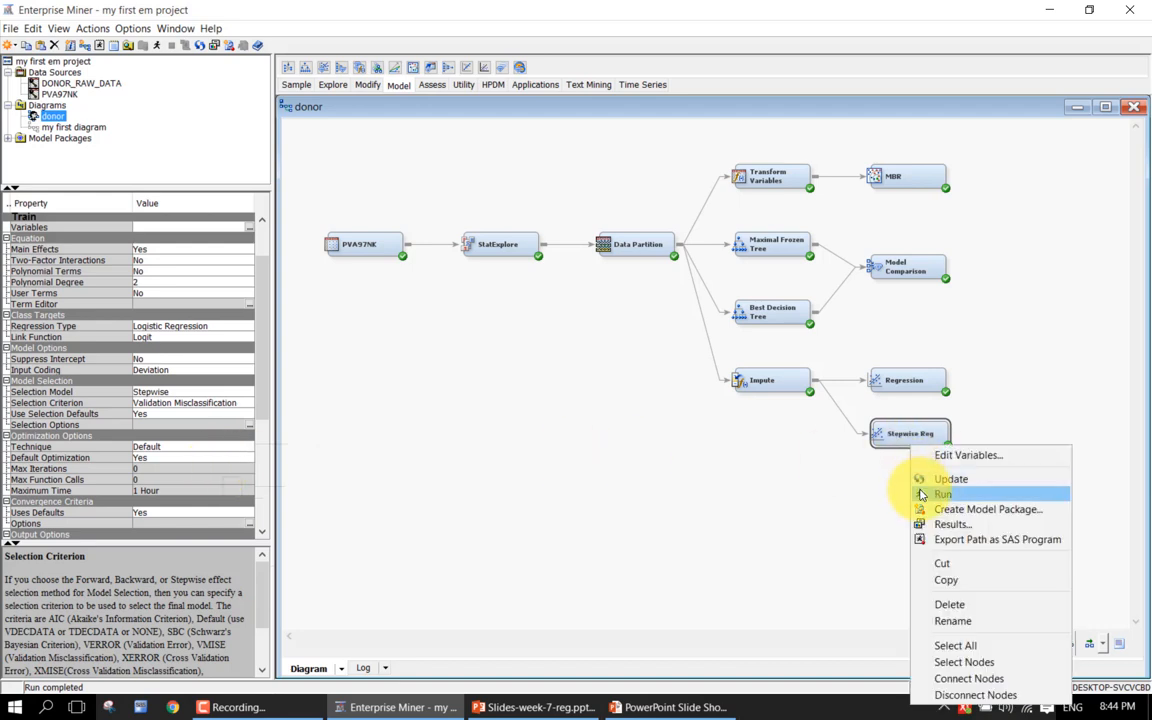
left_click(925, 490)
left_click(680, 422)
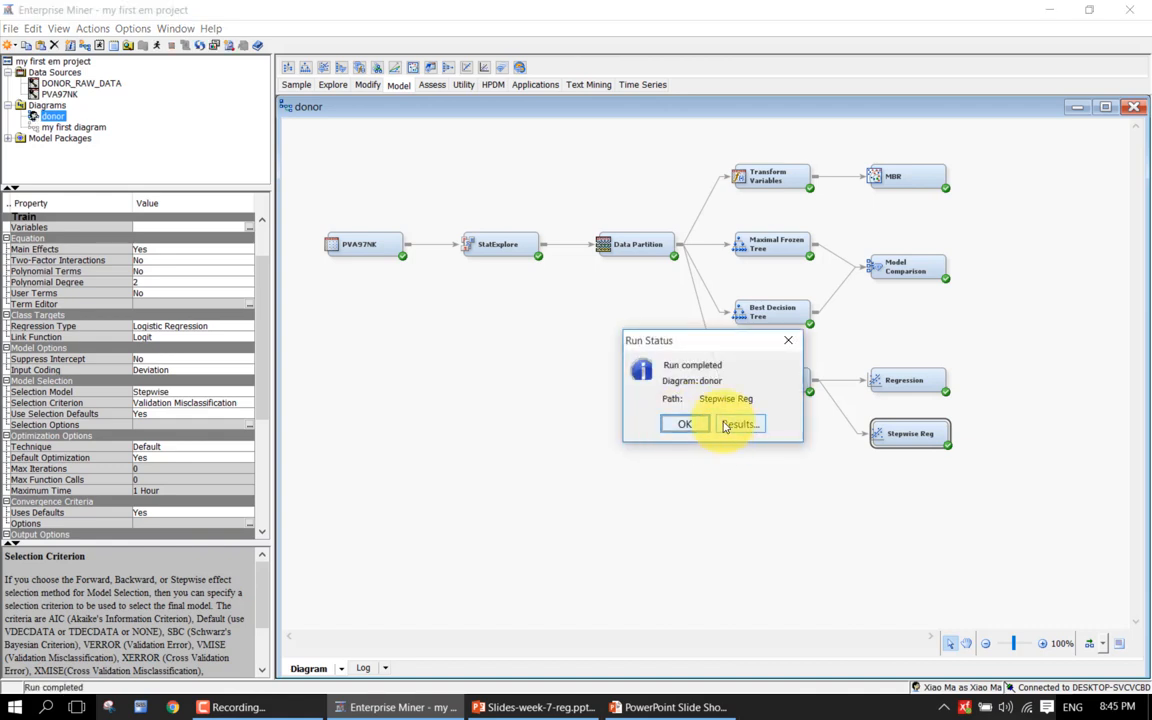
left_click(690, 424)
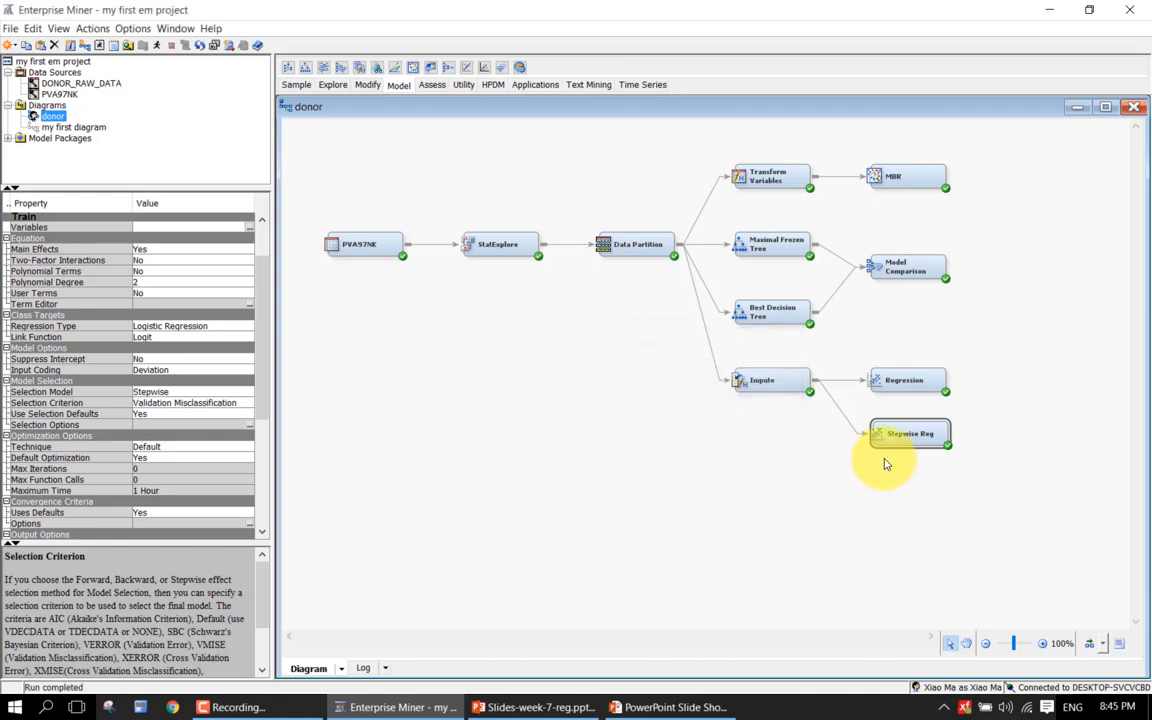
Open the rerun Stepwise Reg node's results and display its model iteration plot maximized.
right_click(916, 436)
key("Escape")
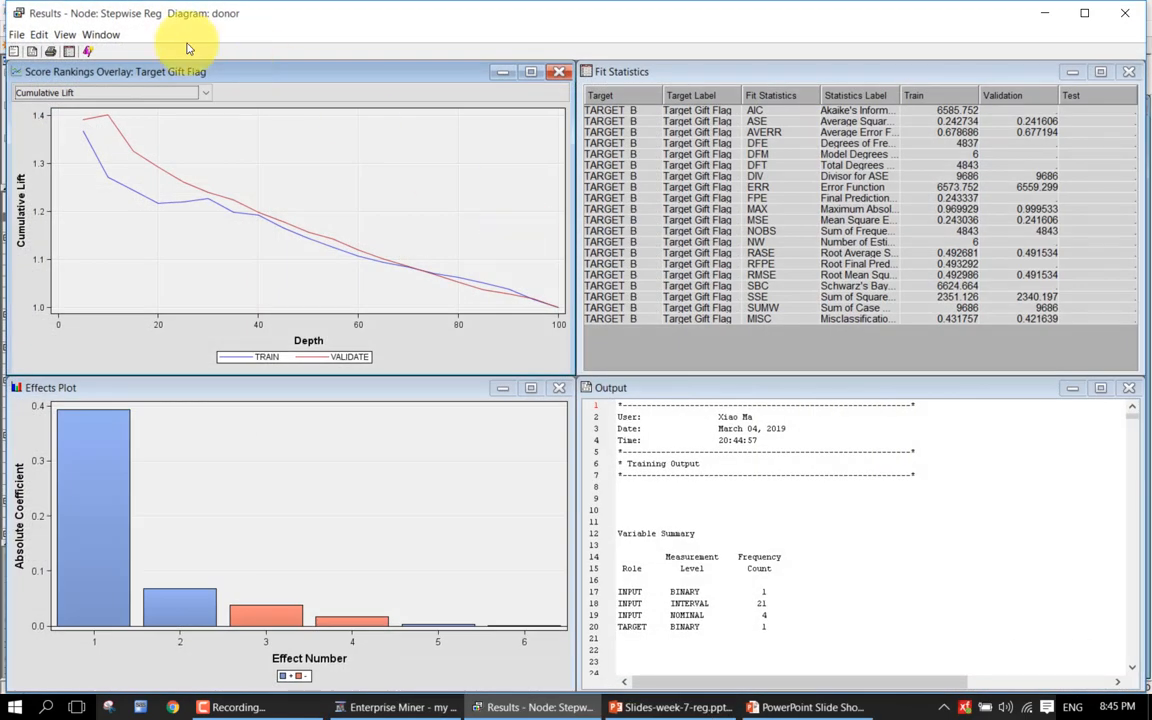
left_click(72, 35)
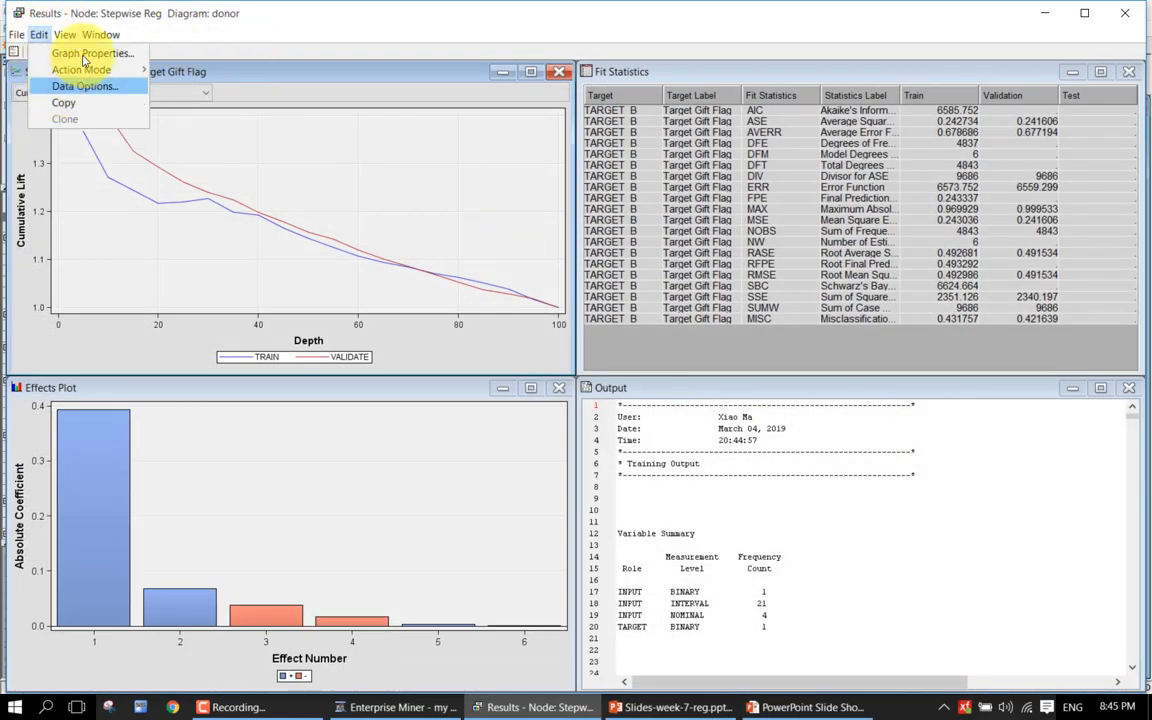
mouse_move(110, 119)
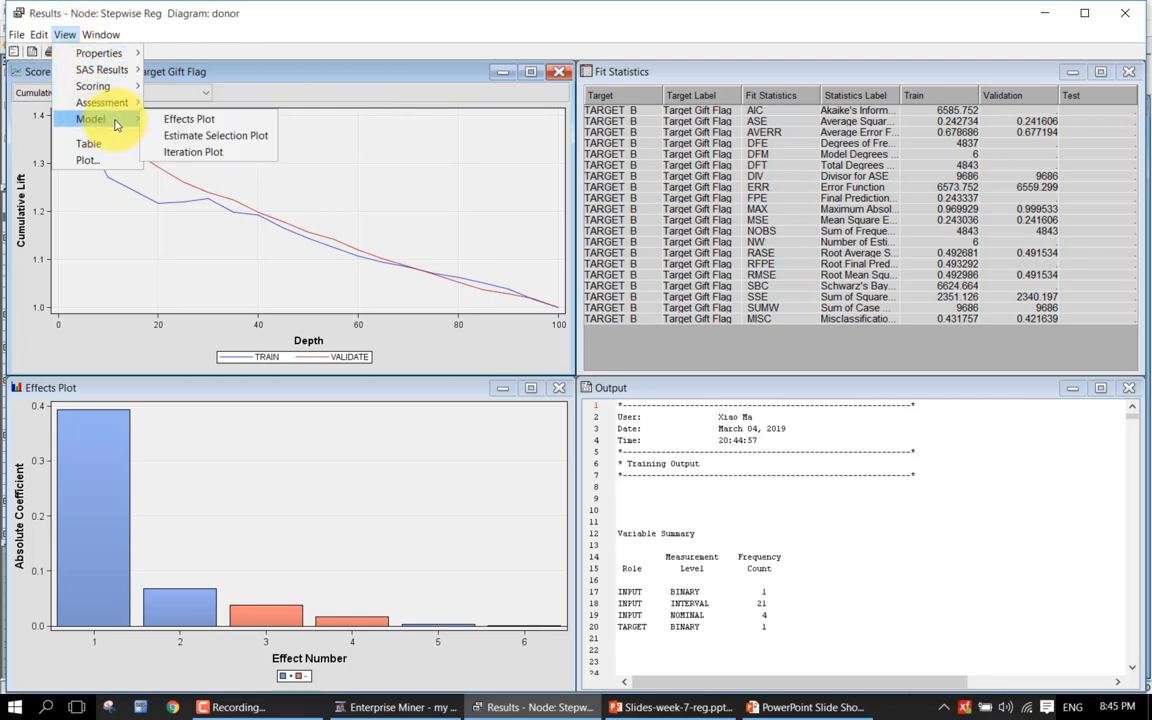
left_click(166, 151)
left_click(240, 70)
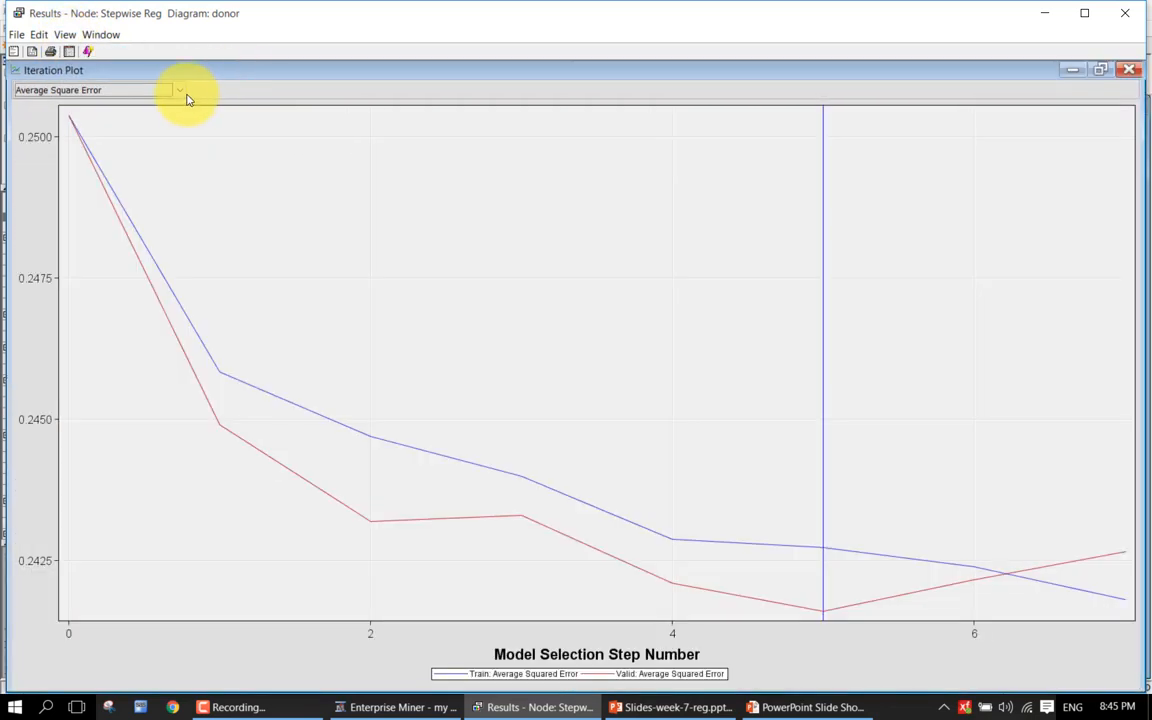
Examine the iteration plot for misclassification rate and average square error, checking the validation error at the selected step.
left_click(185, 95)
left_click(154, 116)
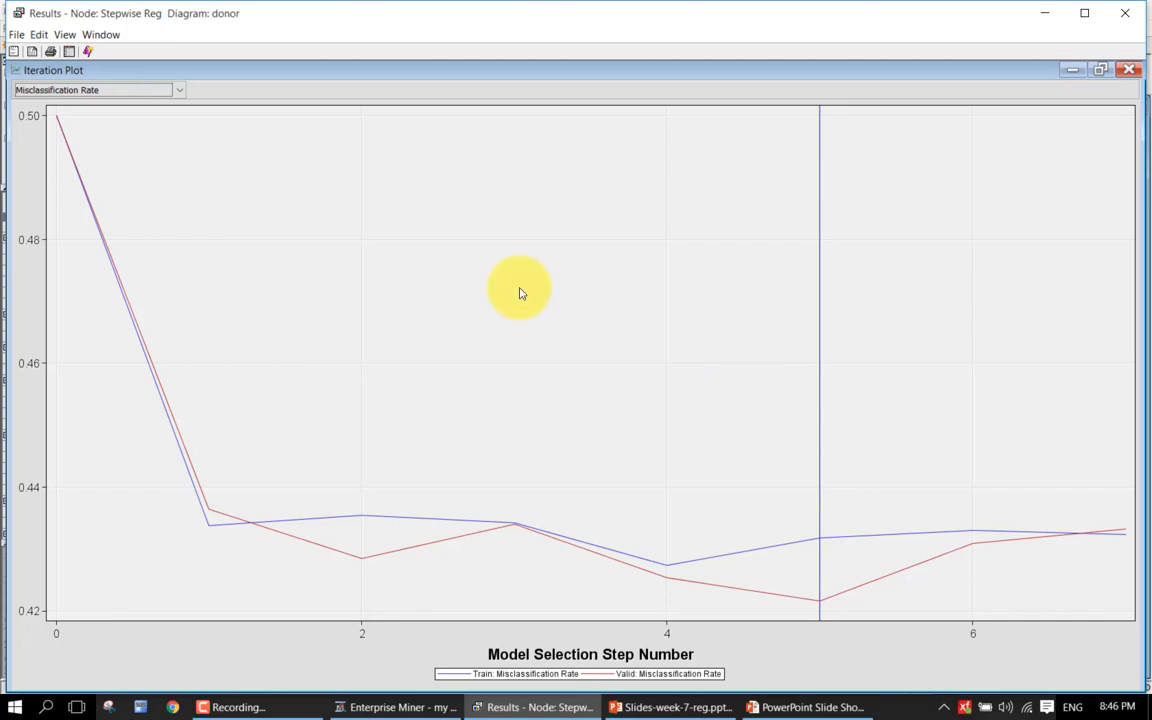
left_click(160, 92)
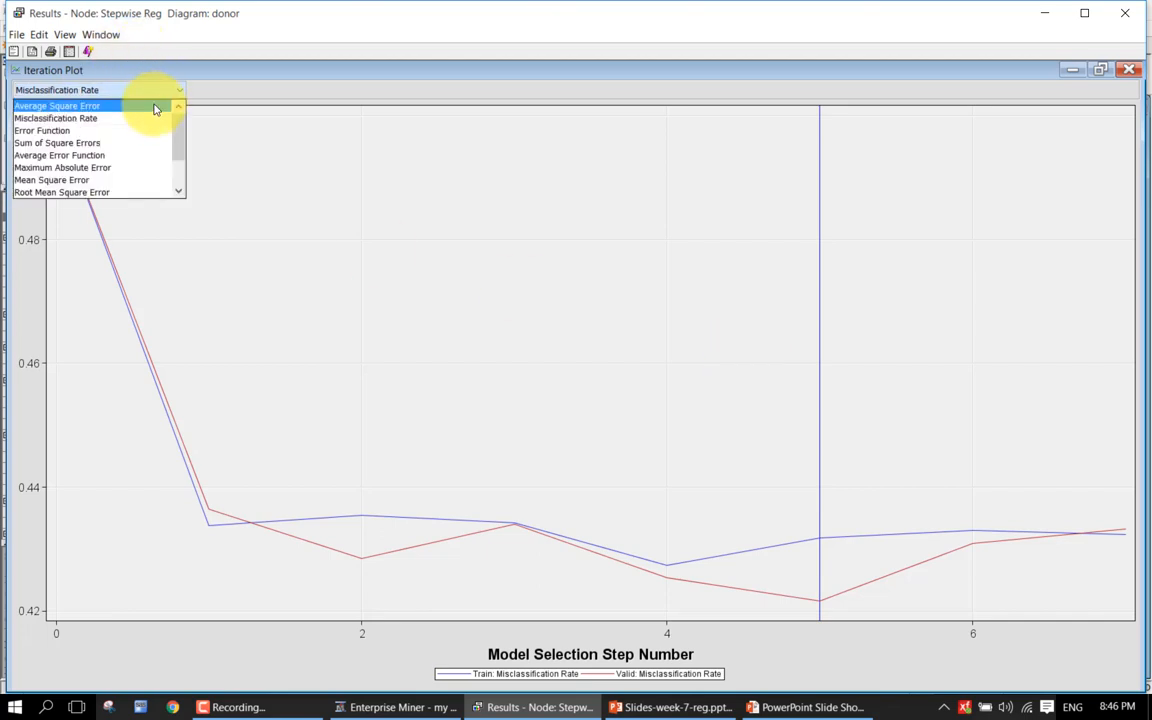
left_click(159, 105)
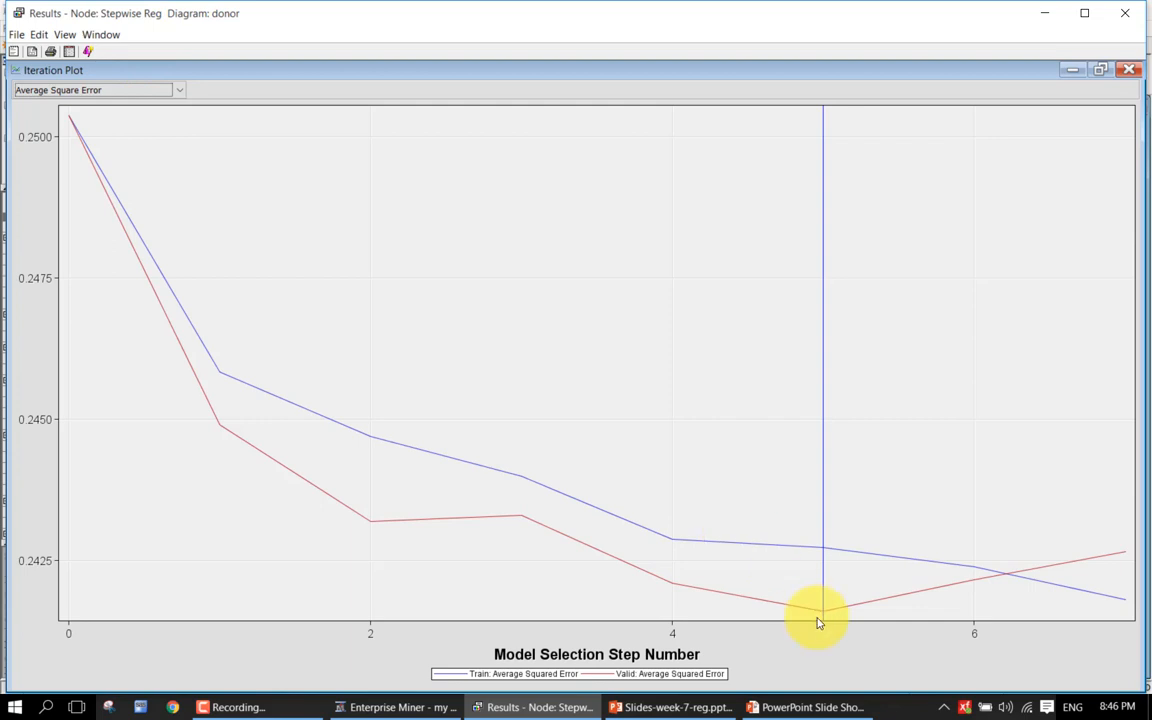
mouse_move(818, 623)
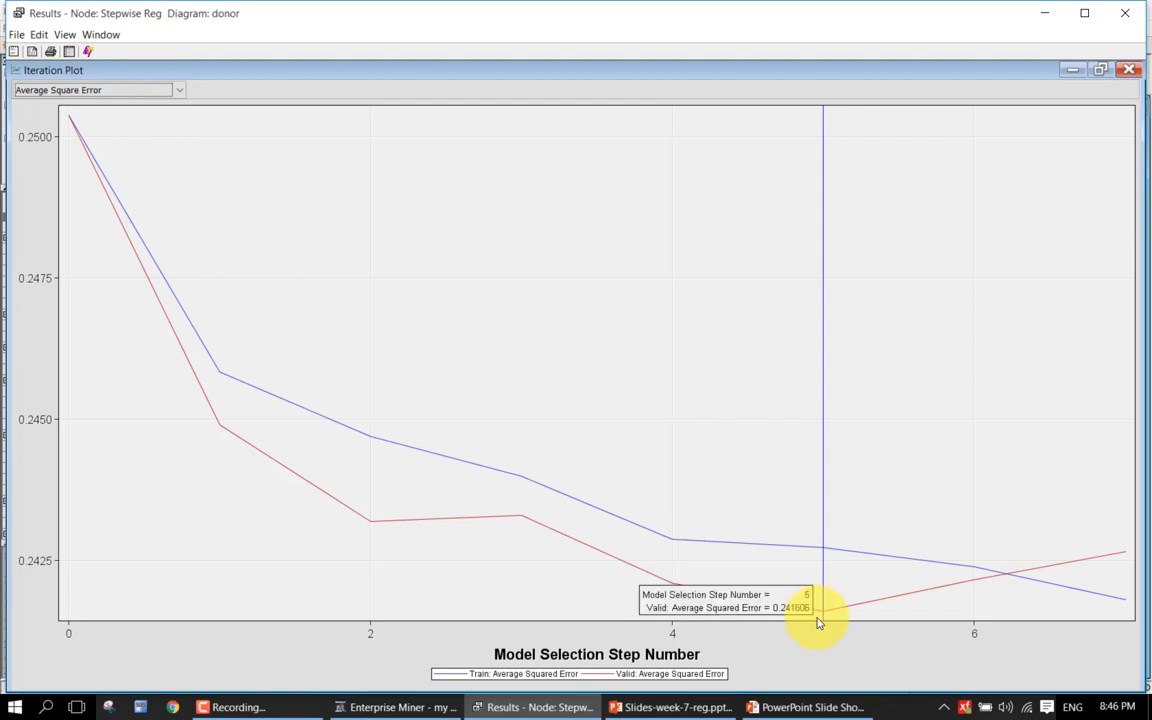